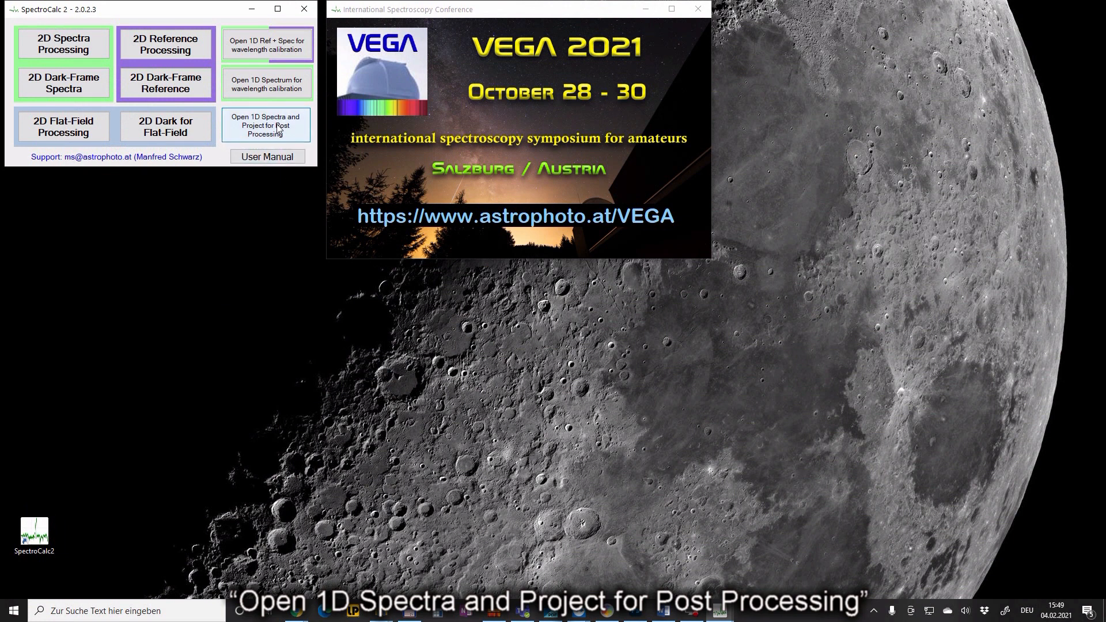
# Step: Open the summarized vv Cep spectrum of 2019-04-19 from the SpecCal folder for 1D post processing
pyautogui.click(278, 129)
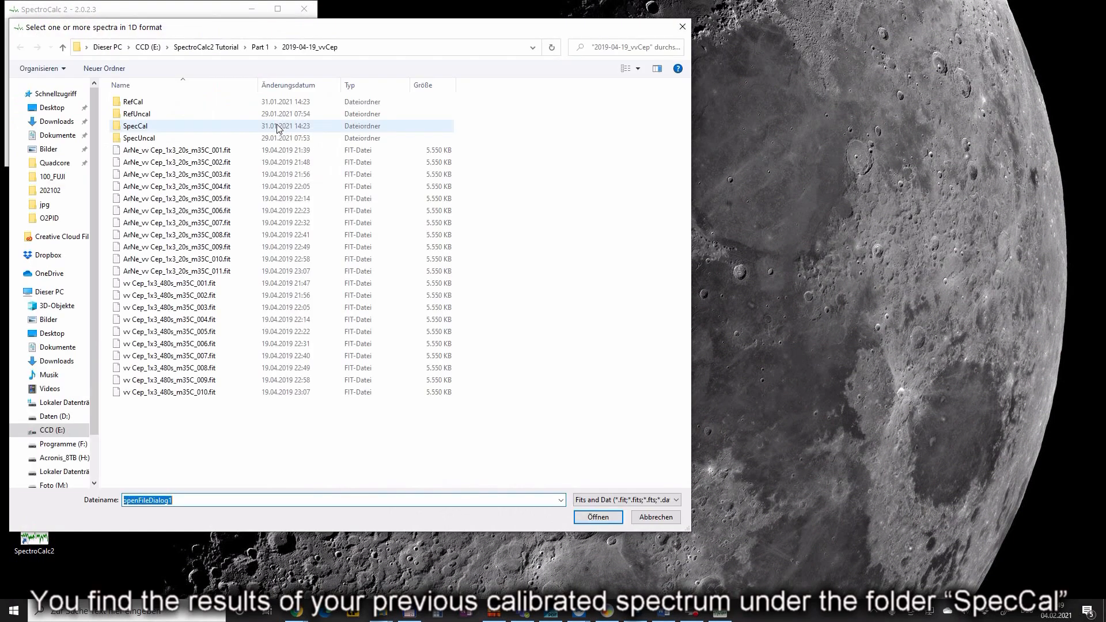
pyautogui.click(148, 128)
pyautogui.doubleClick(148, 127)
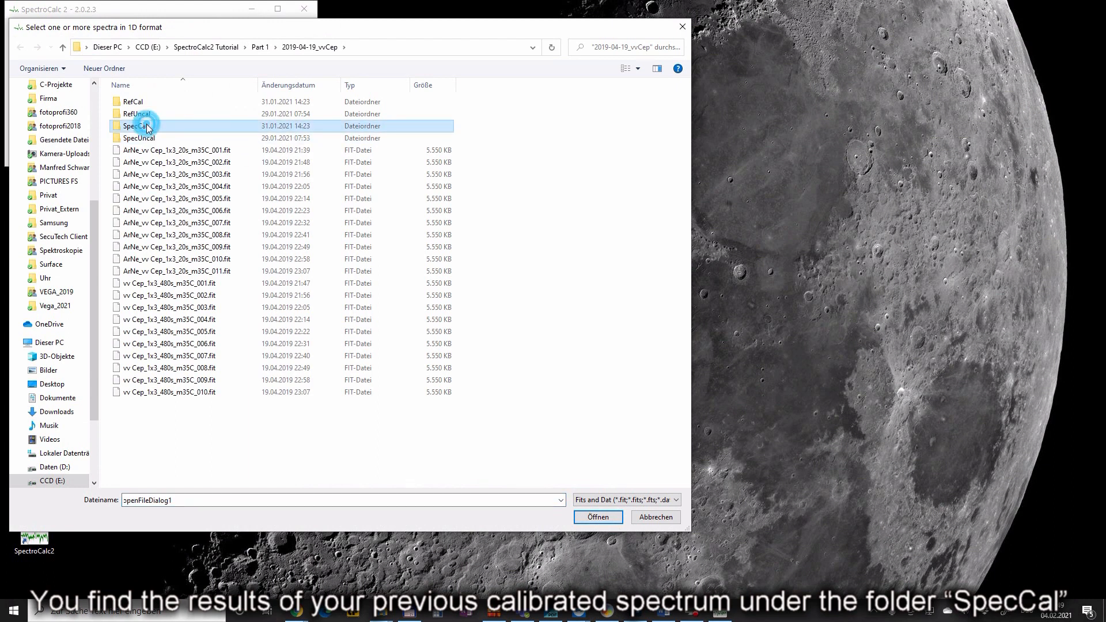
pyautogui.click(161, 102)
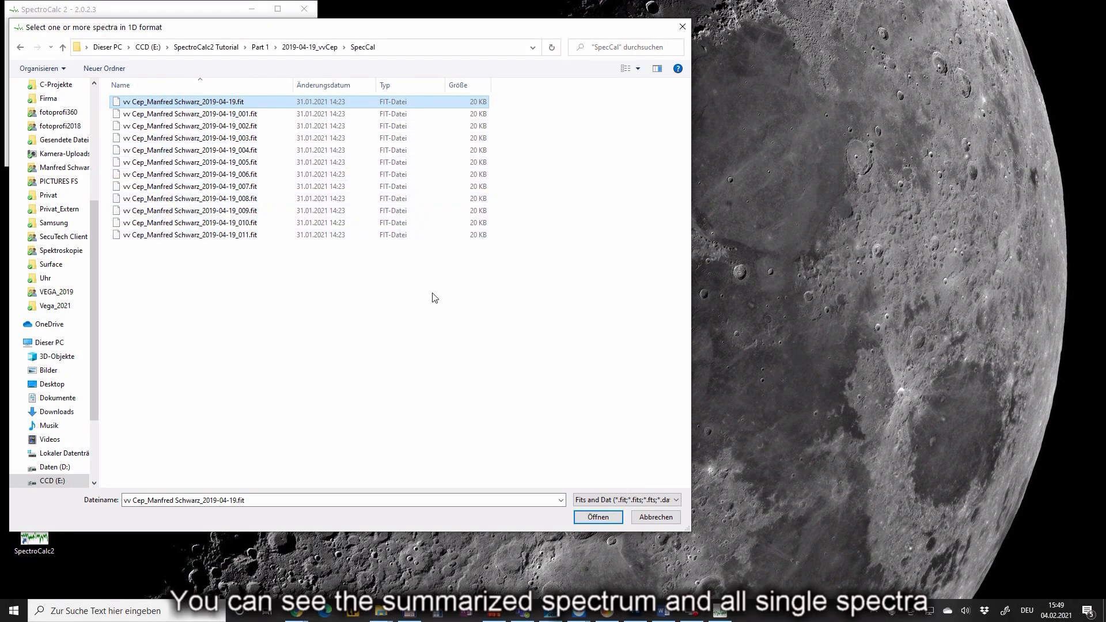
pyautogui.click(598, 517)
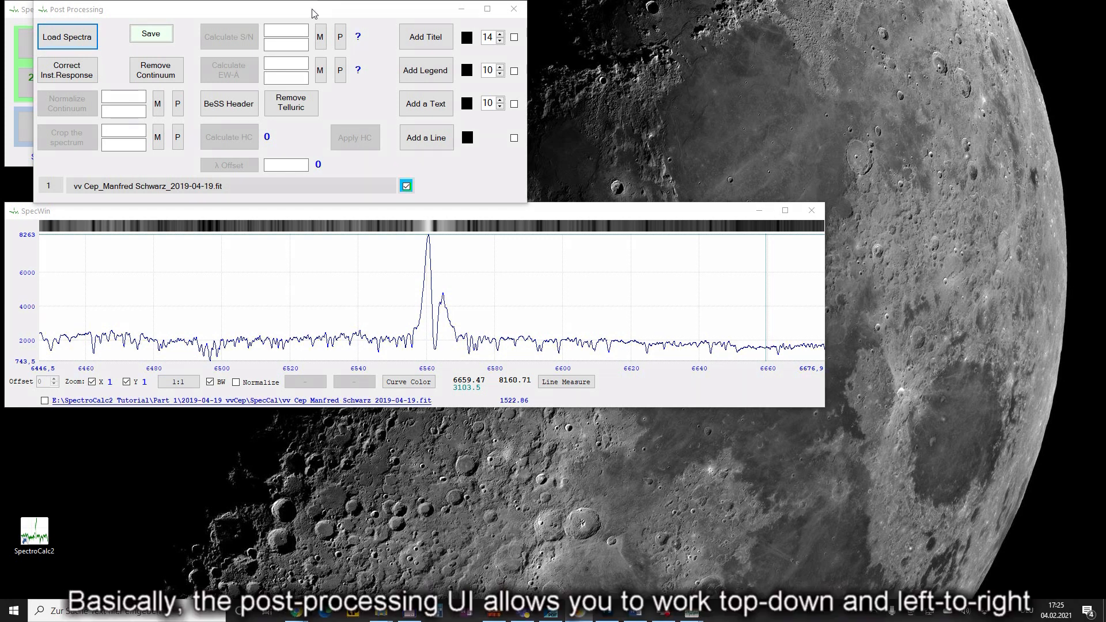
pyautogui.click(311, 12)
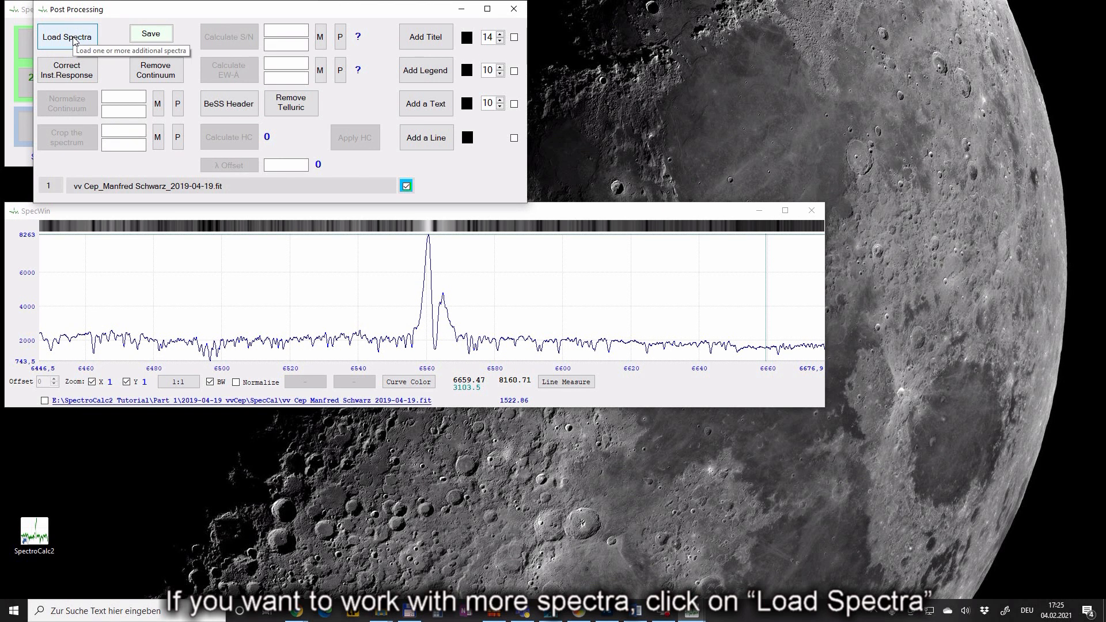
# Step: Start the instrument response correction and look through the REF_Elodie reference library without loading a file
pyautogui.click(73, 70)
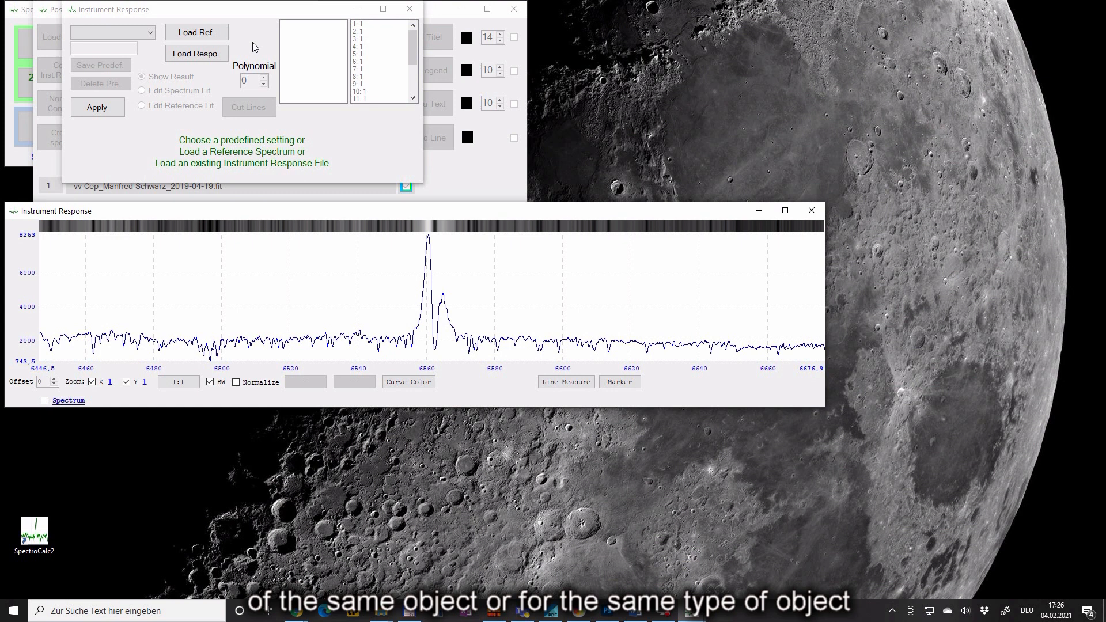
pyautogui.click(205, 33)
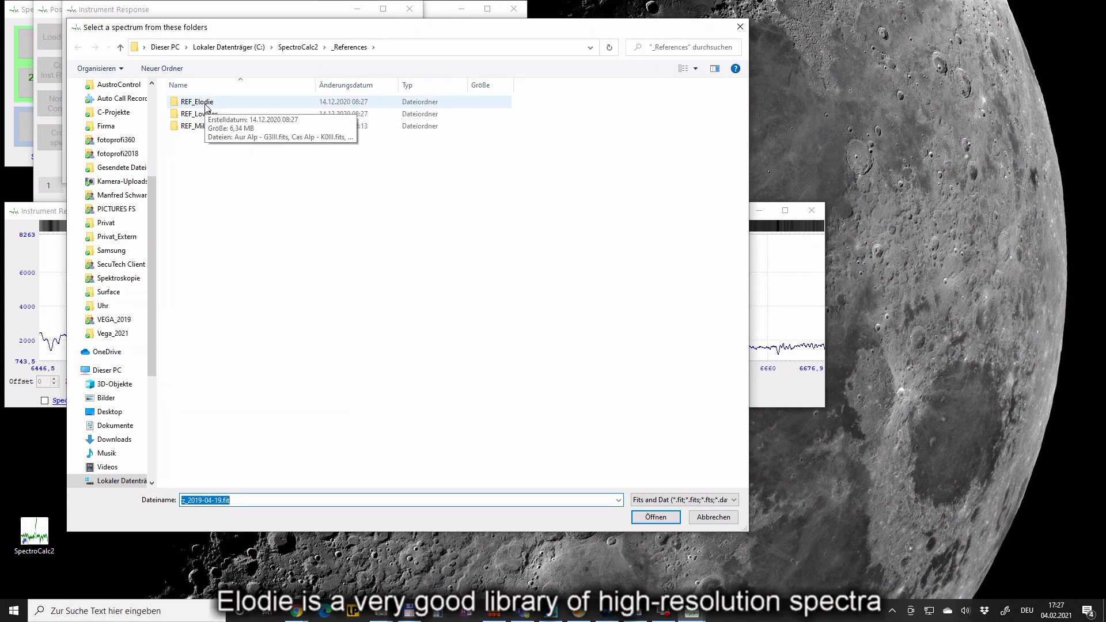
pyautogui.doubleClick(221, 103)
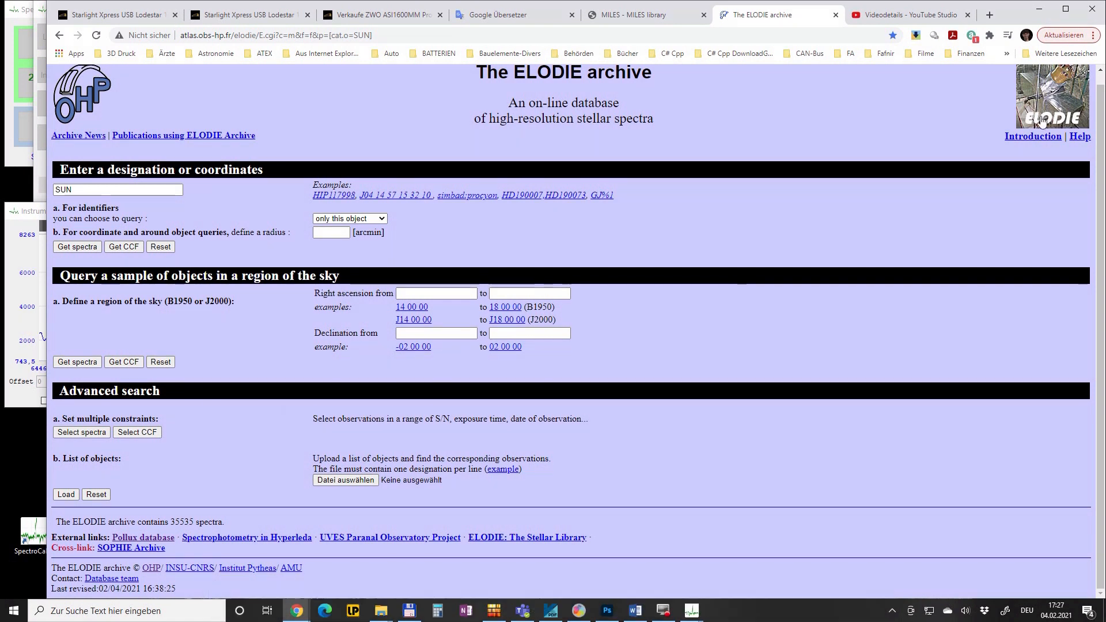
pyautogui.click(1048, 11)
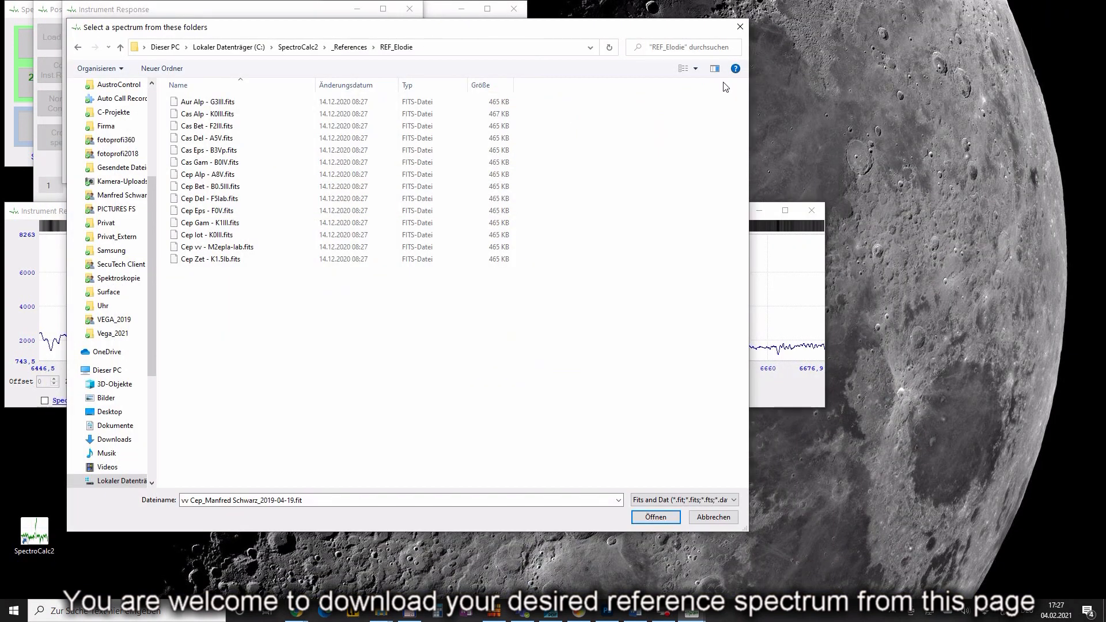
pyautogui.click(744, 25)
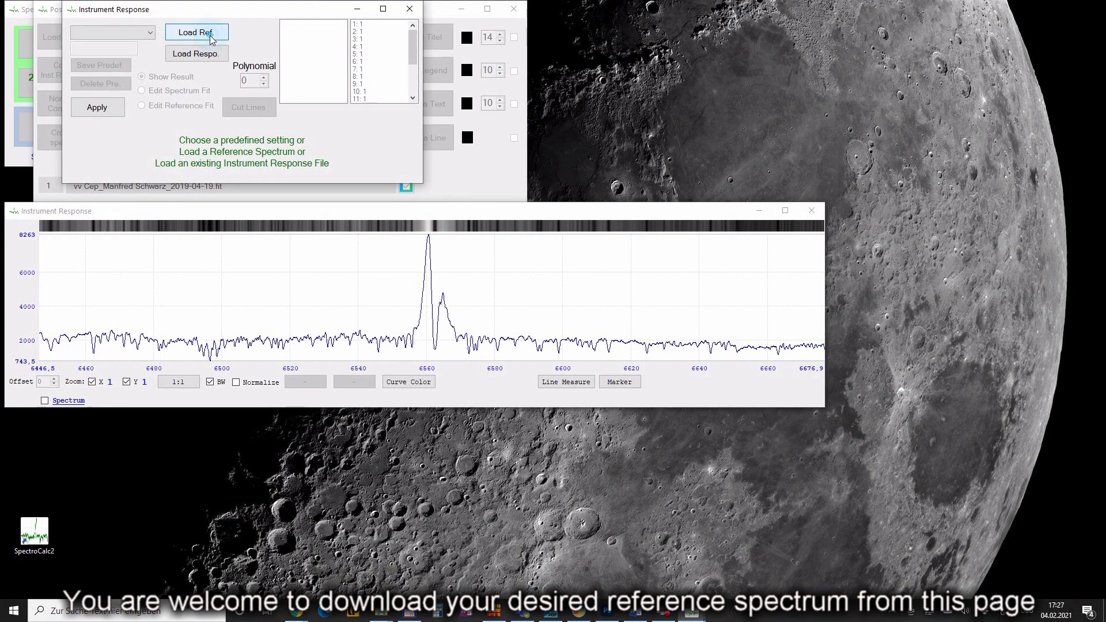
# Step: Look through the REF_LowRes and REF_Miles reference spectrum libraries
pyautogui.click(203, 33)
pyautogui.doubleClick(199, 114)
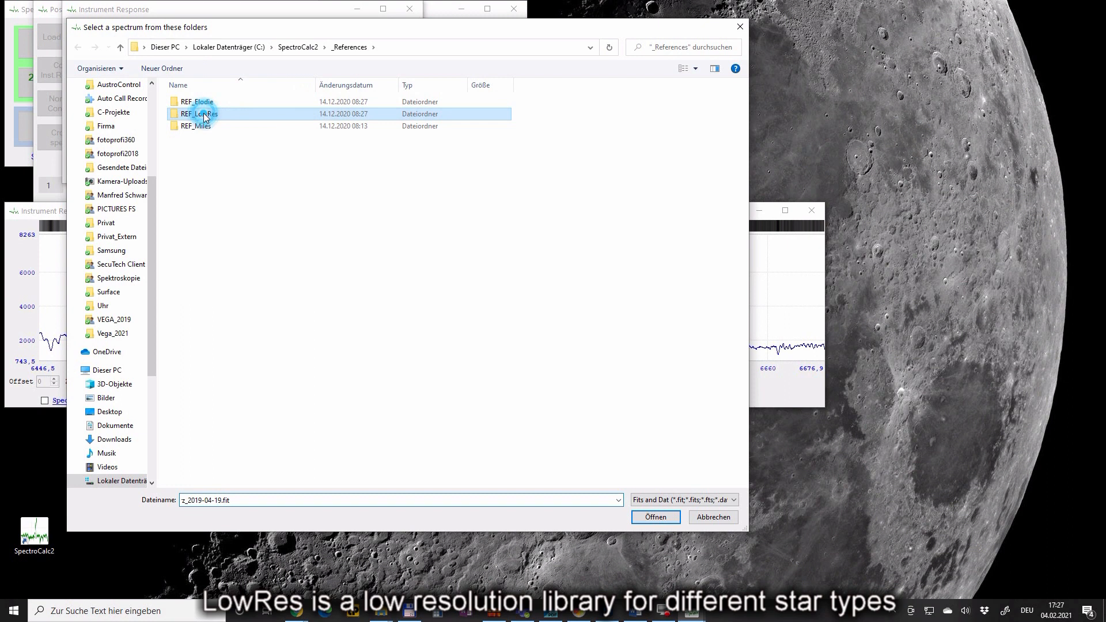
pyautogui.scroll(-15, 198, 297)
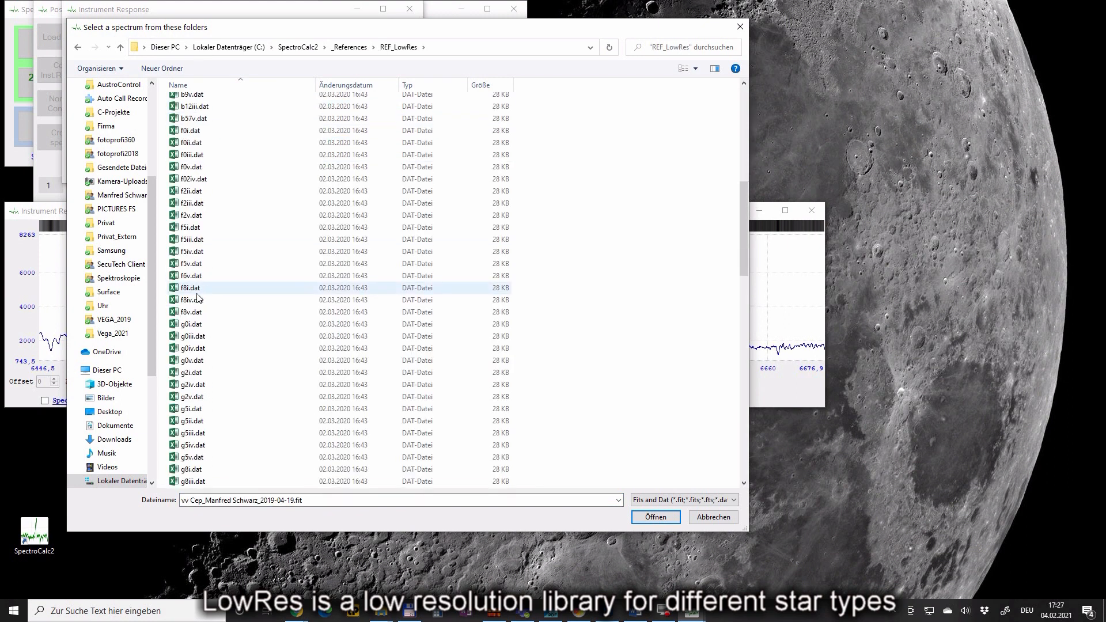
pyautogui.click(740, 27)
pyautogui.click(209, 31)
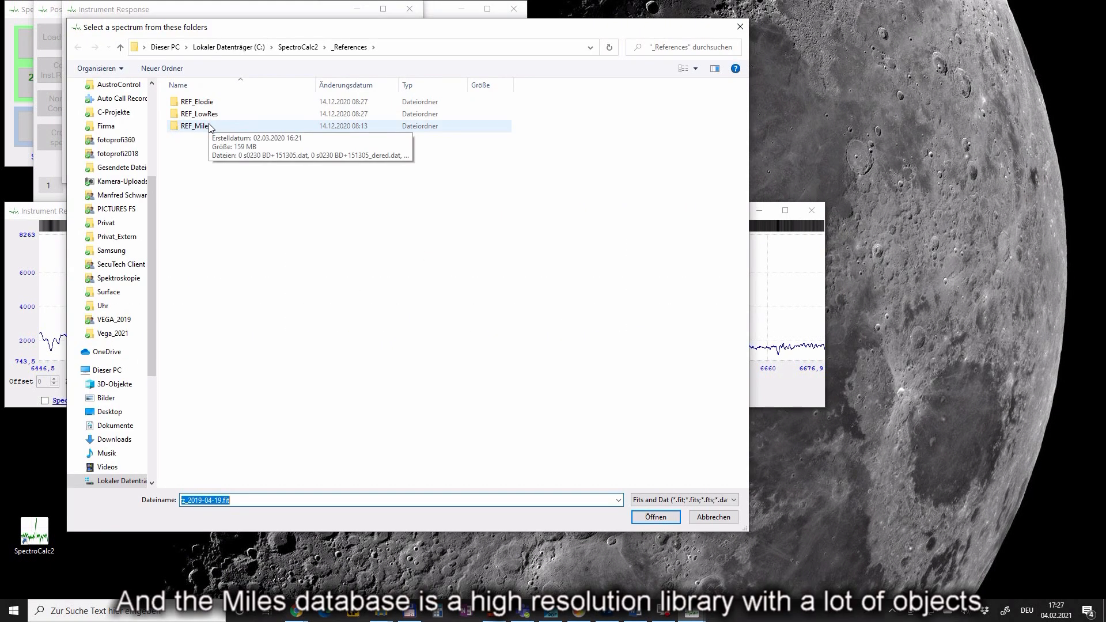
pyautogui.doubleClick(210, 126)
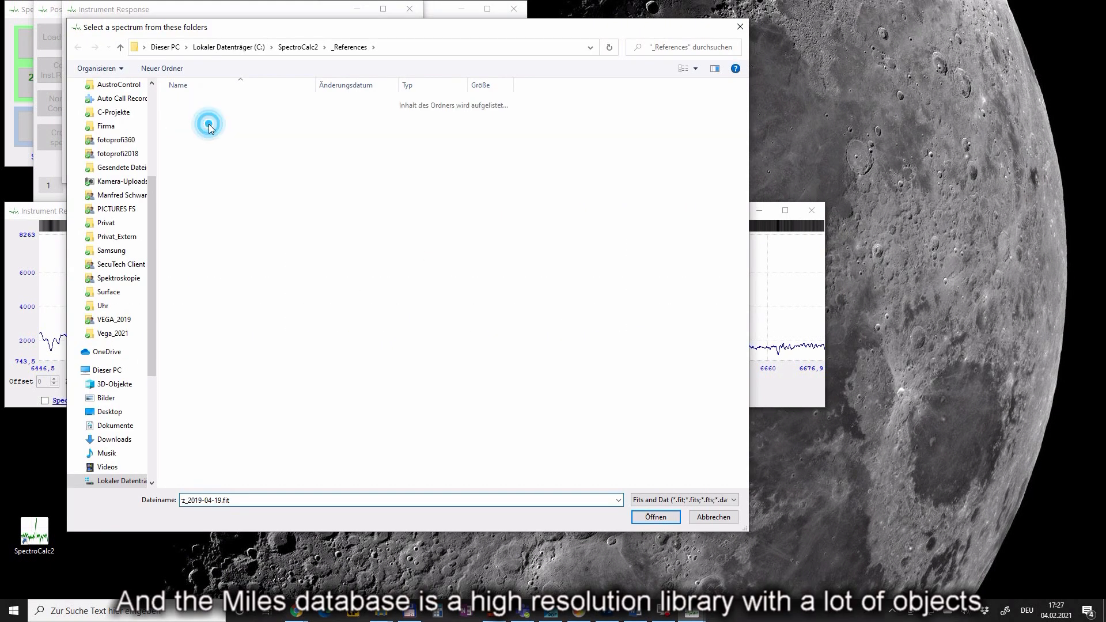
pyautogui.scroll(-20, 217, 136)
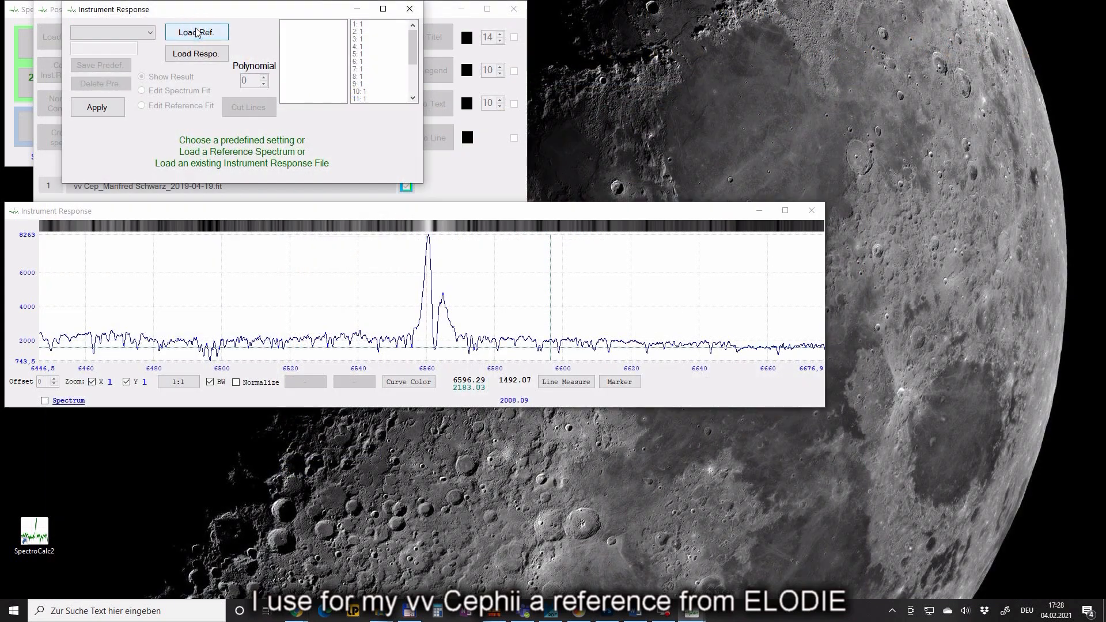
# Step: Load the reference spectrum Cep vv - M2epla-lab.fits from REF_Elodie and enlarge the Instrument Response graph window
pyautogui.click(197, 30)
pyautogui.doubleClick(185, 99)
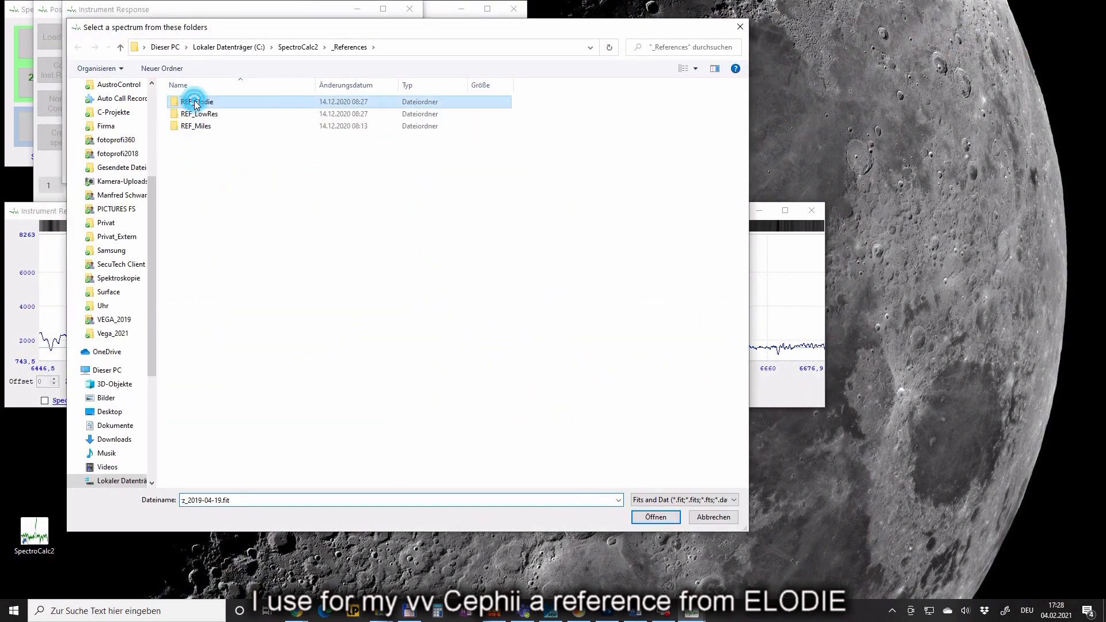
pyautogui.click(198, 247)
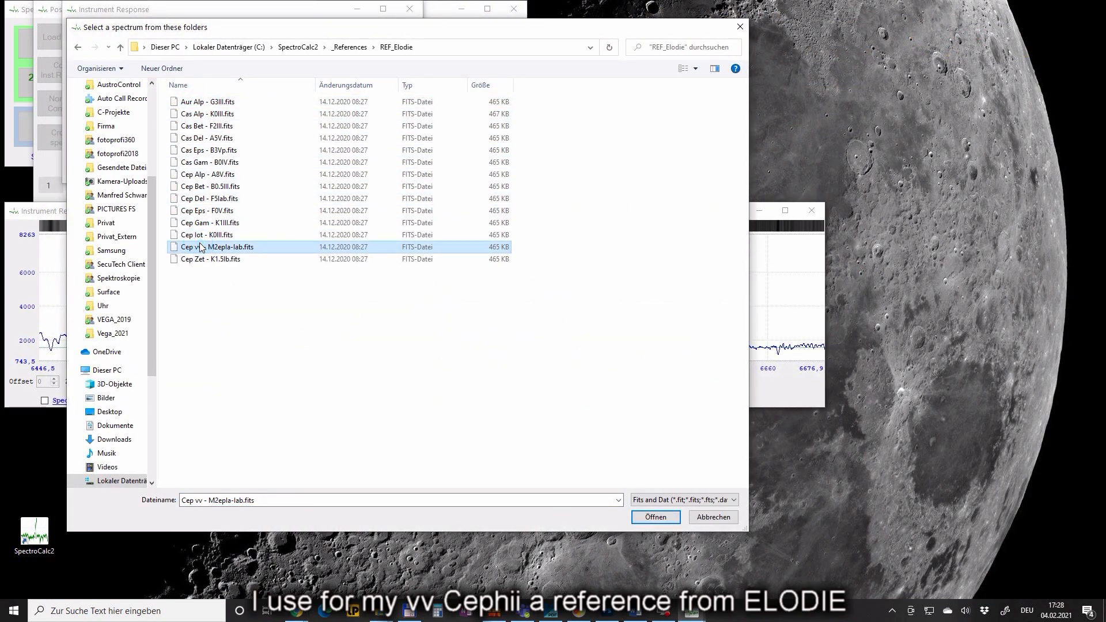
pyautogui.click(649, 516)
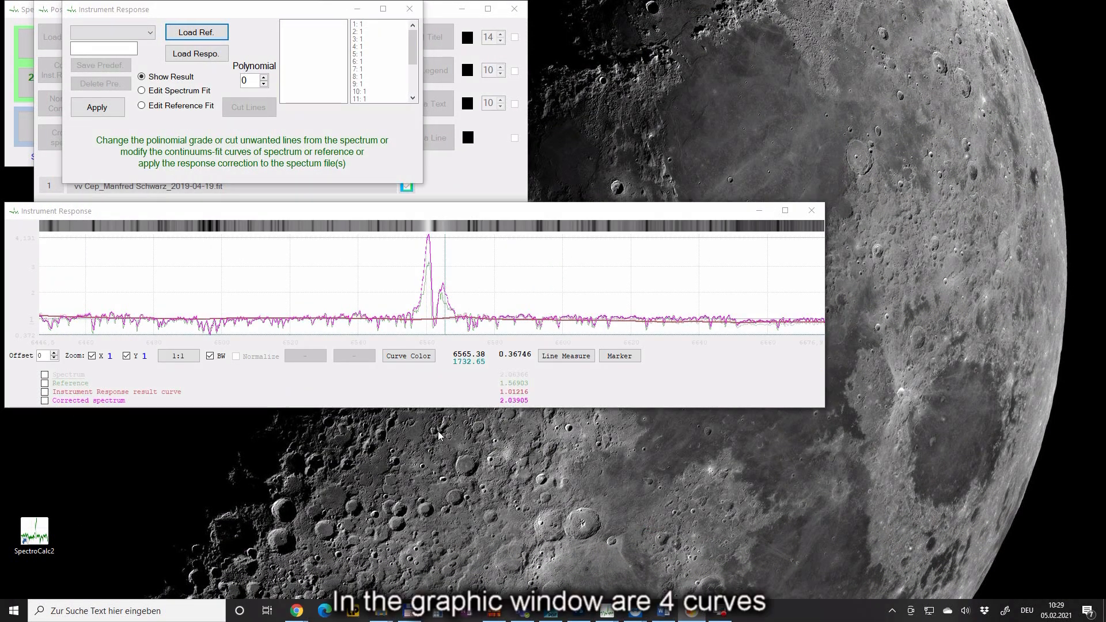
pyautogui.moveTo(823, 405); pyautogui.dragTo(1063, 591)
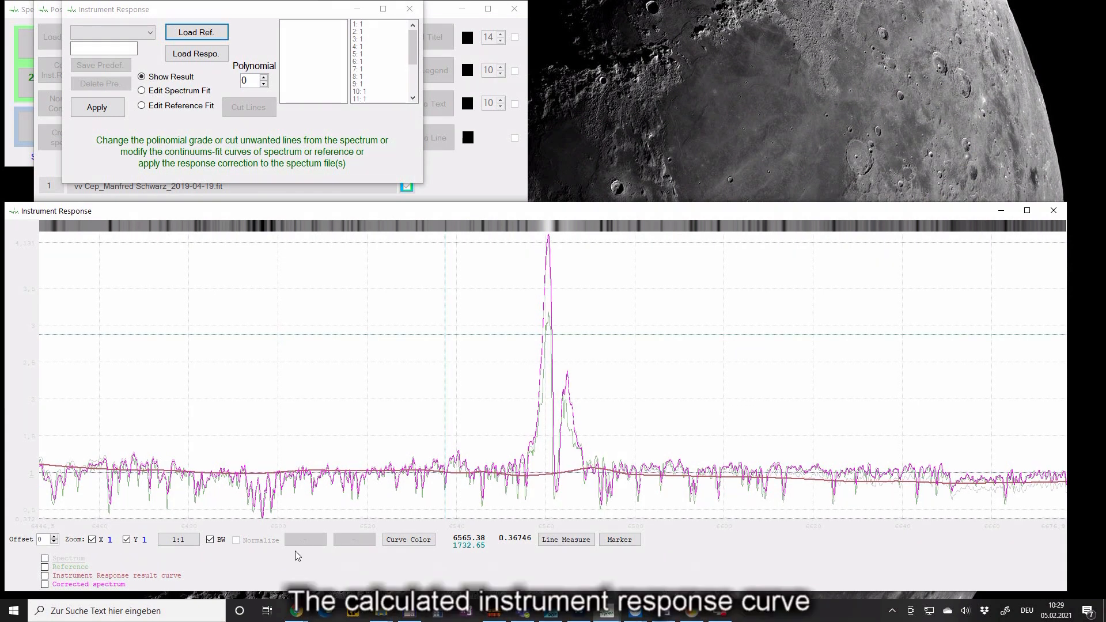
# Step: Switch to editing the spectrum fit and set its number of points to 35
pyautogui.click(166, 91)
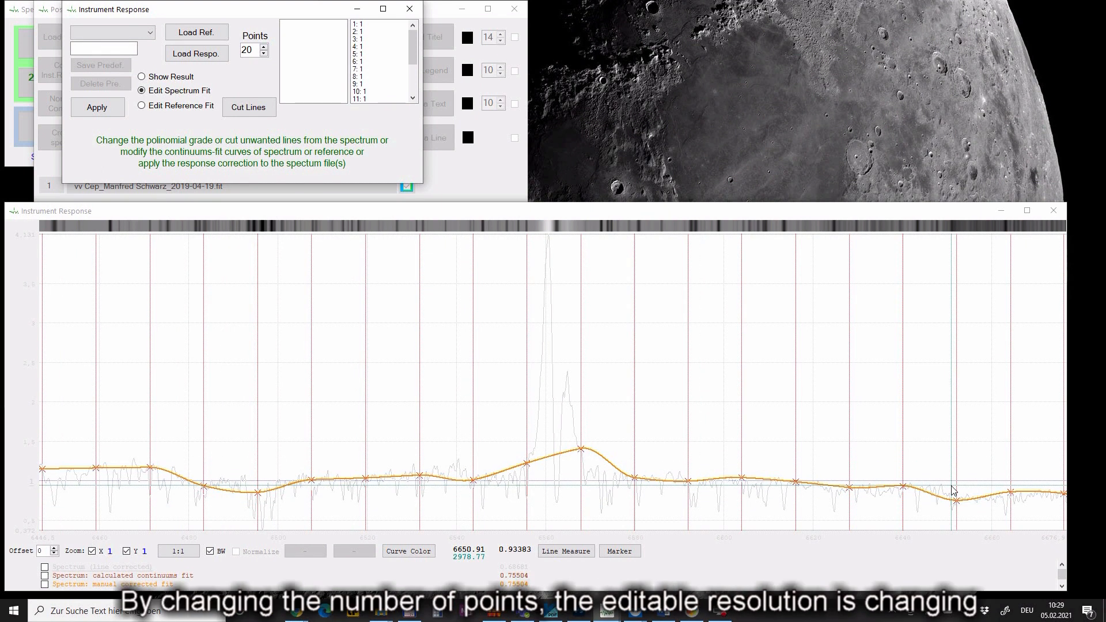
pyautogui.click(263, 46)
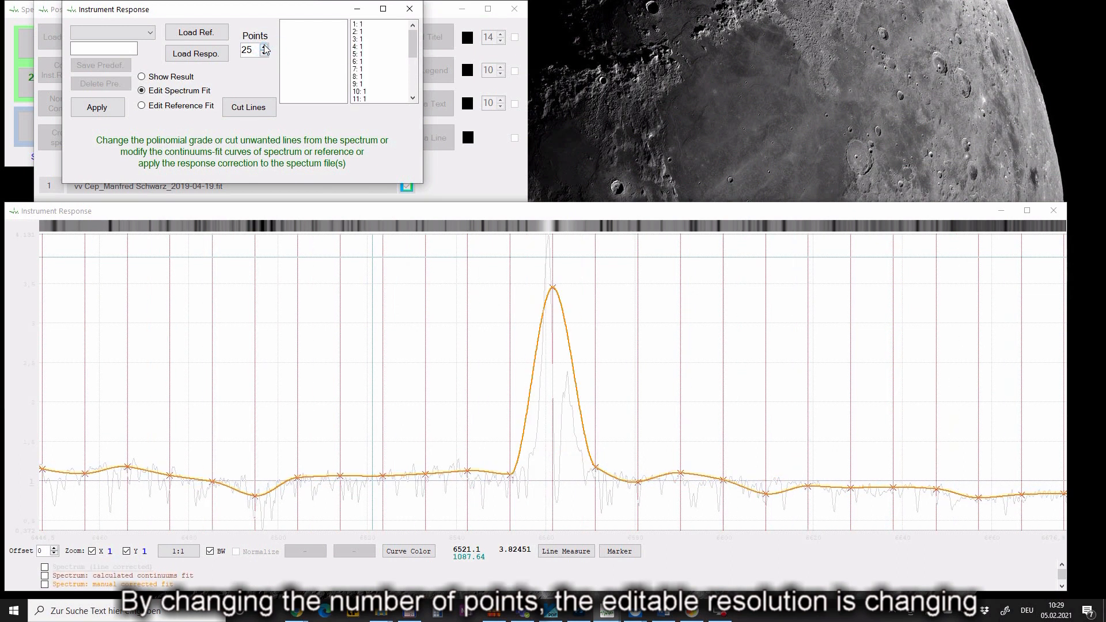
pyautogui.click(264, 46)
pyautogui.click(263, 46)
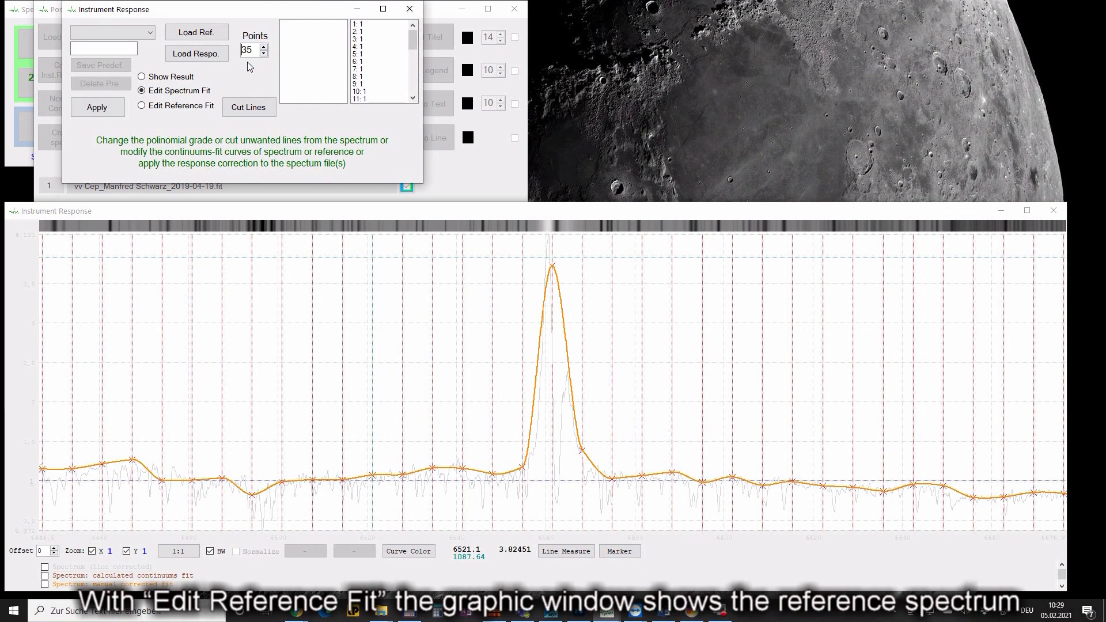
# Step: Switch to editing the reference fit and set its number of points to 35
pyautogui.click(193, 110)
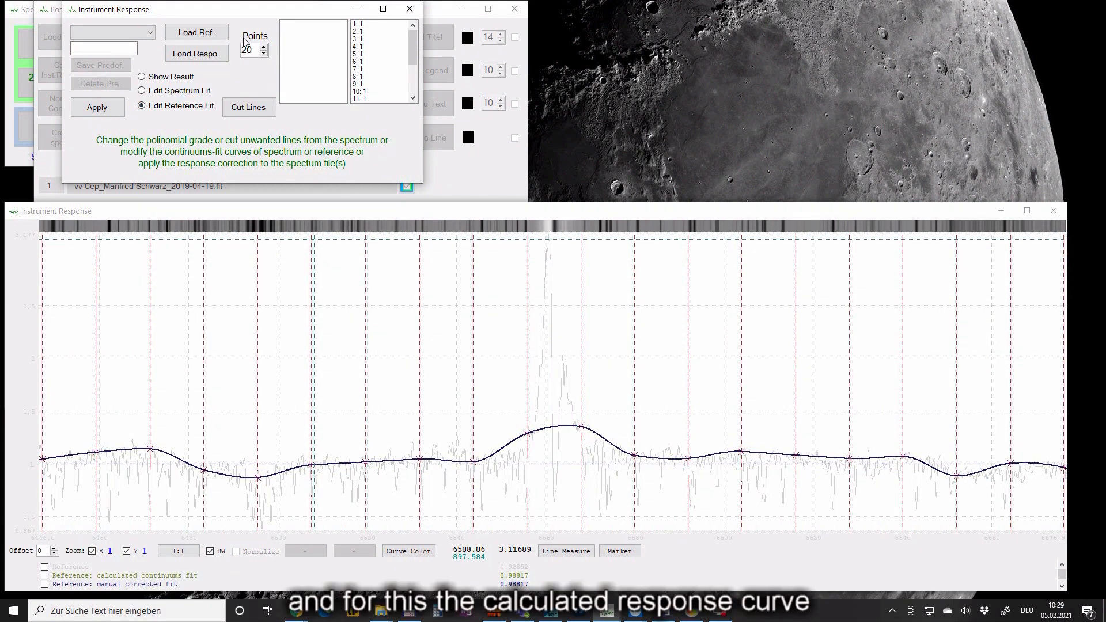
pyautogui.click(264, 46)
pyautogui.click(265, 46)
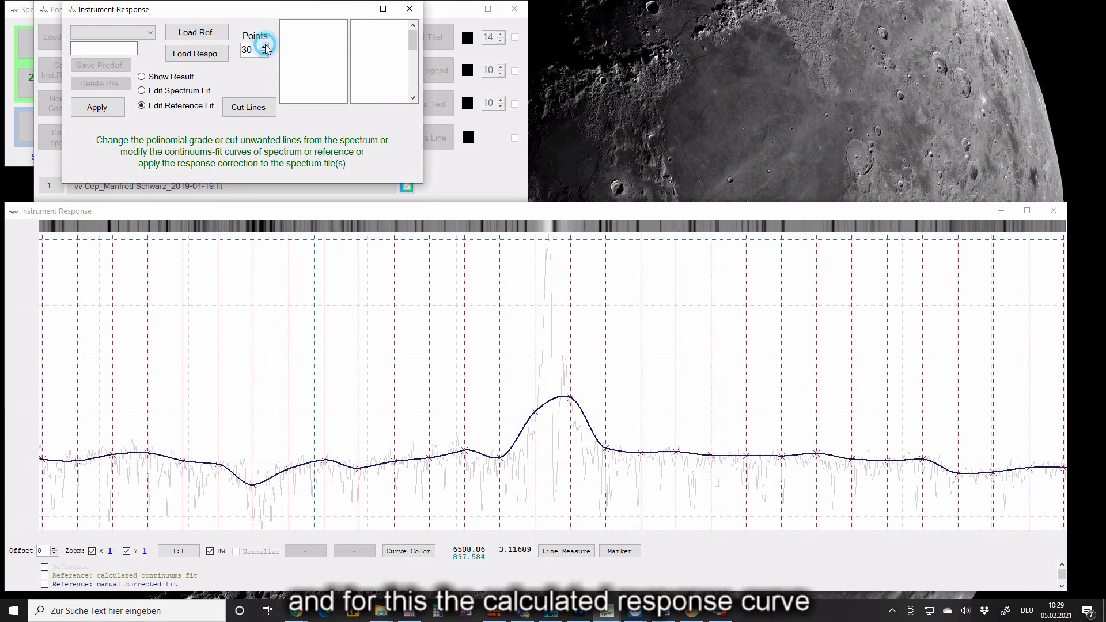
pyautogui.click(265, 46)
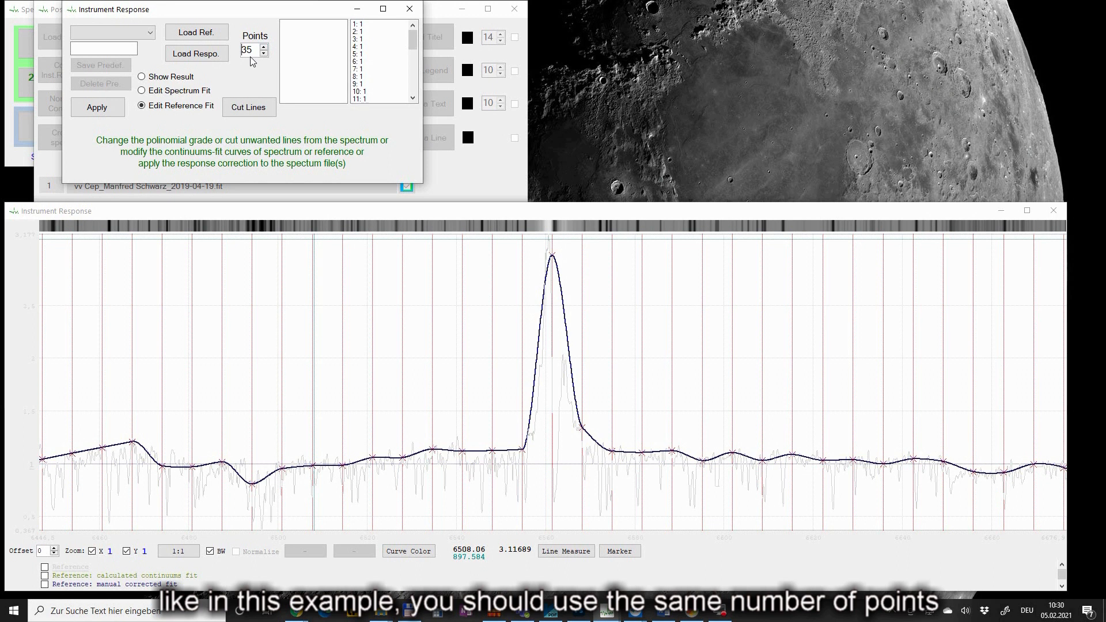
# Step: Return to the spectrum fit and cut the strong emission line between 6554.17 and 6571.47
pyautogui.click(169, 92)
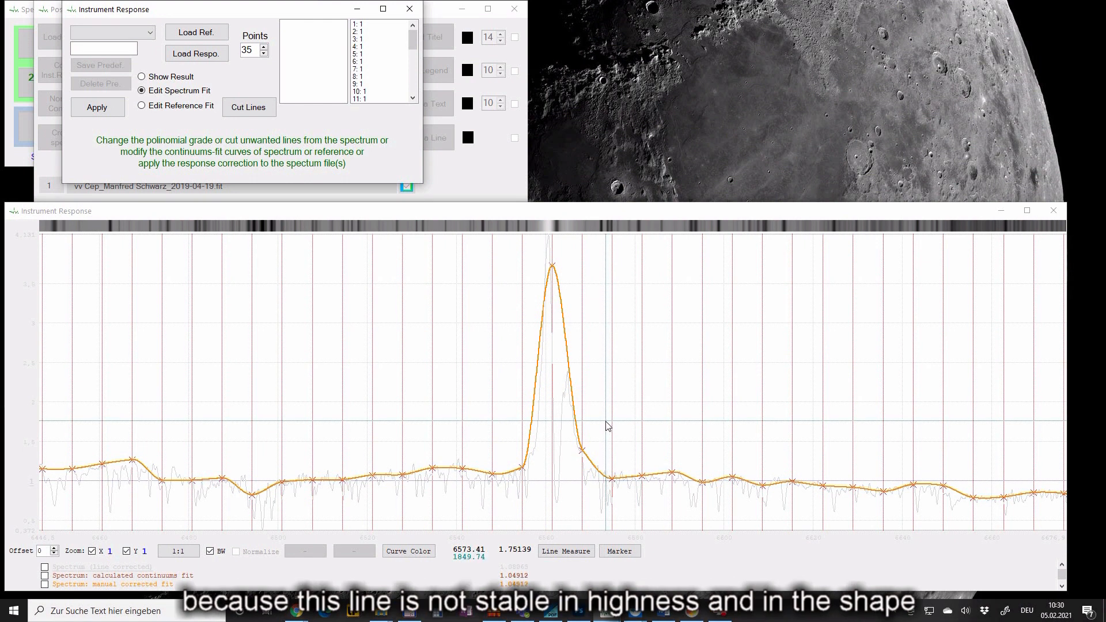
pyautogui.click(245, 110)
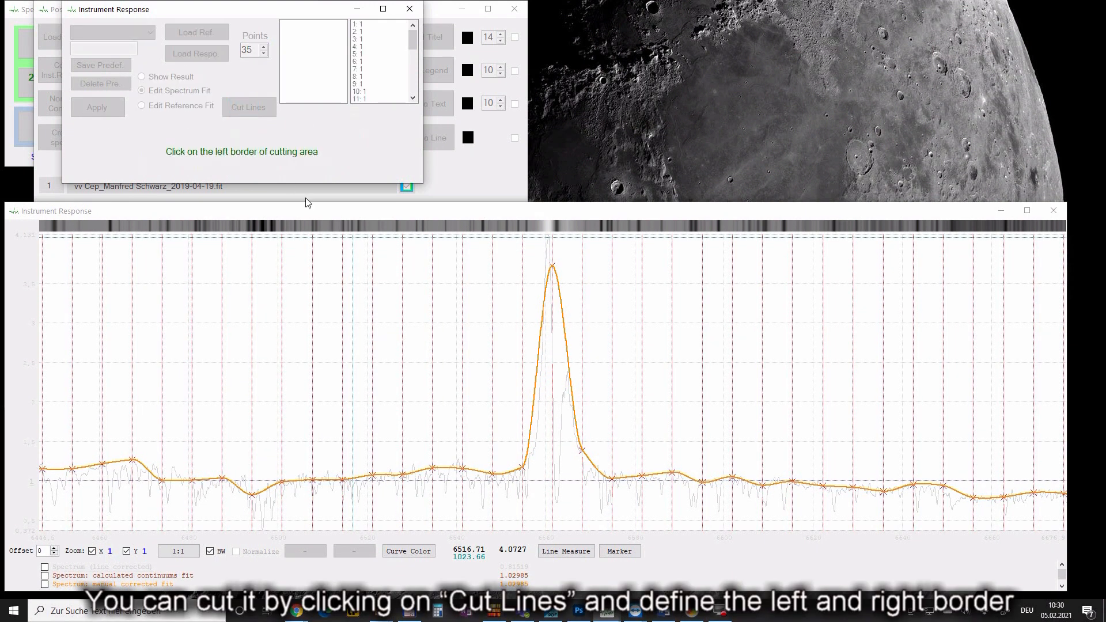
pyautogui.click(520, 469)
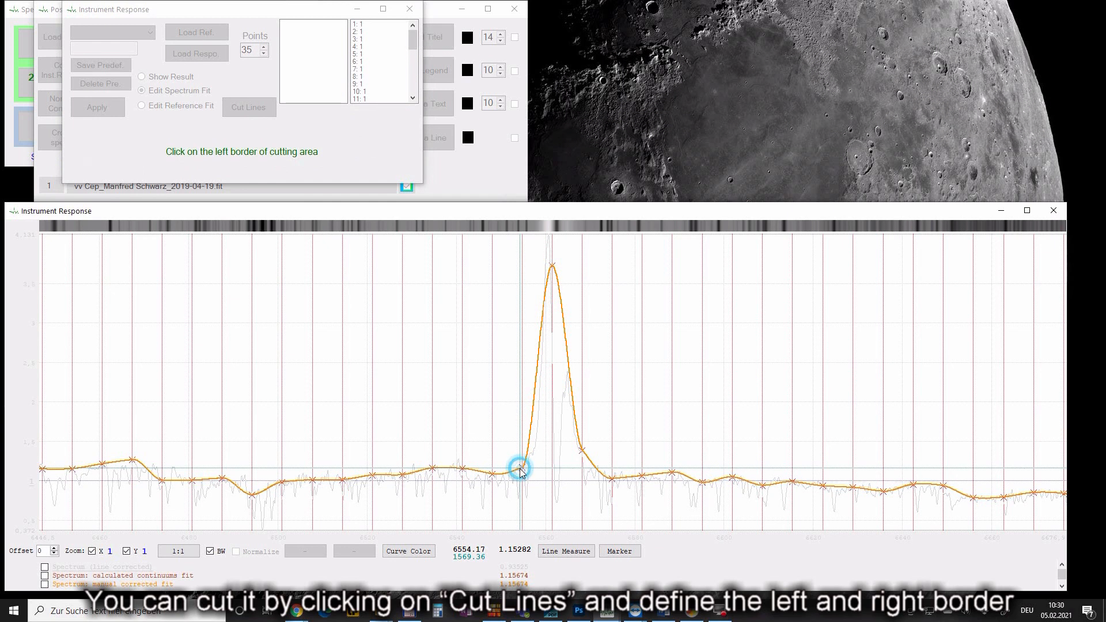
pyautogui.click(598, 474)
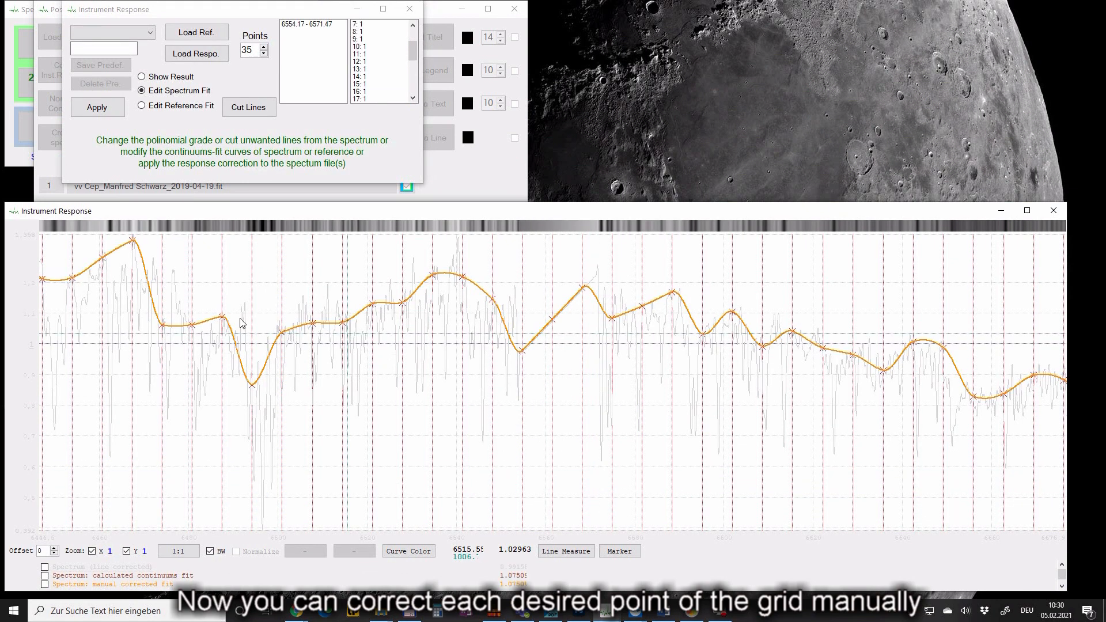
# Step: Raise points 5 and 8 of the spectrum's continuum fit to factors of about 1.127 and 1.160
pyautogui.click(162, 326)
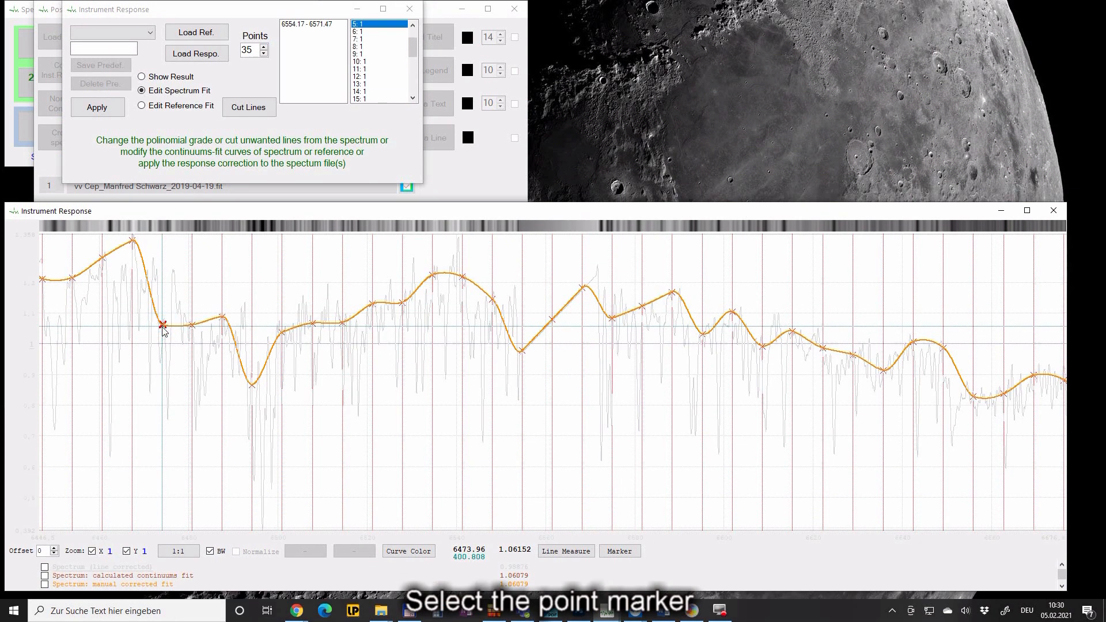
pyautogui.moveTo(162, 326); pyautogui.dragTo(163, 288)
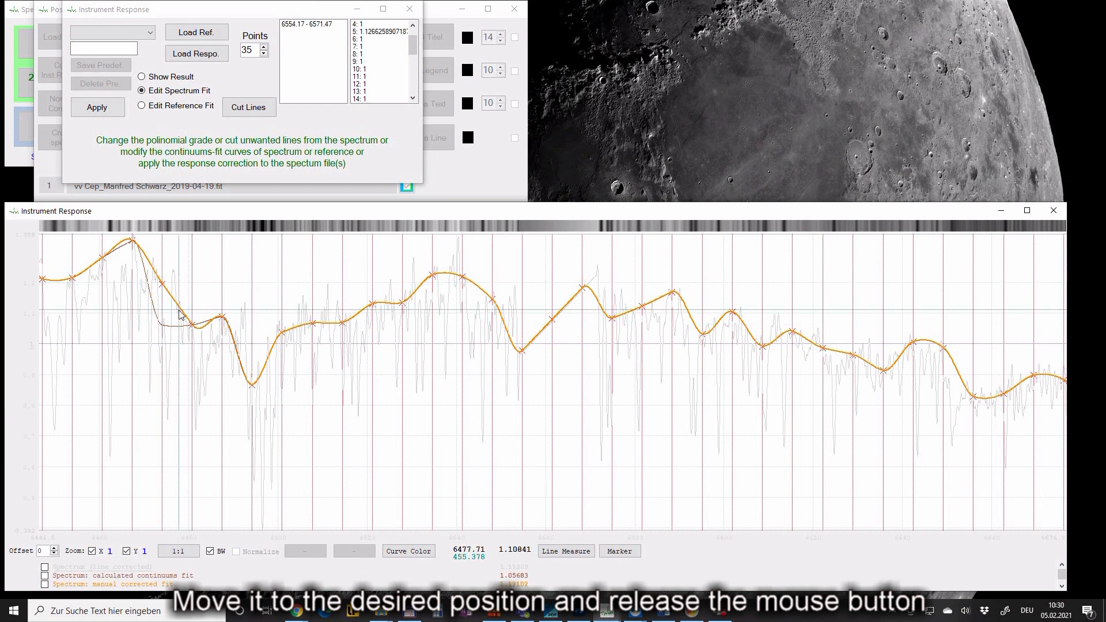
pyautogui.click(252, 385)
pyautogui.moveTo(252, 385); pyautogui.dragTo(253, 345)
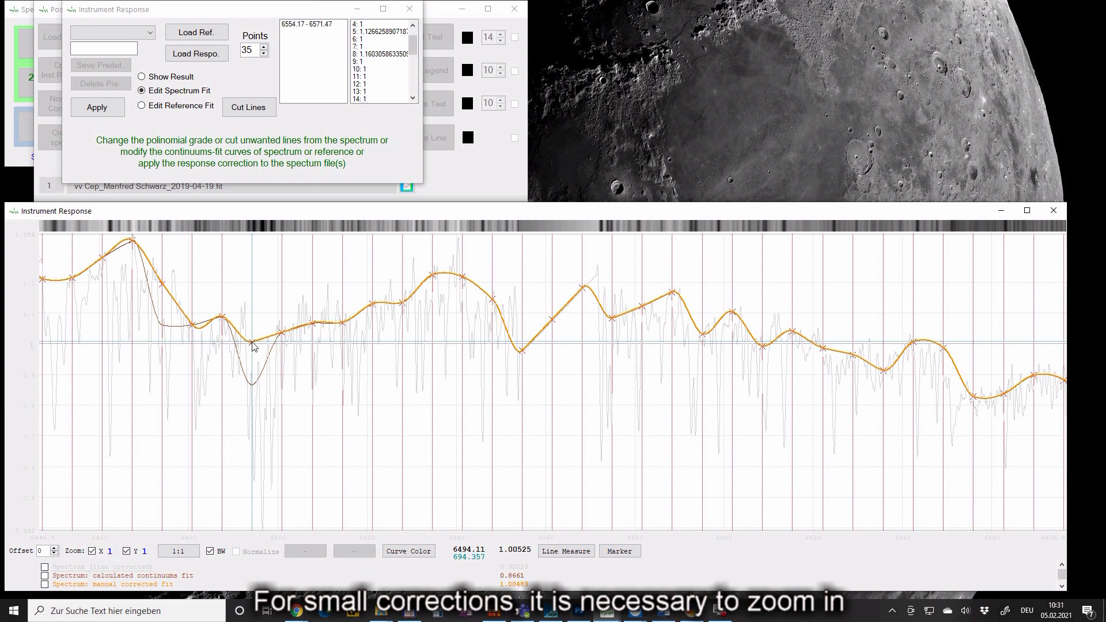
# Step: Raise points 17, 18, 20 and 29 of the spectrum's continuum fit to factors of about 1.176, 1.068, 1.060 and 1.060
pyautogui.click(522, 350)
pyautogui.moveTo(522, 350); pyautogui.dragTo(553, 298)
pyautogui.click(552, 318)
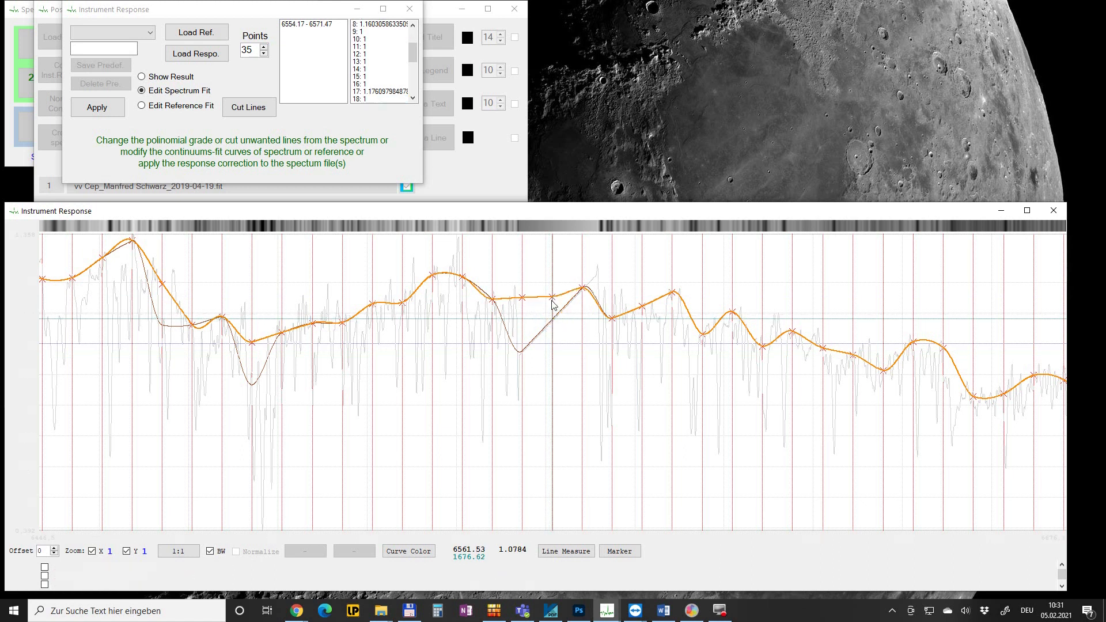
pyautogui.click(611, 317)
pyautogui.click(612, 298)
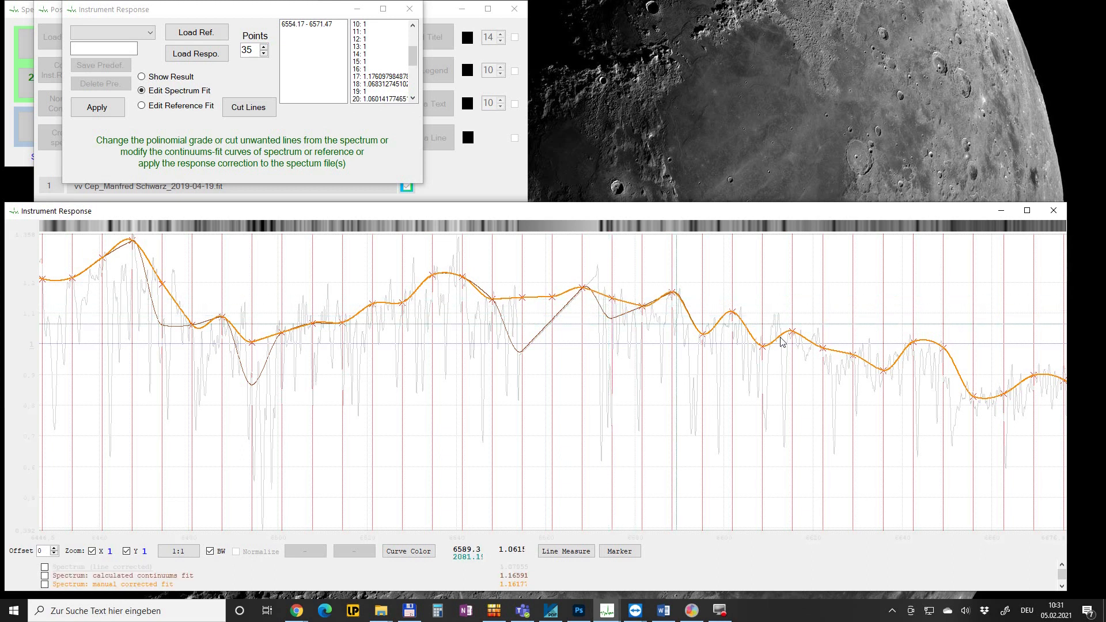
pyautogui.click(885, 371)
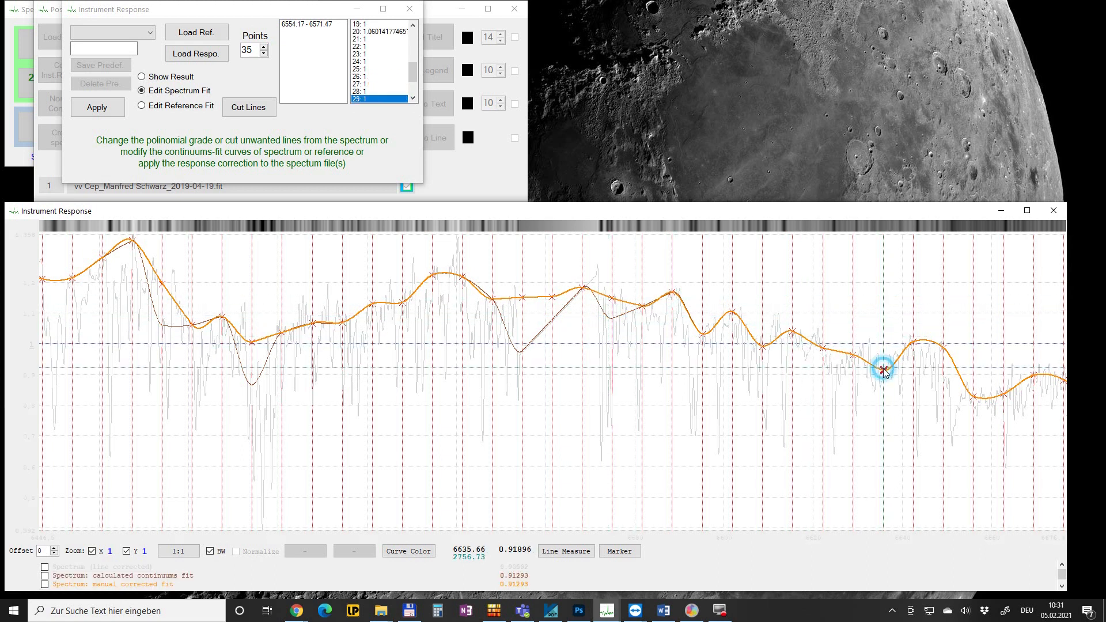
pyautogui.click(884, 355)
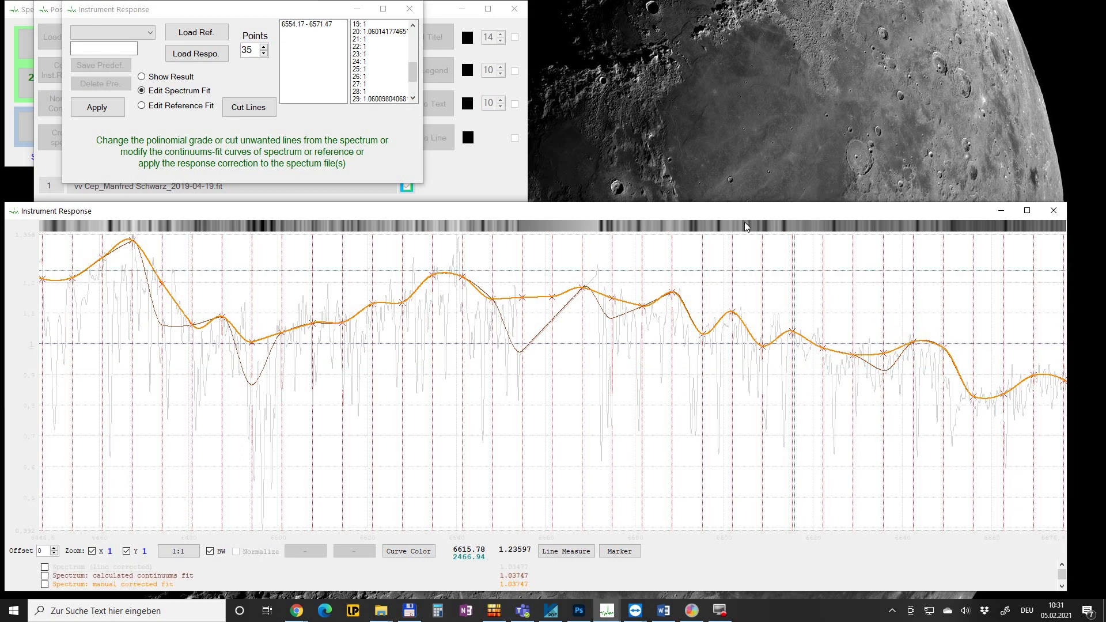
# Step: Switch to editing the reference fit and cut the strong emission line between 6554.17 and 6574.06
pyautogui.click(180, 107)
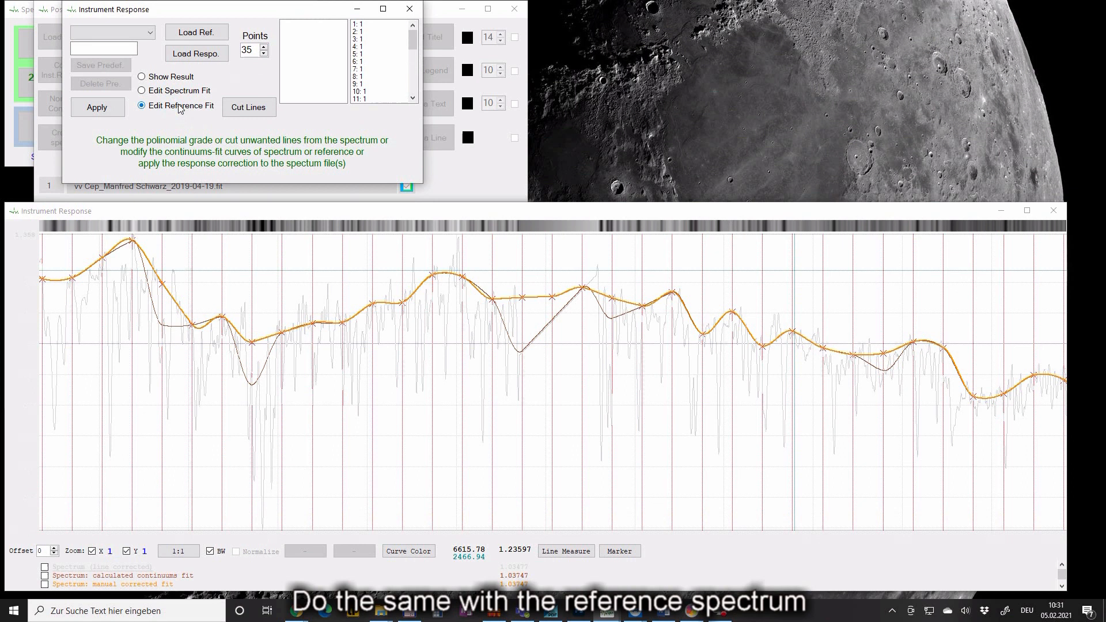
pyautogui.click(251, 108)
pyautogui.click(522, 449)
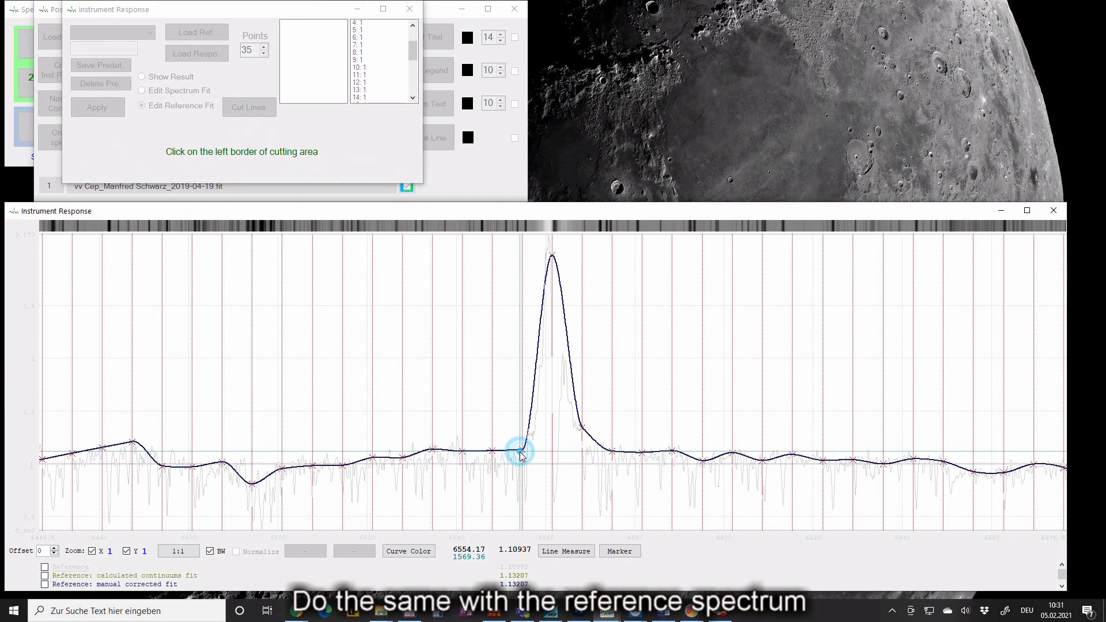
pyautogui.click(609, 453)
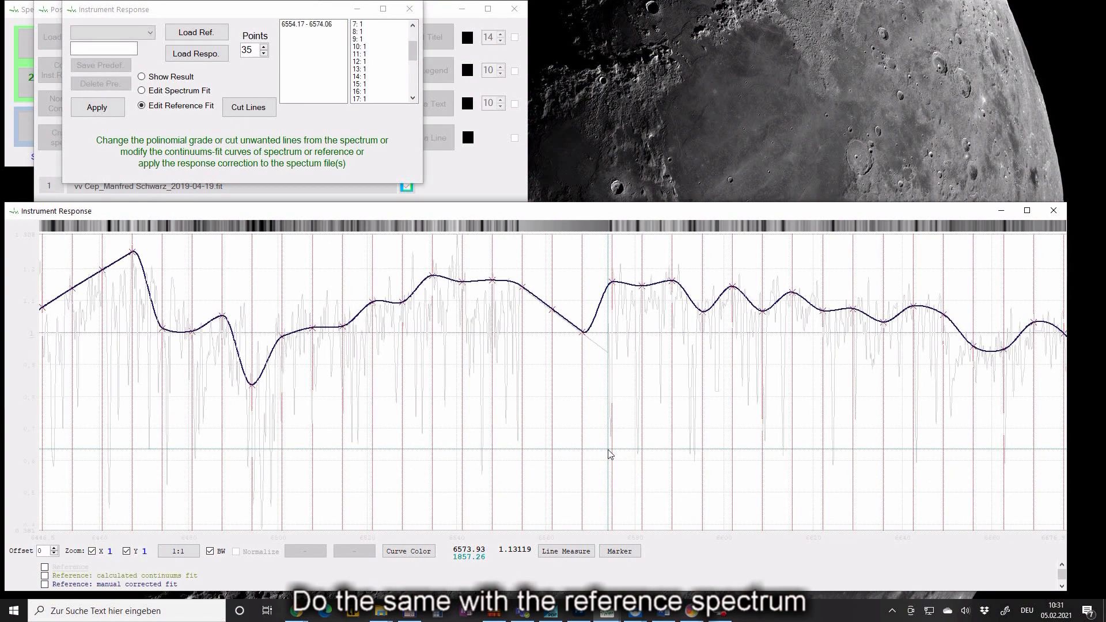
# Step: Raise points 19 and 18 of the reference's continuum fit to factors of about 1.137 and 1.067
pyautogui.click(583, 330)
pyautogui.click(583, 288)
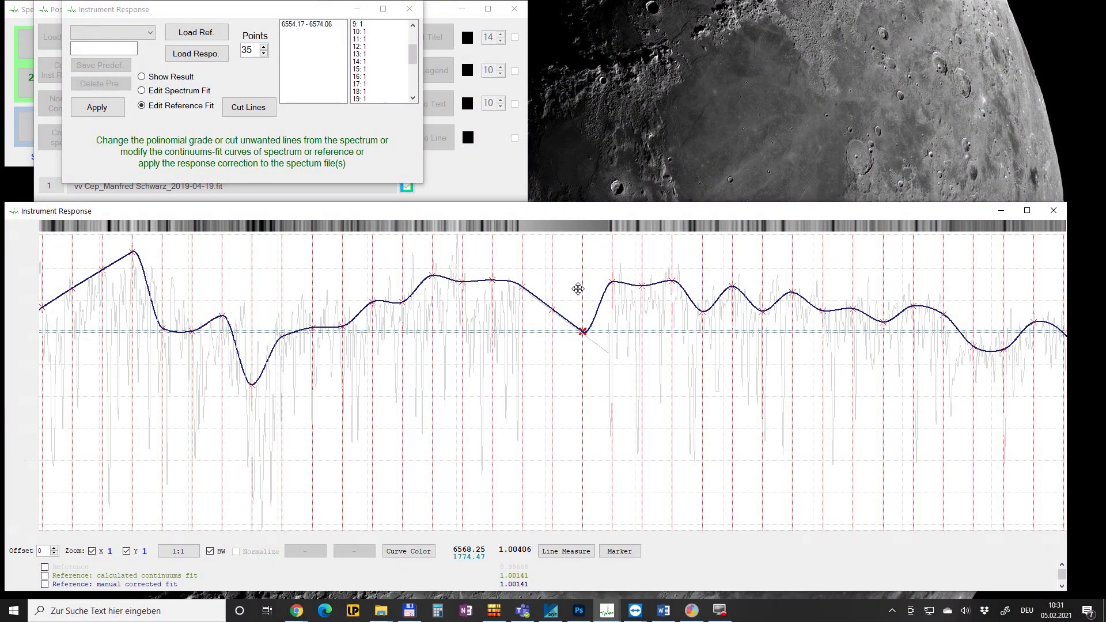
pyautogui.click(552, 312)
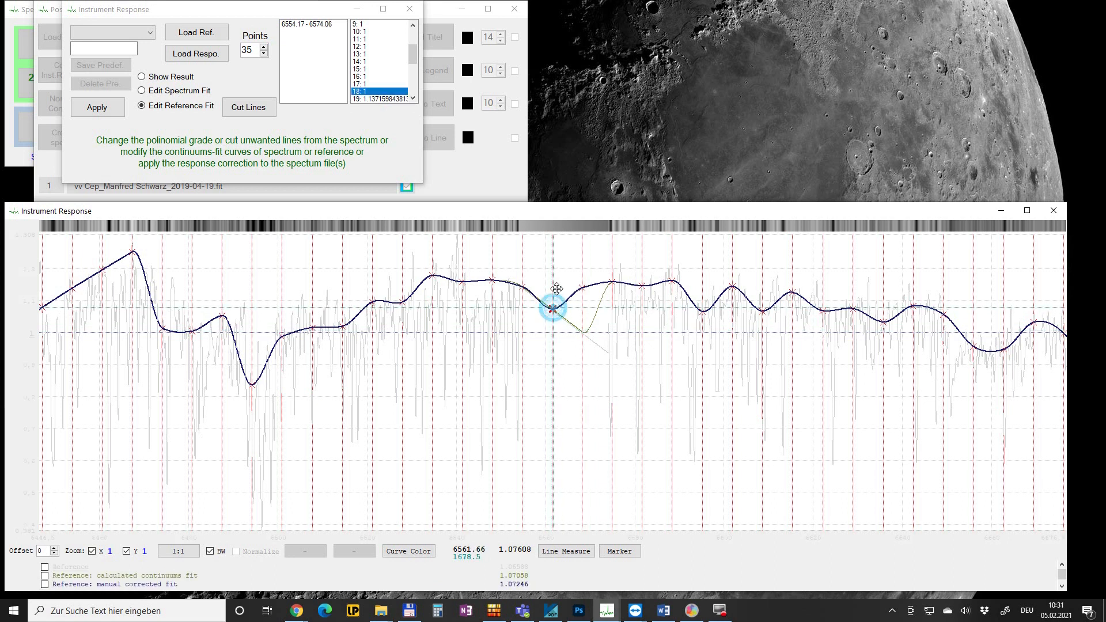
pyautogui.click(552, 287)
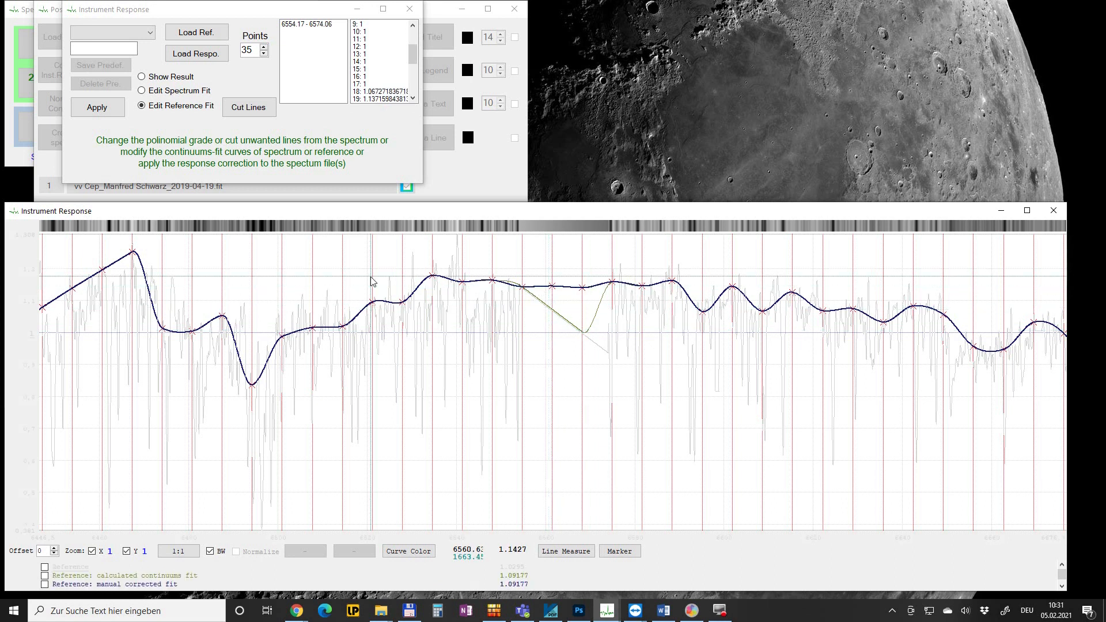
# Step: Raise points 8, 5, 6 and 23 of the reference's continuum fit to factors of about 1.146, 1.116, 1.058 and 1.037
pyautogui.click(252, 382)
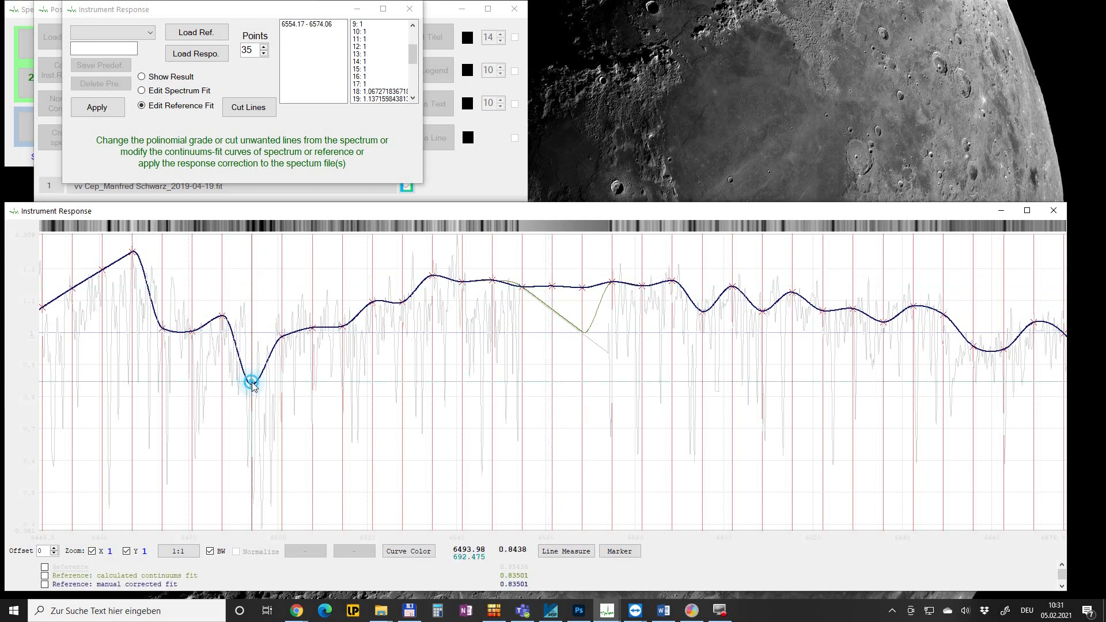
pyautogui.click(255, 346)
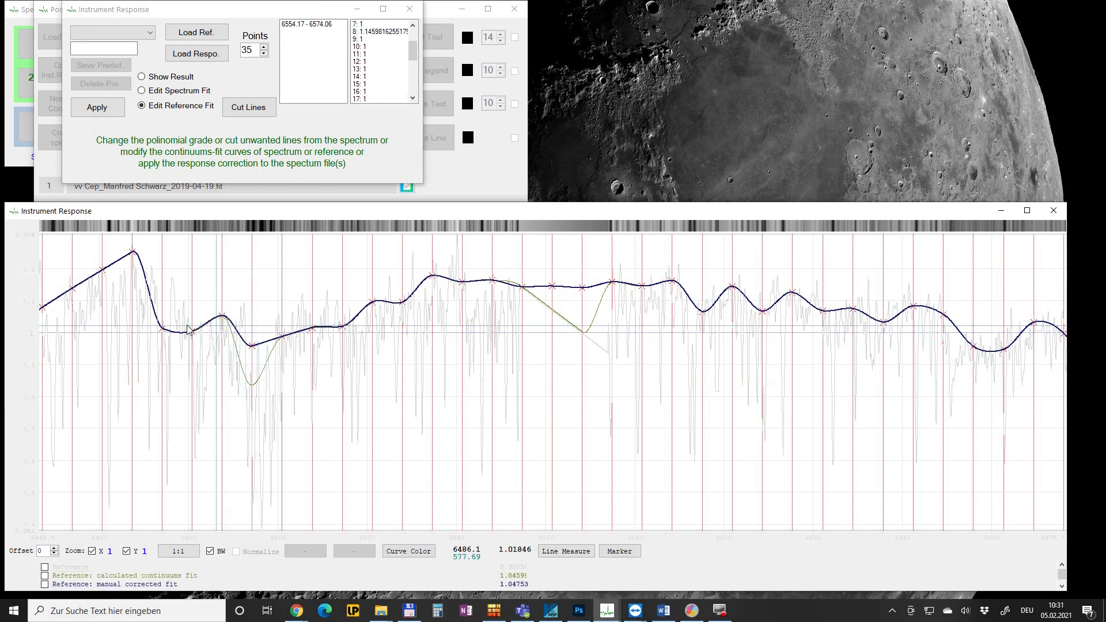
pyautogui.click(163, 329)
pyautogui.click(163, 290)
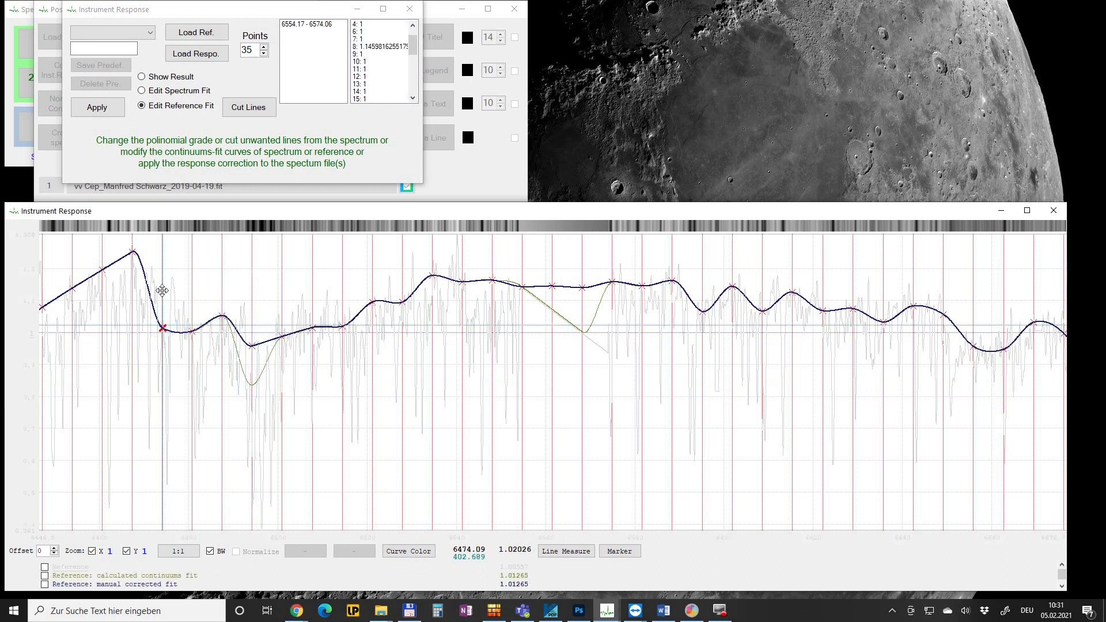
pyautogui.click(192, 329)
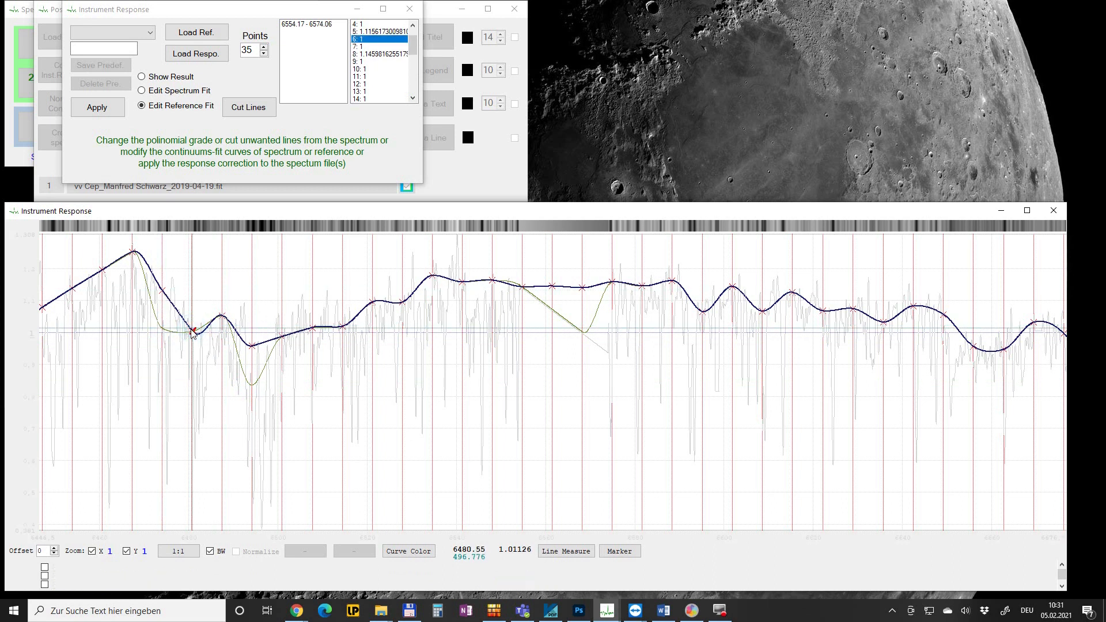
pyautogui.click(190, 312)
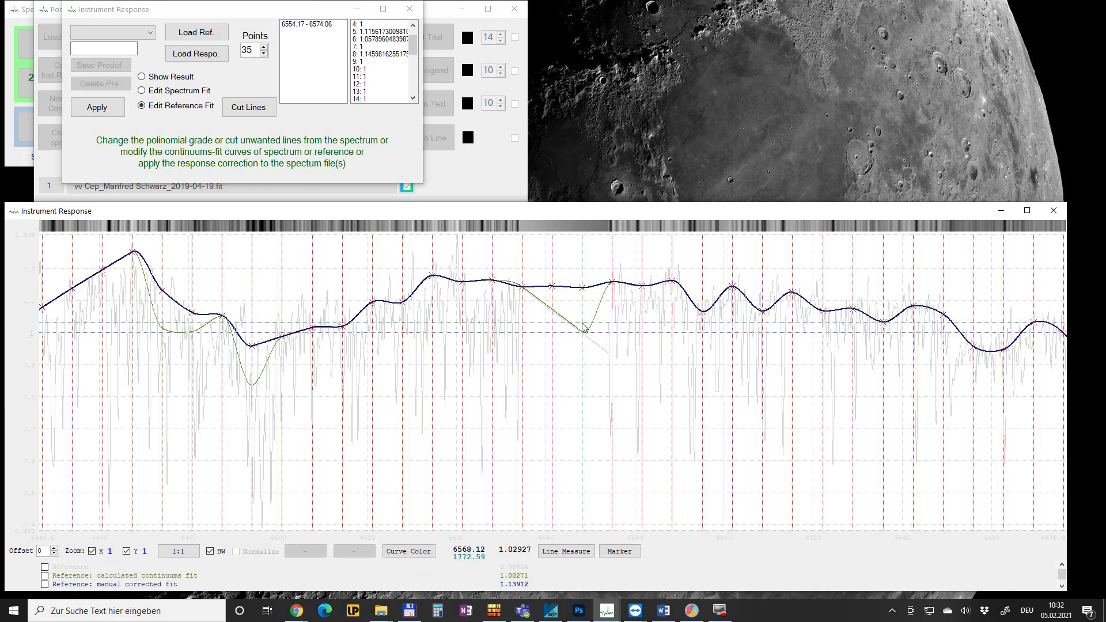
pyautogui.click(702, 309)
pyautogui.moveTo(701, 309); pyautogui.dragTo(701, 299)
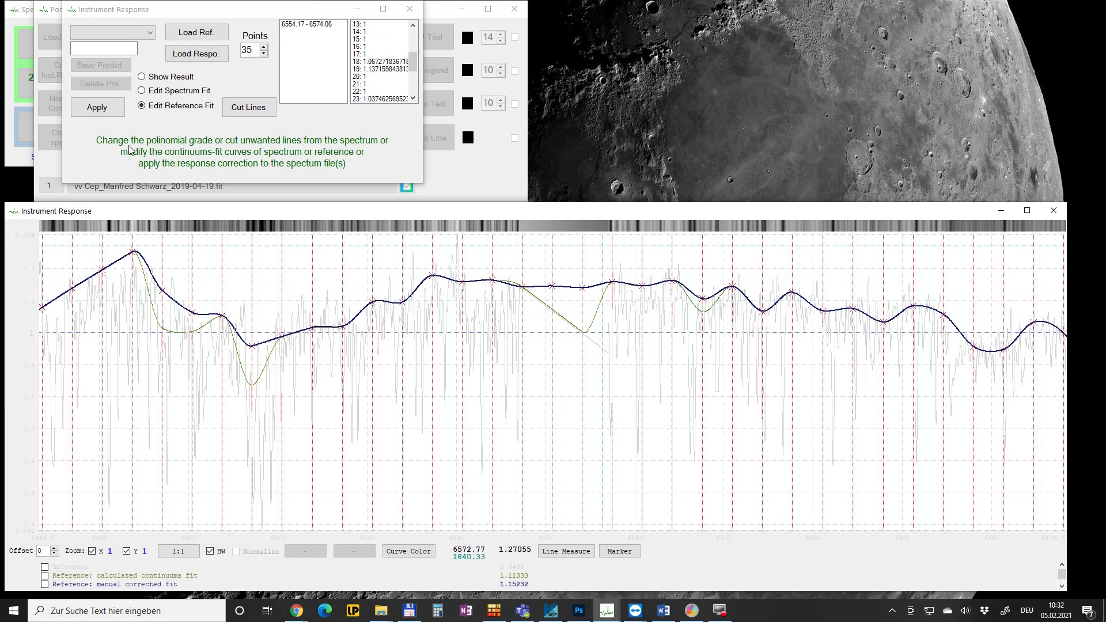
# Step: Show the correction result and overlay the response curve with a polynomial of grade 5
pyautogui.click(181, 81)
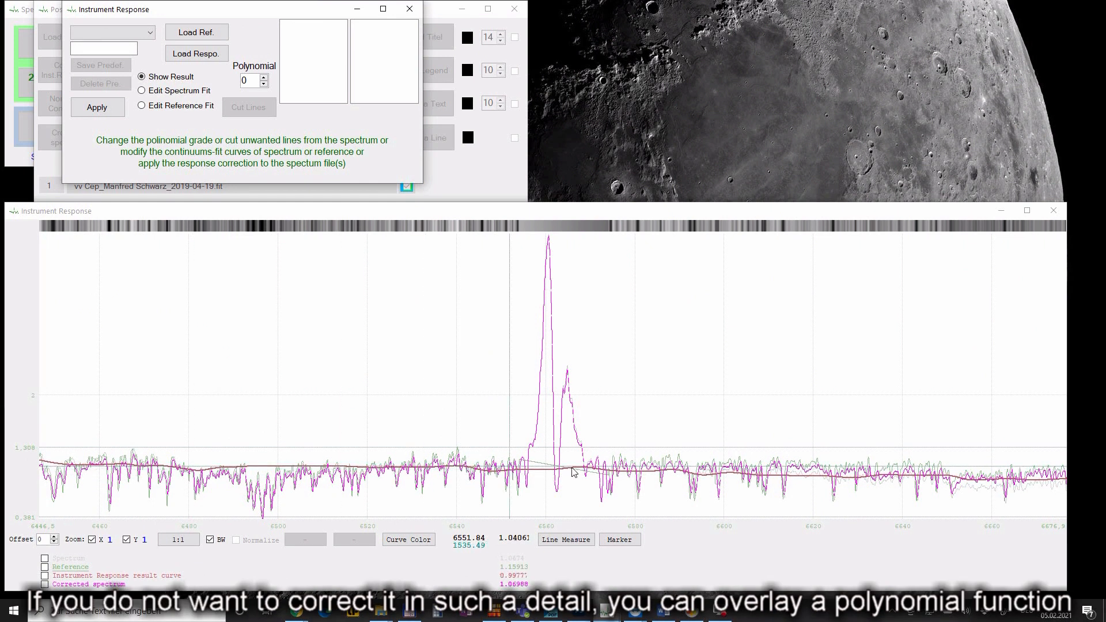
pyautogui.click(264, 79)
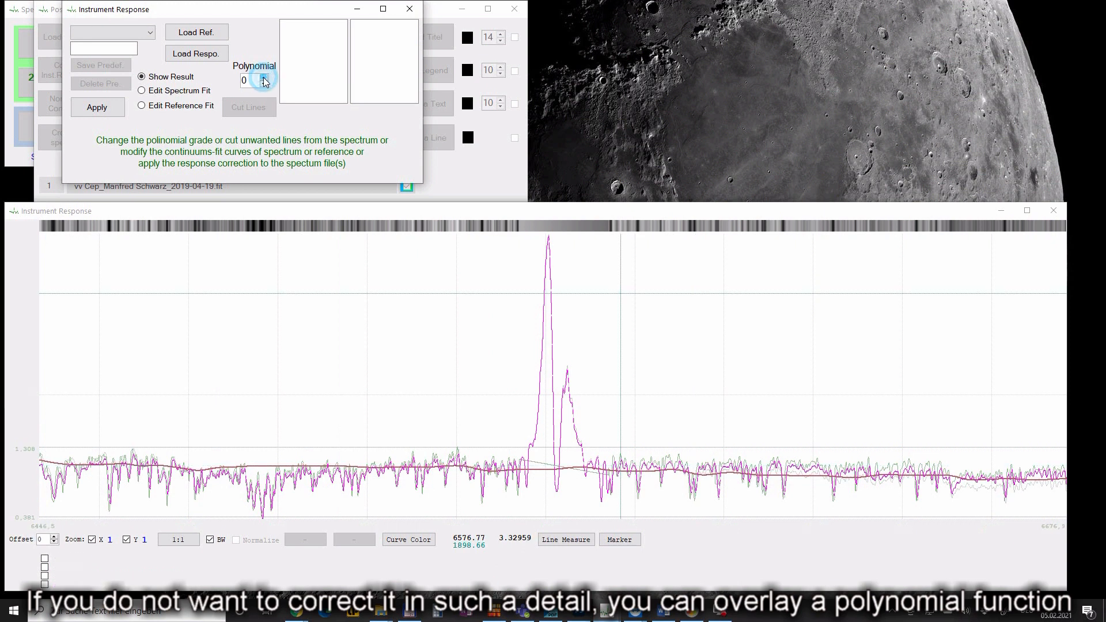
pyautogui.click(264, 78)
pyautogui.click(263, 78)
pyautogui.click(263, 78)
pyautogui.click(263, 78)
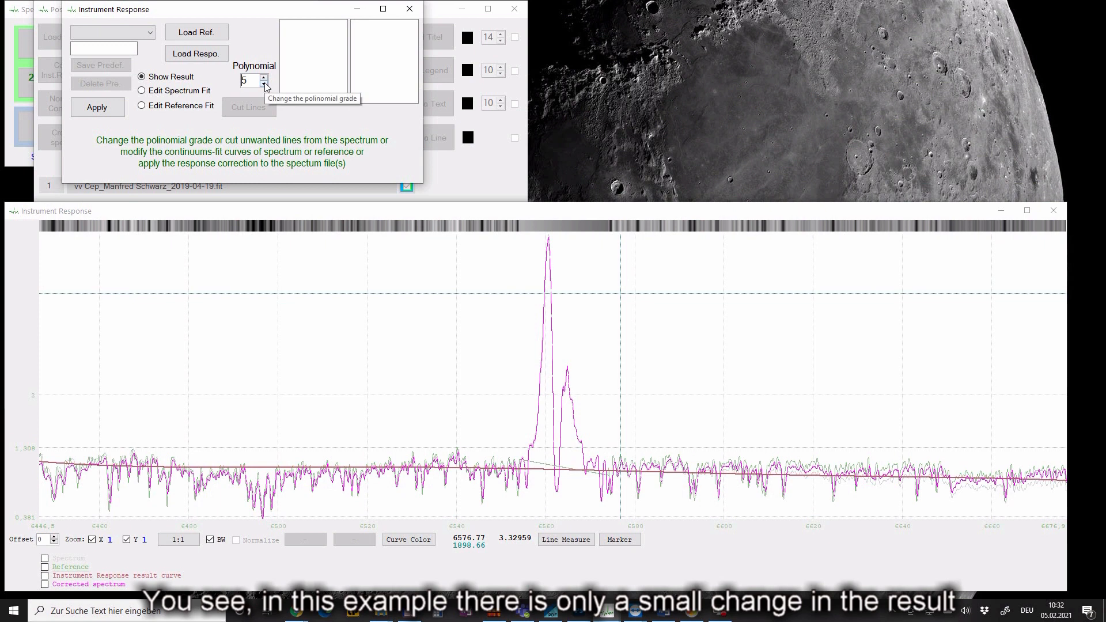
# Step: Reduce the polynomial grade of the response curve to 0 so that no polynomial overlay is used
pyautogui.click(264, 84)
pyautogui.click(264, 84)
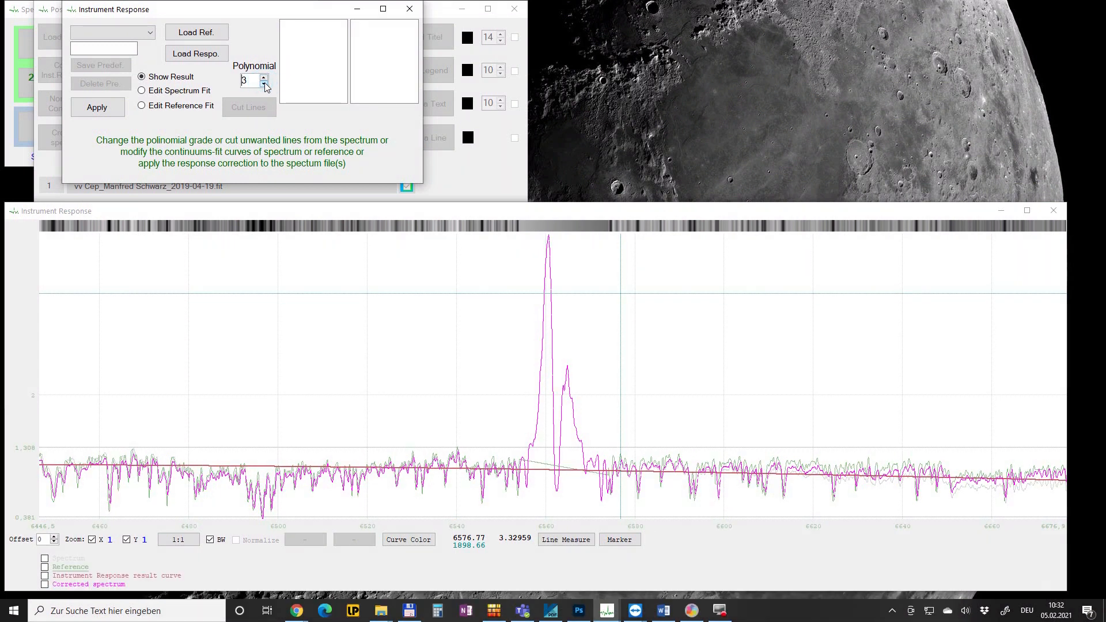
pyautogui.click(264, 85)
pyautogui.click(263, 84)
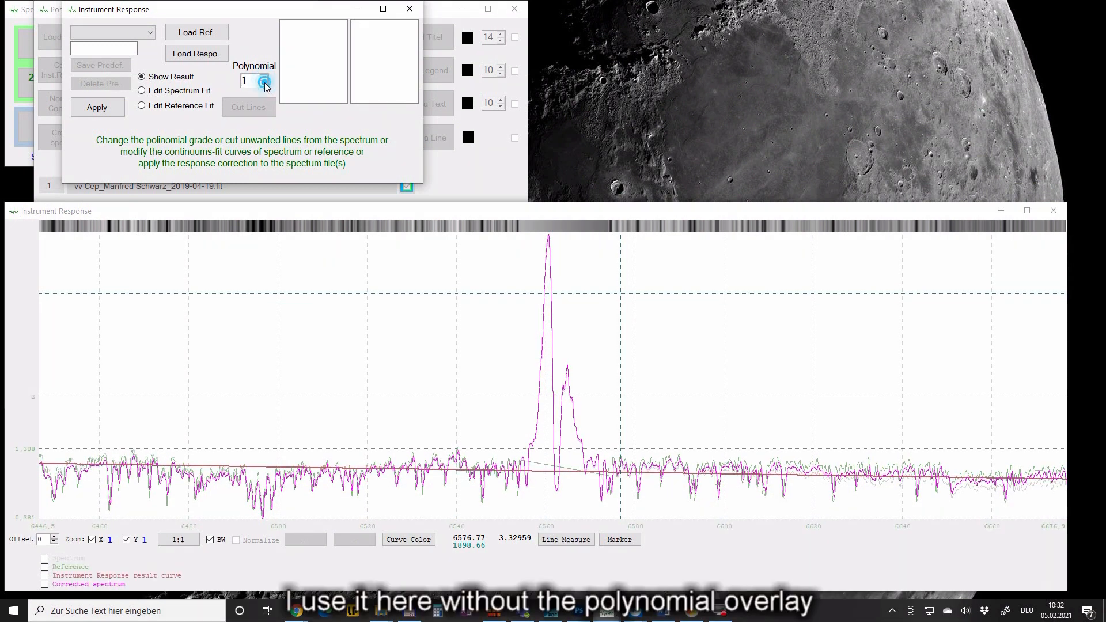
pyautogui.click(264, 85)
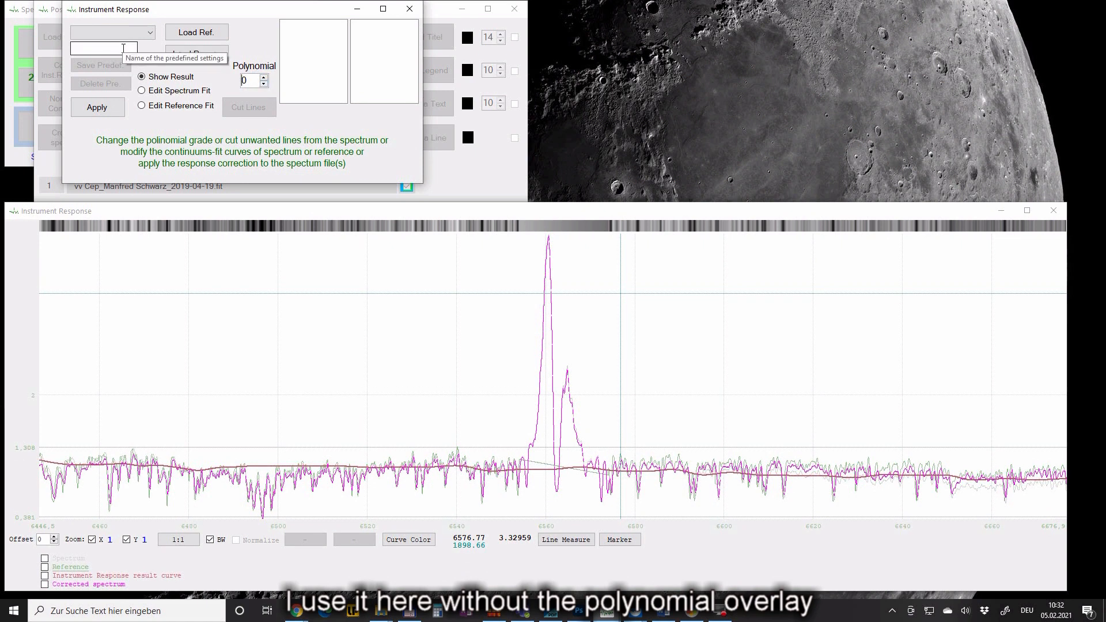
# Step: Save the instrument response setup as predefined settings named vvCep Test and check the list of saved settings
pyautogui.click(123, 48)
pyautogui.write('vv')
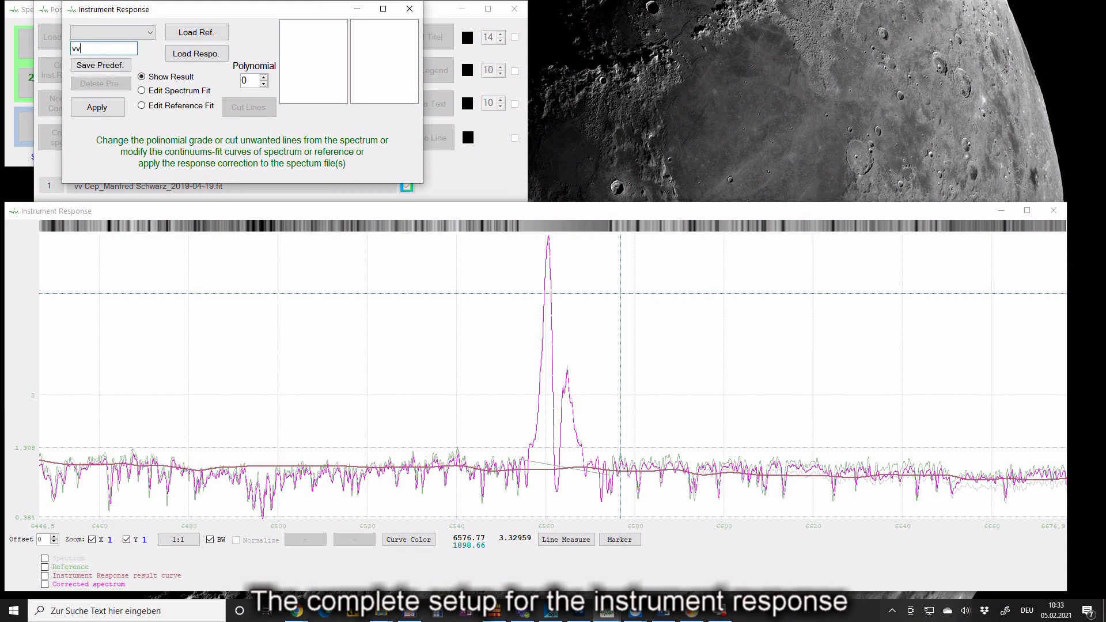
pyautogui.write('Cep Test')
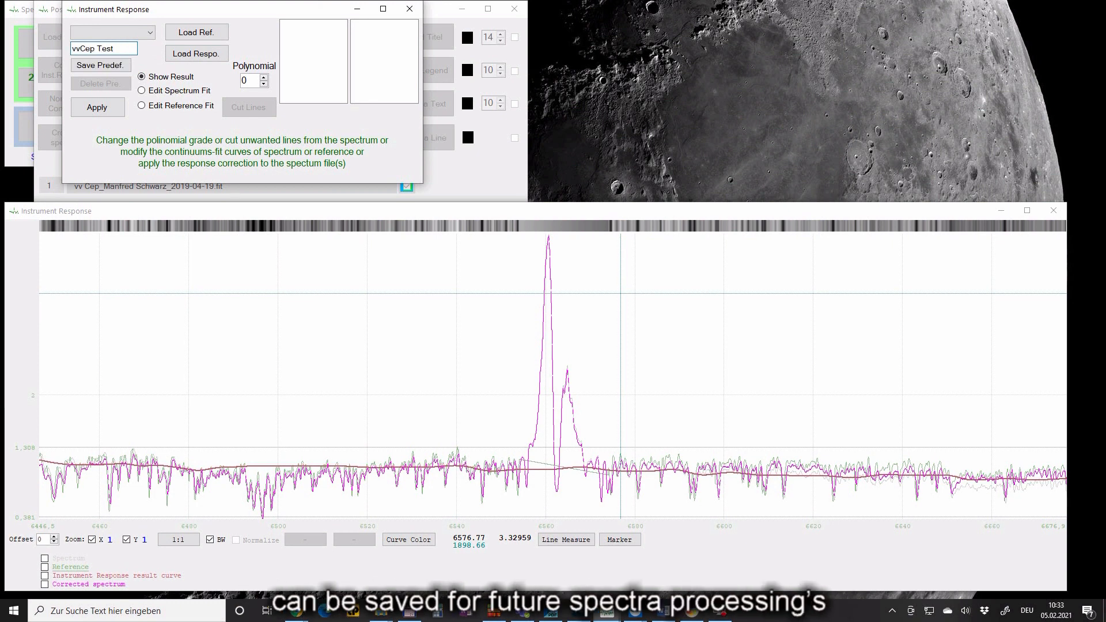
pyautogui.click(114, 67)
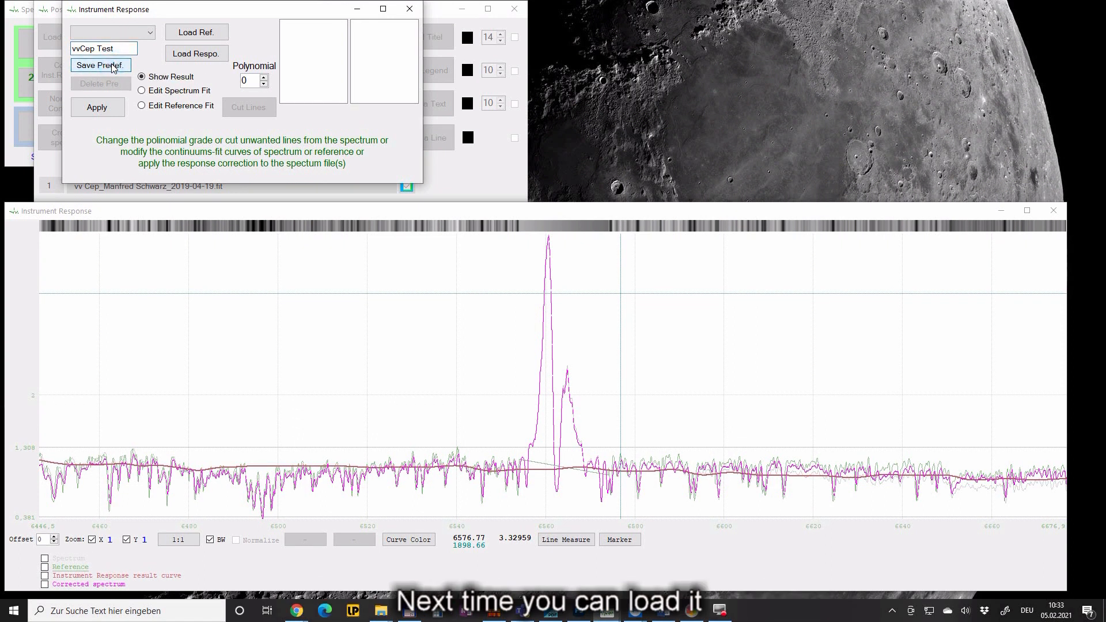
pyautogui.click(150, 33)
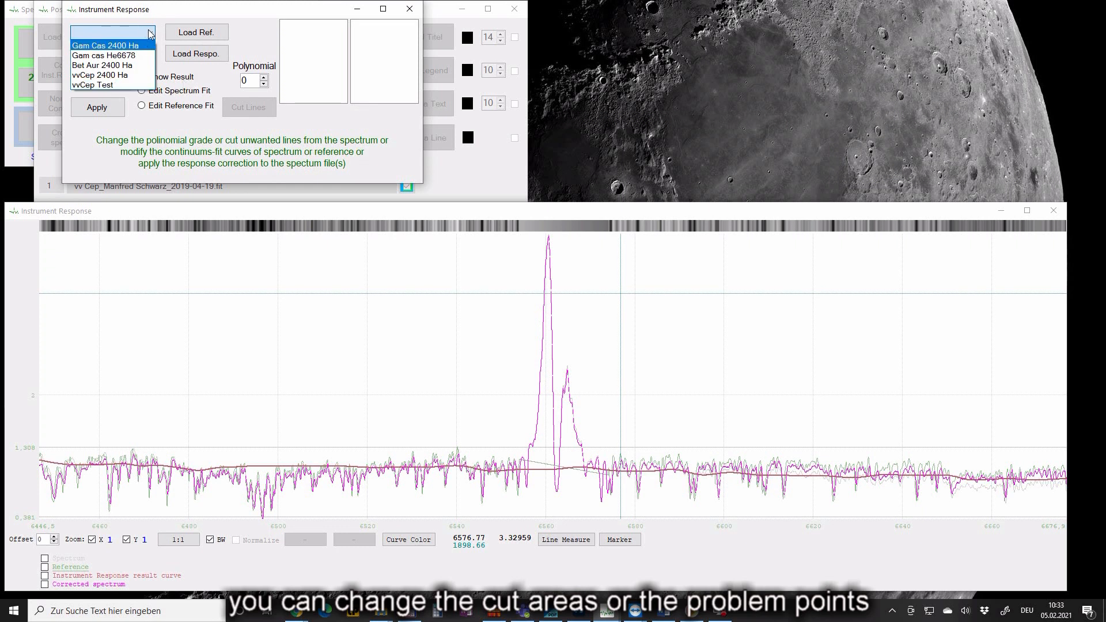
pyautogui.click(110, 85)
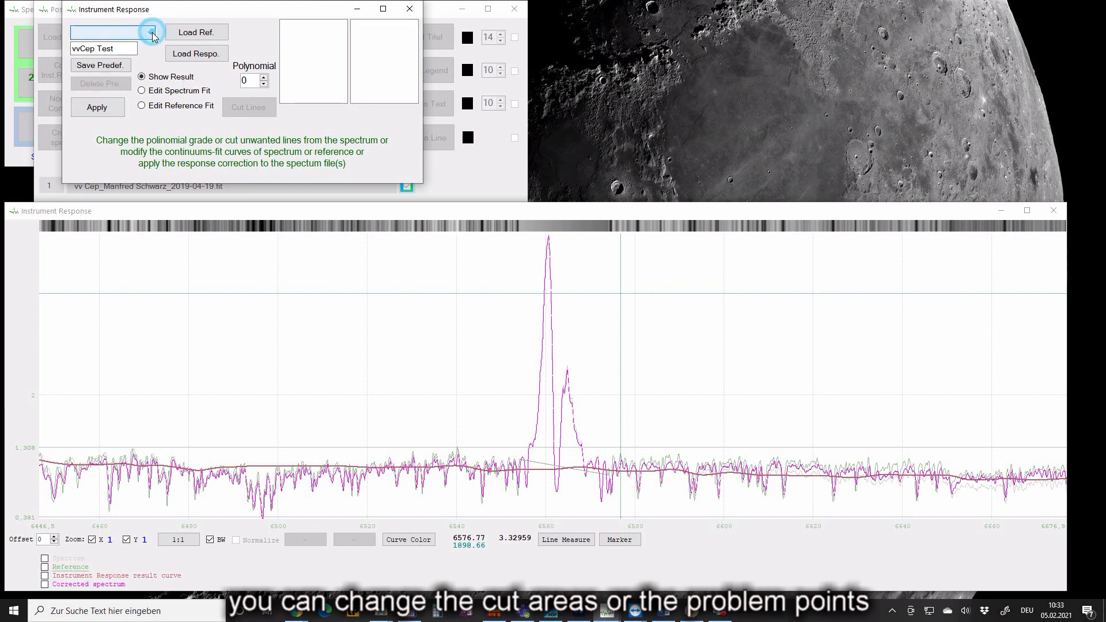
# Step: Apply the instrument response correction to the vv Cep spectrum file and enlarge the spectrum window
pyautogui.click(102, 110)
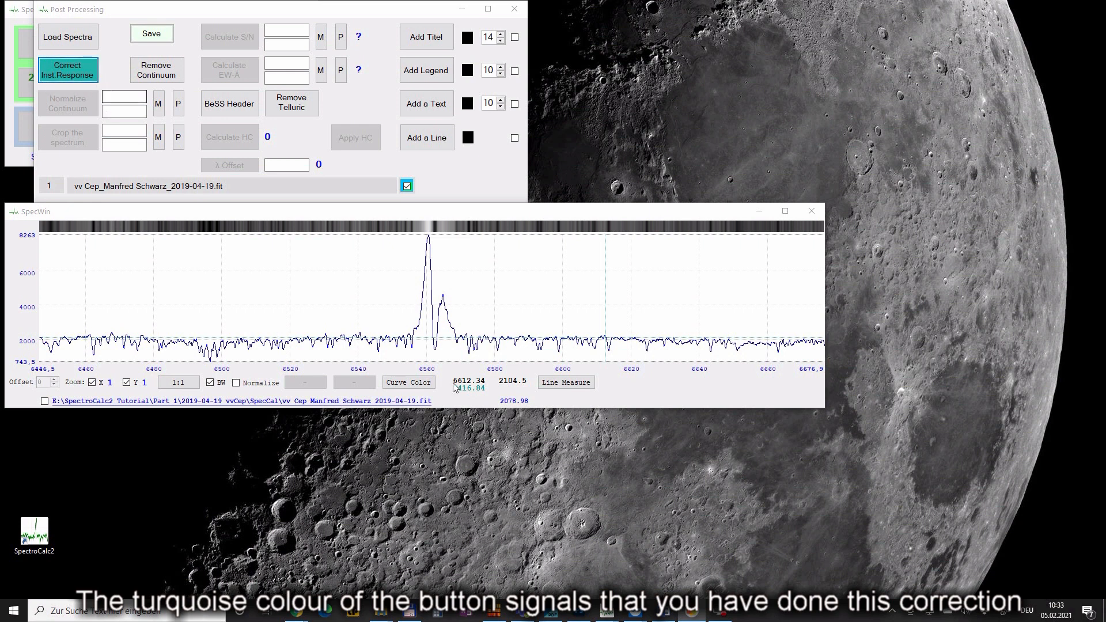
pyautogui.moveTo(823, 410); pyautogui.dragTo(1007, 580)
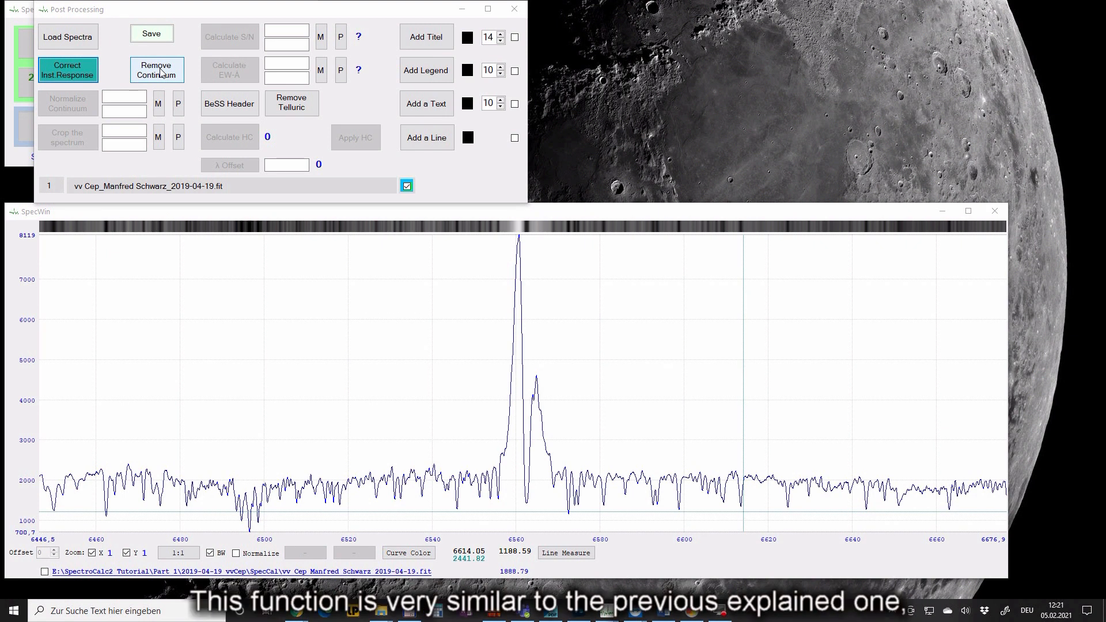
pyautogui.click(162, 72)
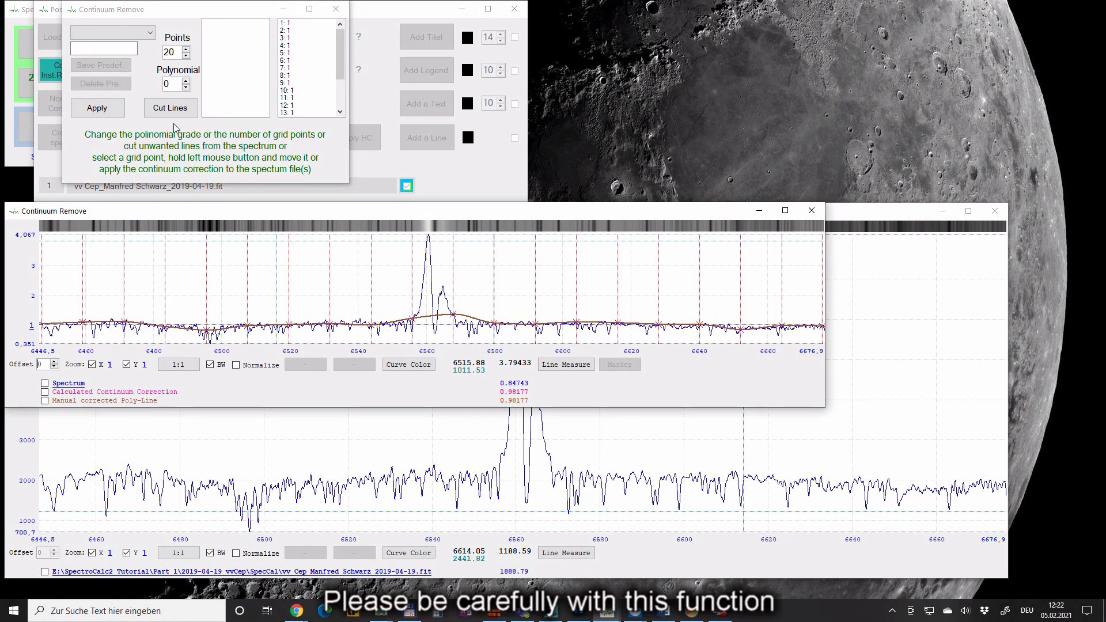
pyautogui.click(337, 9)
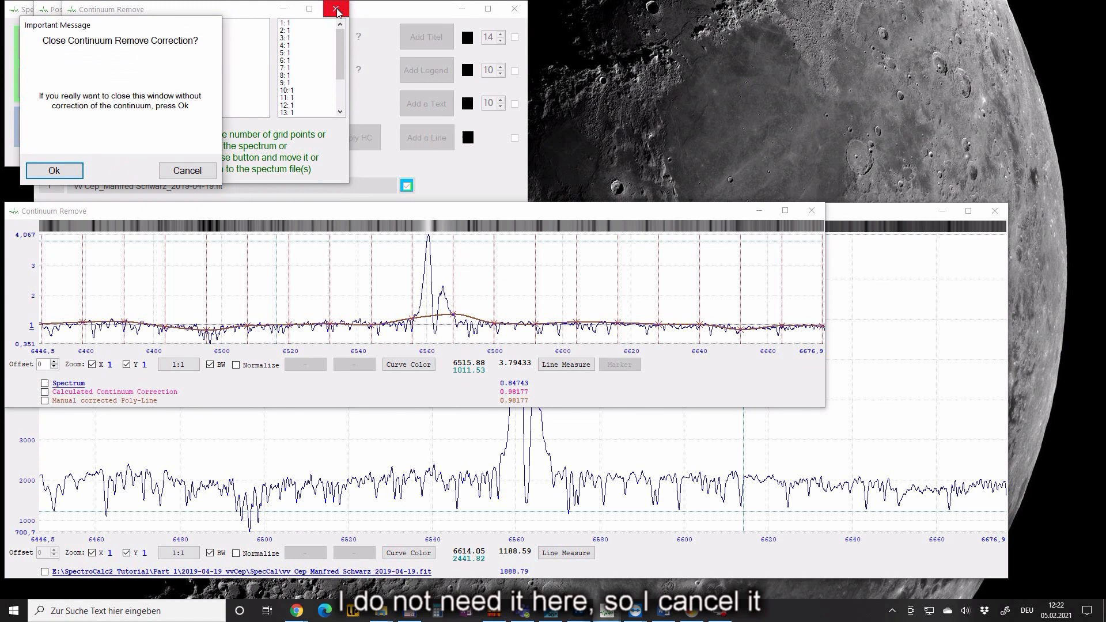
pyautogui.click(59, 171)
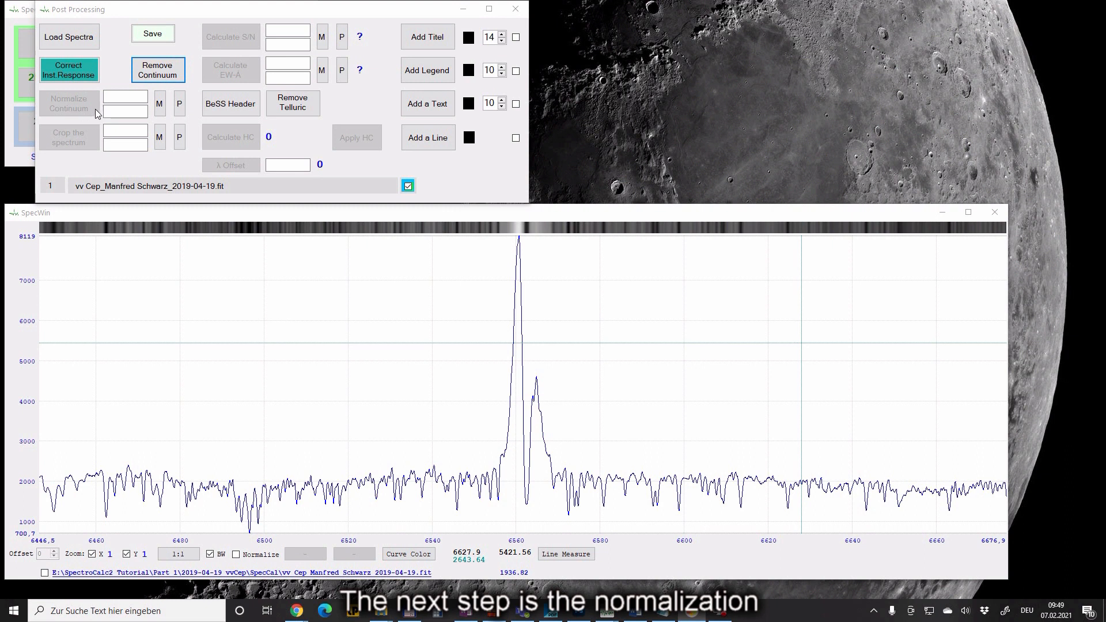
# Step: Normalize the continuum of the vv Cep spectrum using the wavelength range from 6500 to 6520
pyautogui.click(127, 96)
pyautogui.write('6500')
pyautogui.click(126, 109)
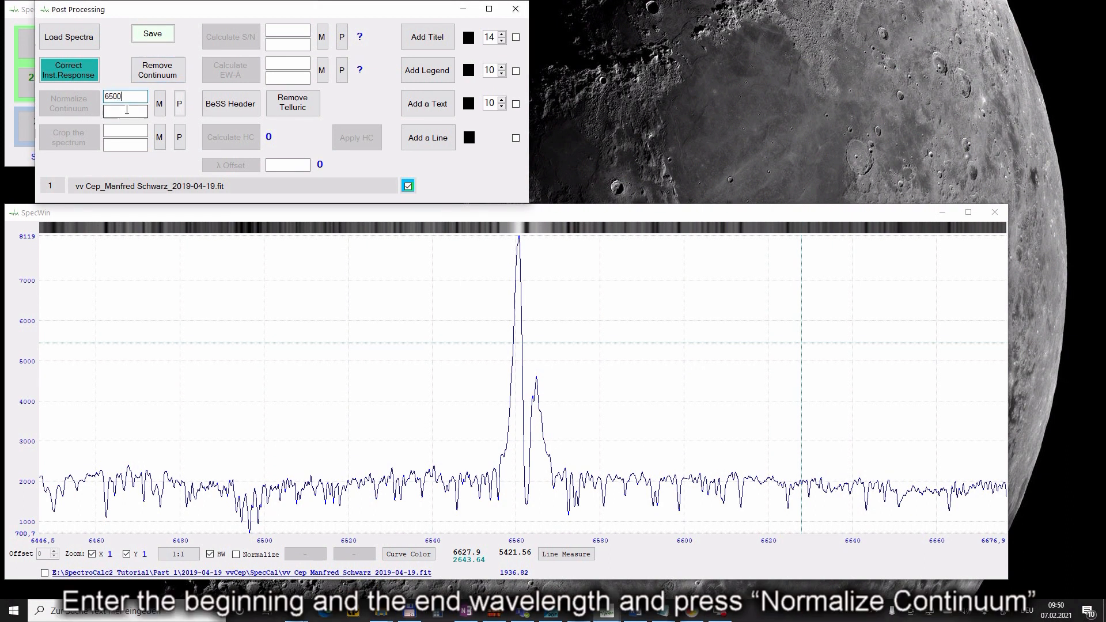
pyautogui.write('6520')
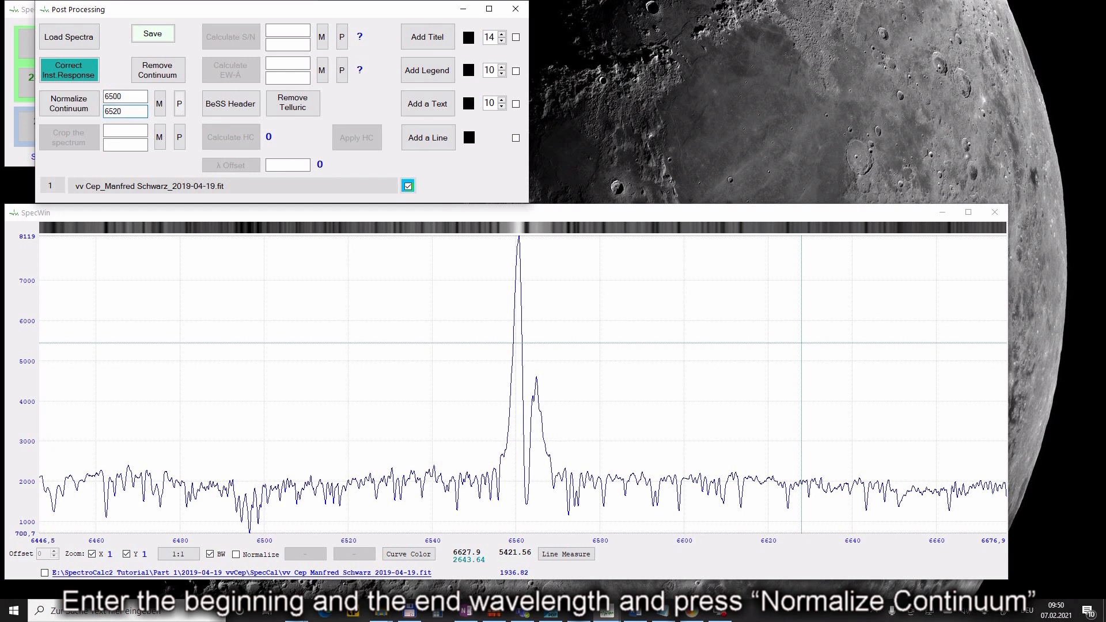
pyautogui.click(85, 108)
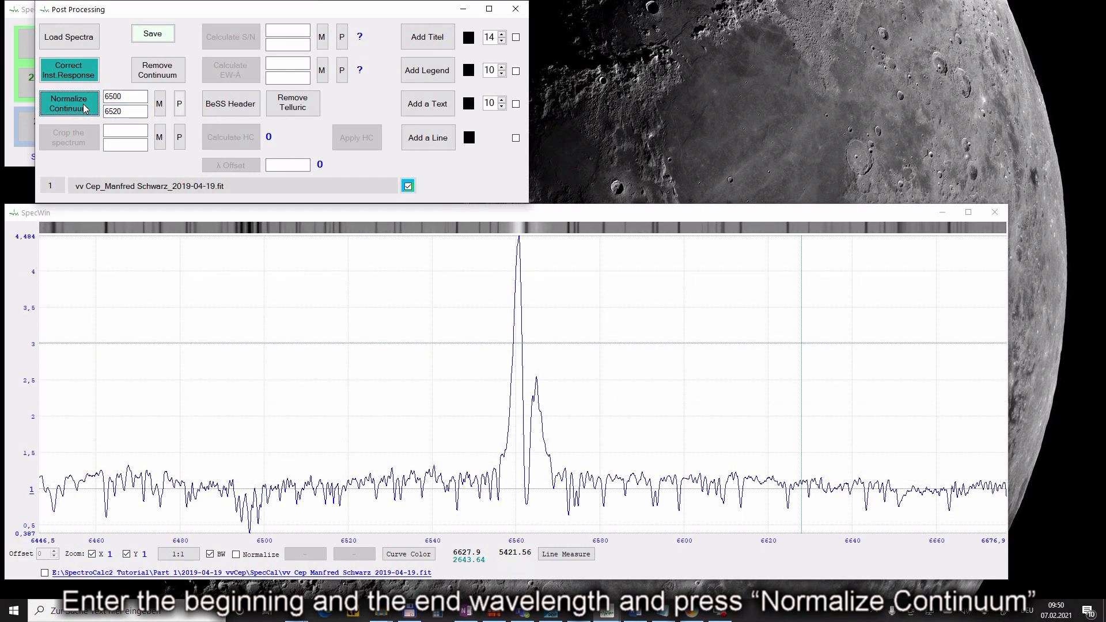
# Step: Normalize the continuum using a wavelength range picked directly in the spectrum, from about 6506 to about 6530
pyautogui.click(161, 105)
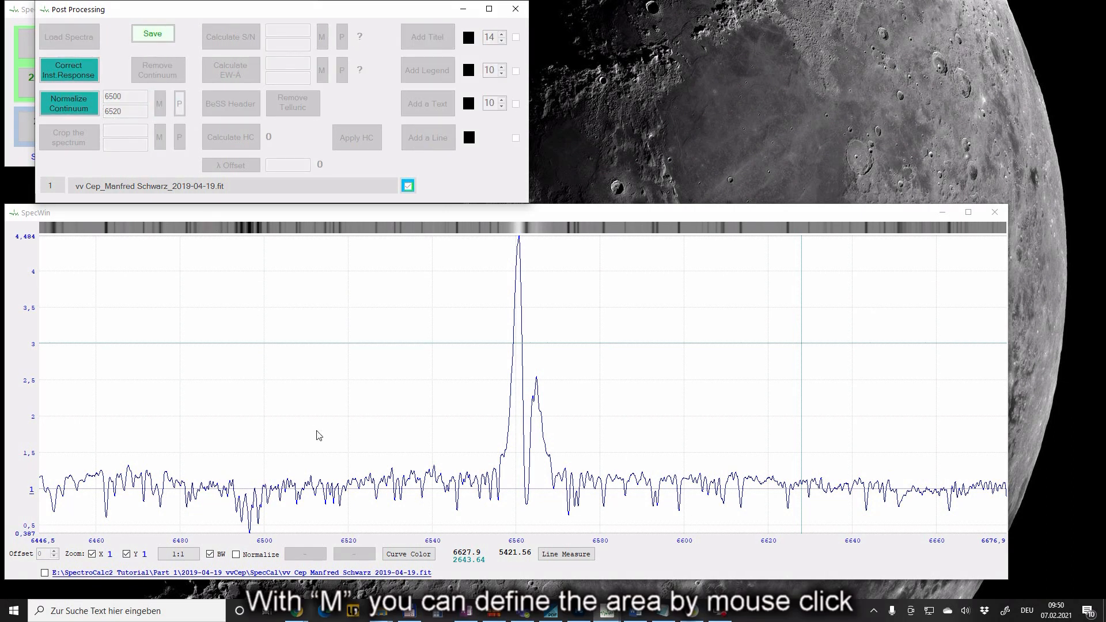
pyautogui.click(288, 487)
pyautogui.click(390, 490)
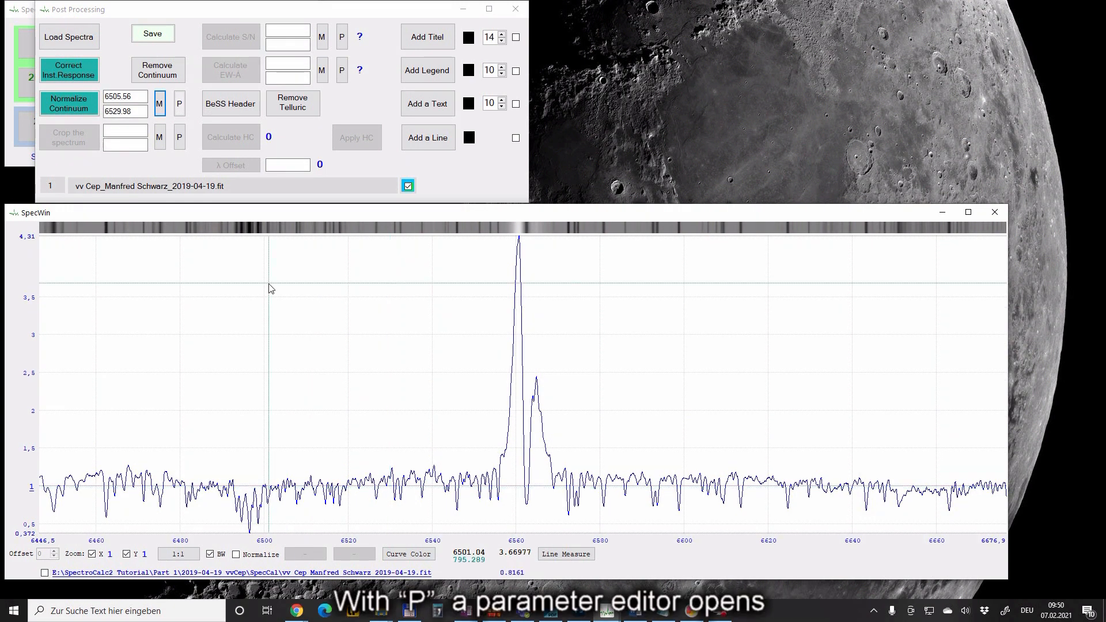
# Step: Define a normalization area from 6500 to 6520 in the parameter editor and apply it to the spectrum
pyautogui.click(179, 109)
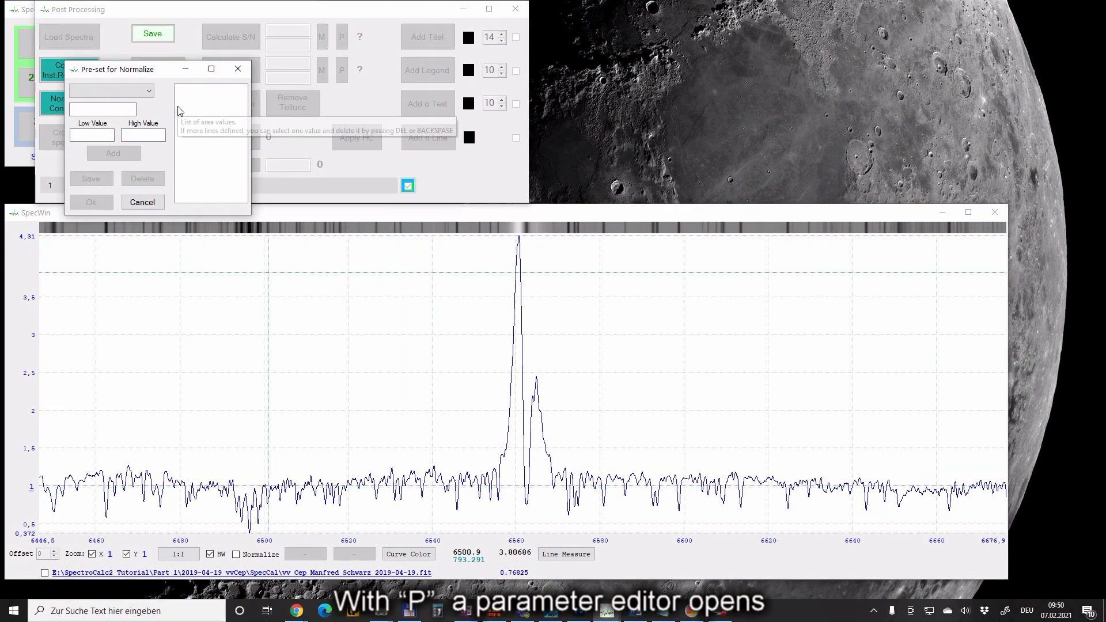
pyautogui.click(103, 136)
pyautogui.write('6500')
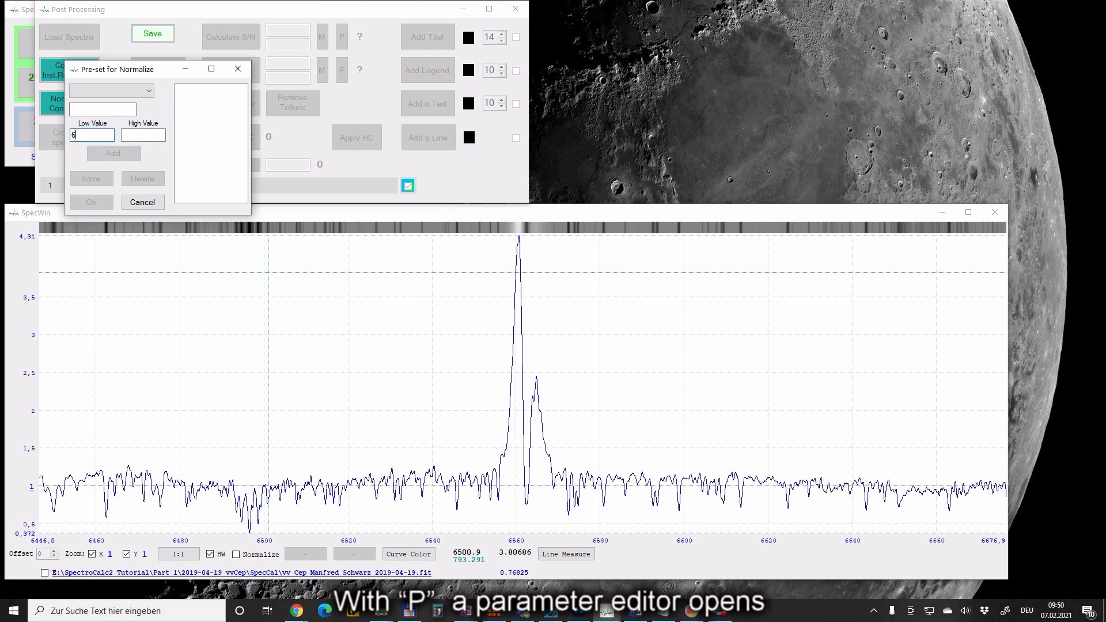
pyautogui.press('Tab')
pyautogui.write('6520')
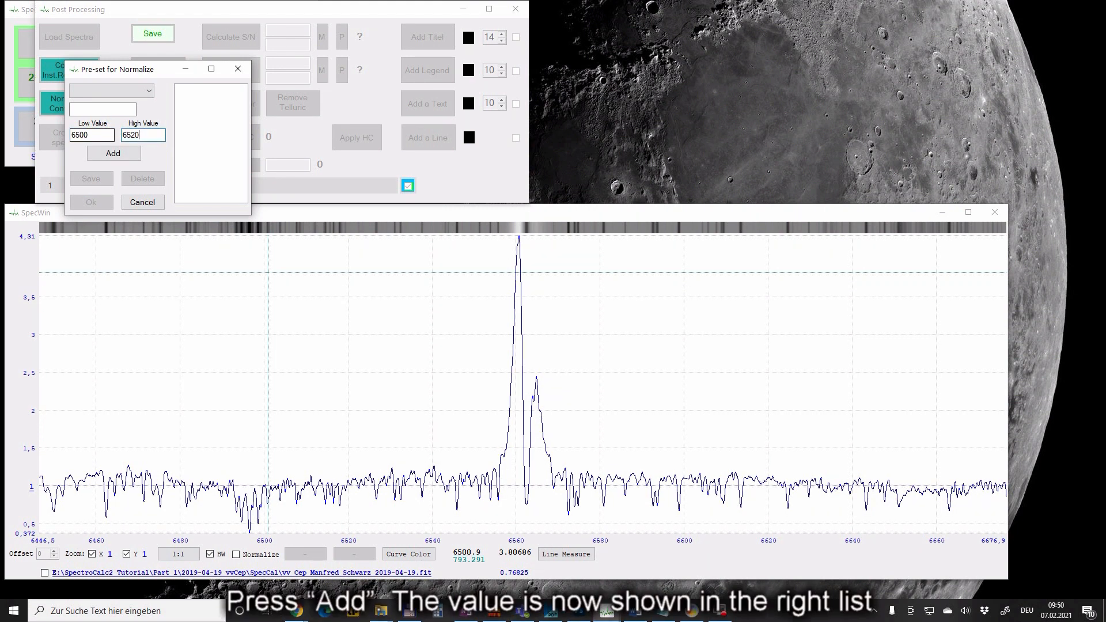
pyautogui.click(121, 153)
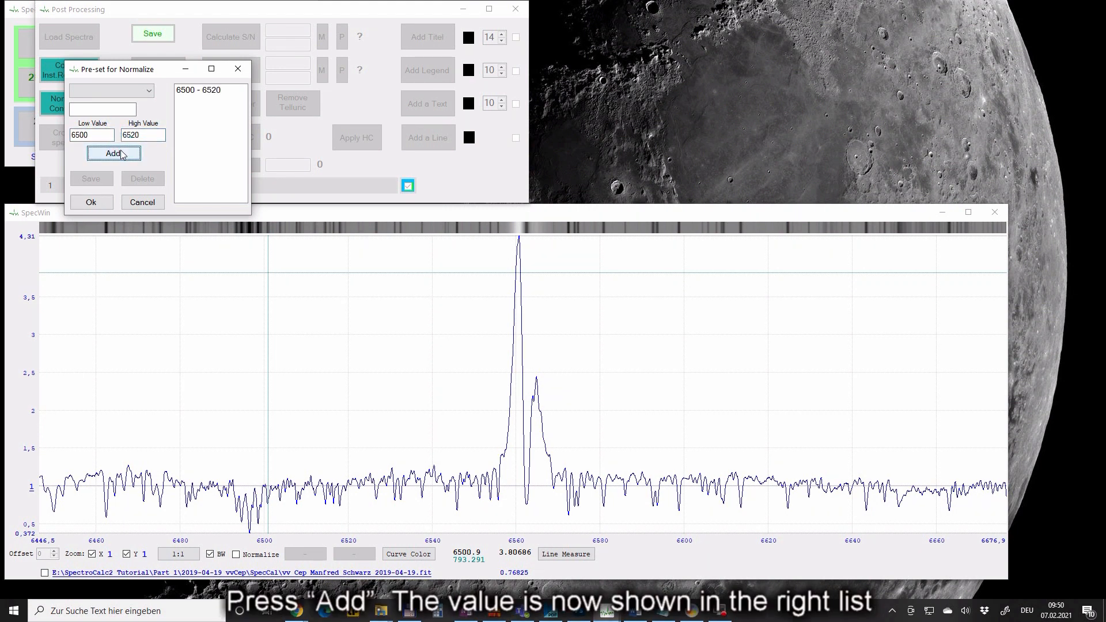
pyautogui.click(95, 205)
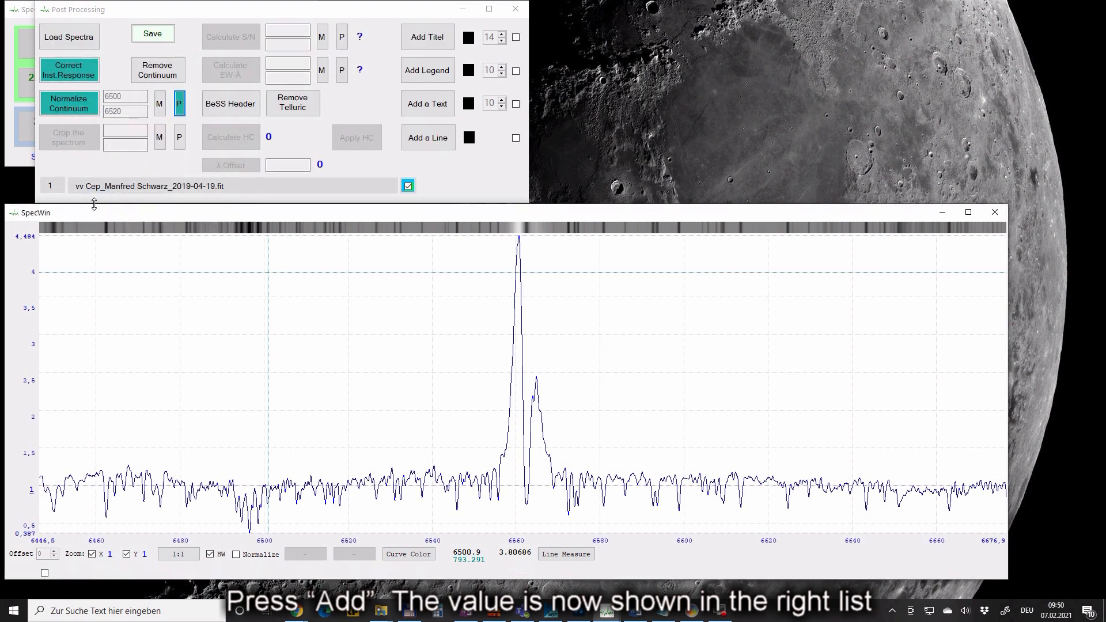
# Step: Define a normalization area from 6500 to 6510 and save it as a pre-set named vvCep Test
pyautogui.click(176, 104)
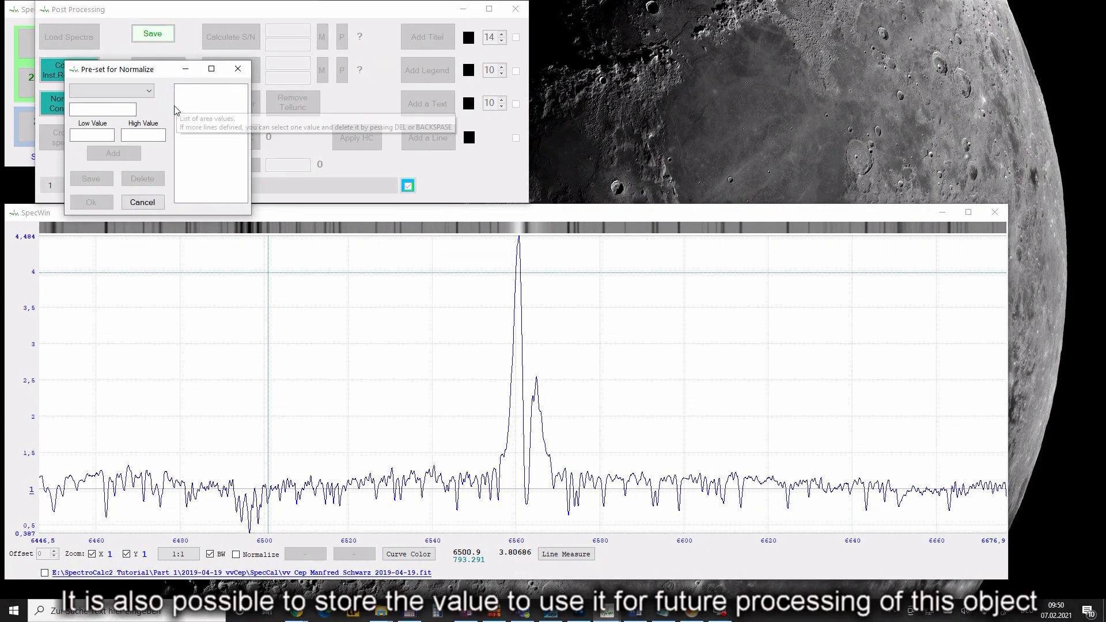
pyautogui.click(109, 134)
pyautogui.write('6500')
pyautogui.press('Tab')
pyautogui.write('6510')
pyautogui.click(113, 153)
pyautogui.click(115, 108)
pyautogui.write('vvCep Test')
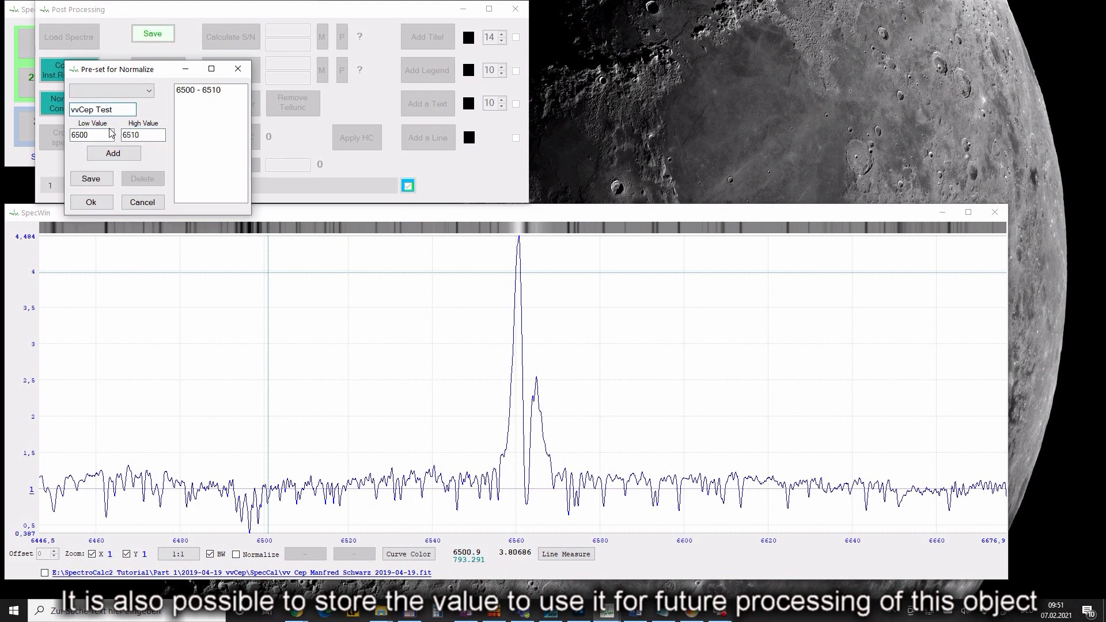
pyautogui.click(99, 179)
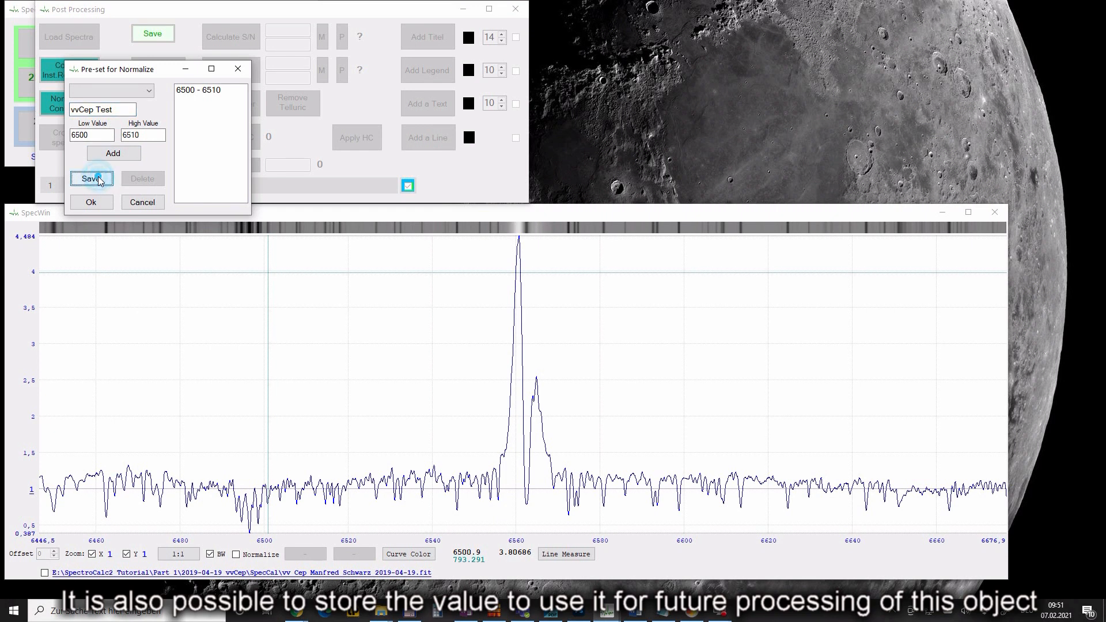
# Step: Load the stored normalization pre-set vv Cep and apply it to the spectrum
pyautogui.click(149, 91)
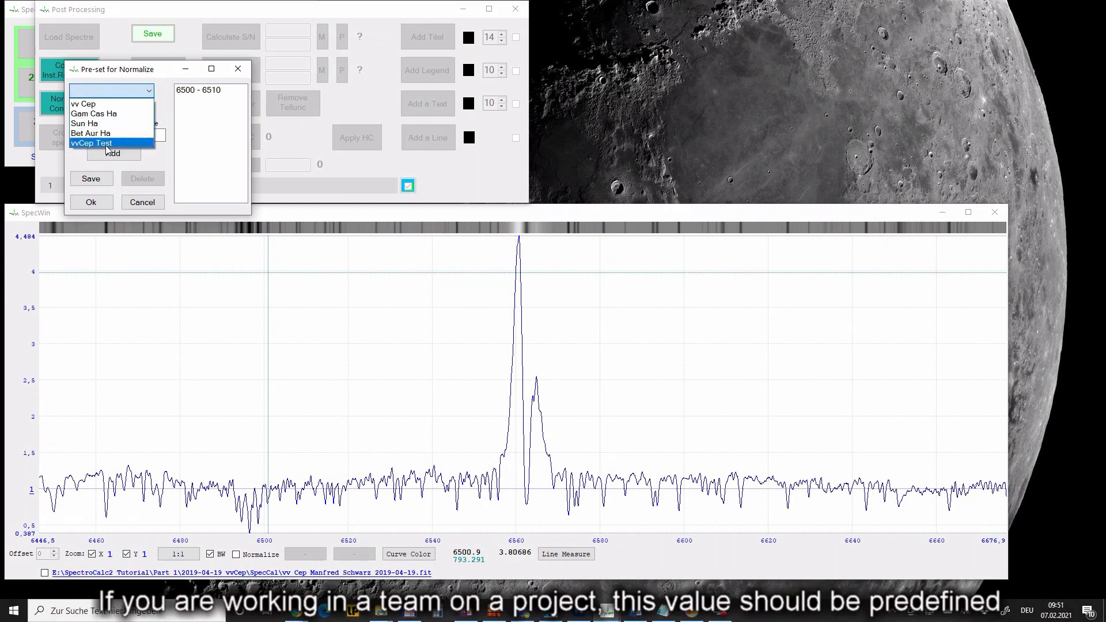
pyautogui.click(90, 106)
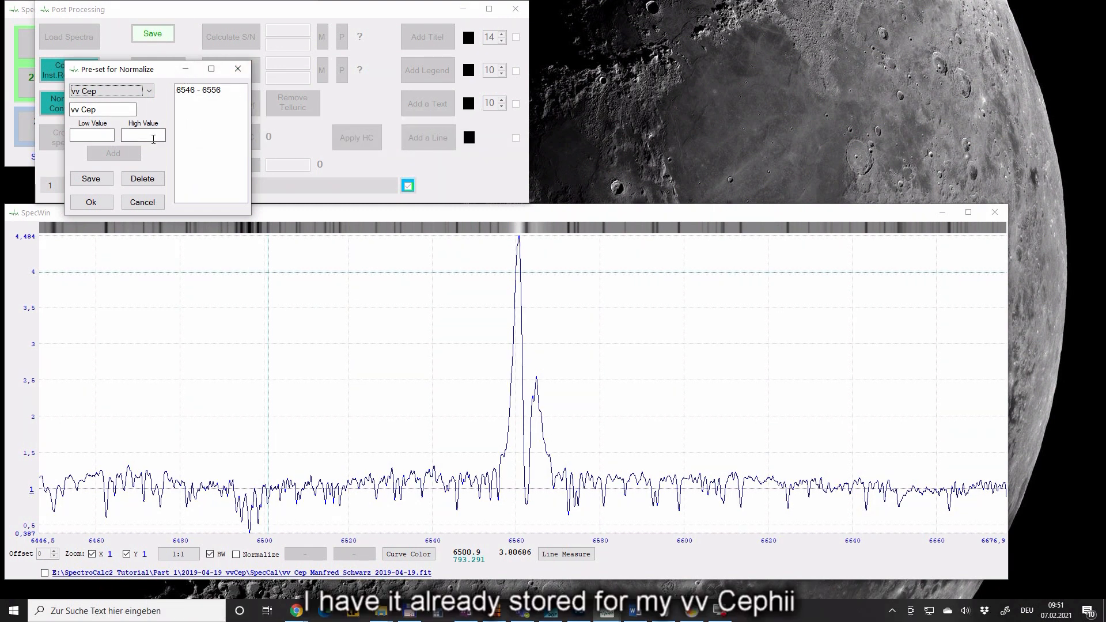
pyautogui.click(91, 202)
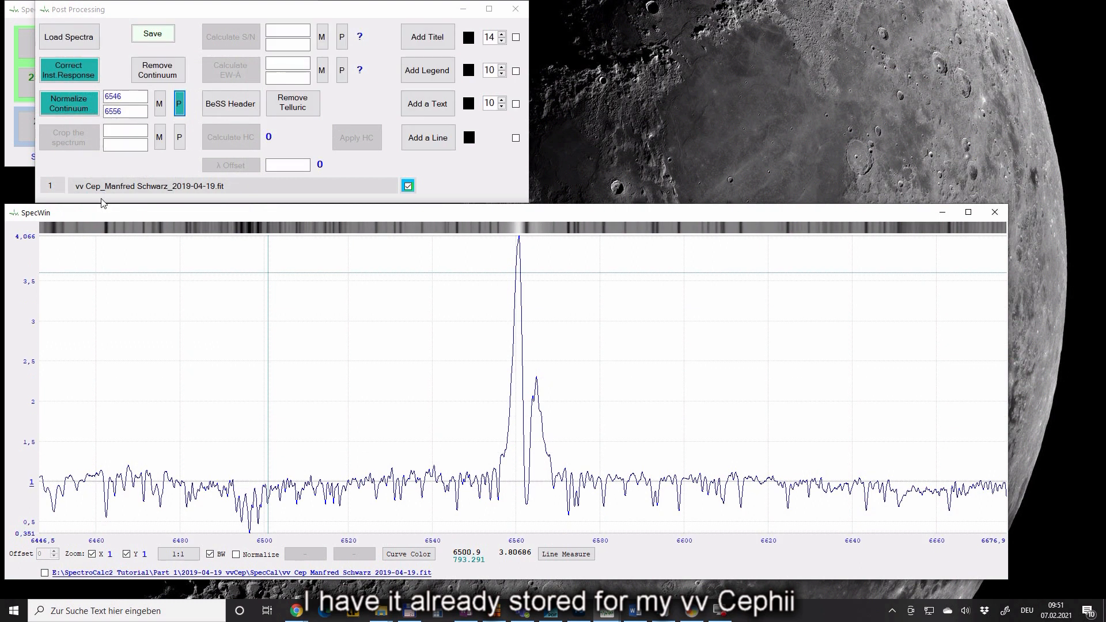
# Step: Add an area from 6500 to 6520 to a new set of normalization areas
pyautogui.click(179, 104)
pyautogui.click(92, 135)
pyautogui.write('6')
pyautogui.press('Tab')
pyautogui.write('6520')
pyautogui.click(113, 153)
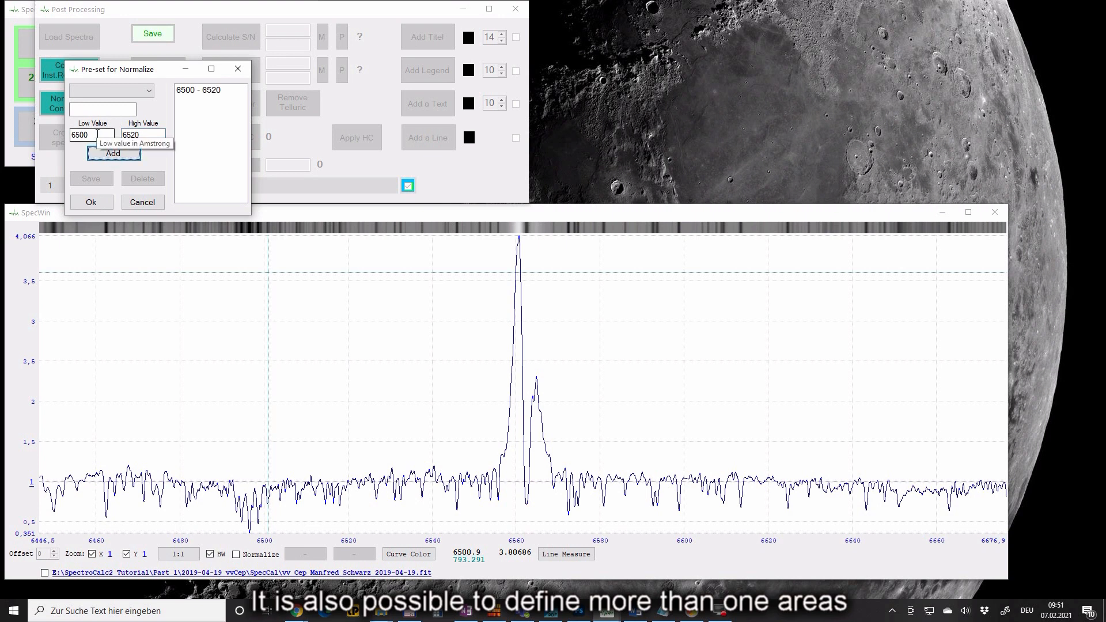
# Step: Add a second normalization area from 6600 to 6620 and normalize the continuum with both areas
pyautogui.click(79, 135)
pyautogui.press('BackSpace')
pyautogui.write('6')
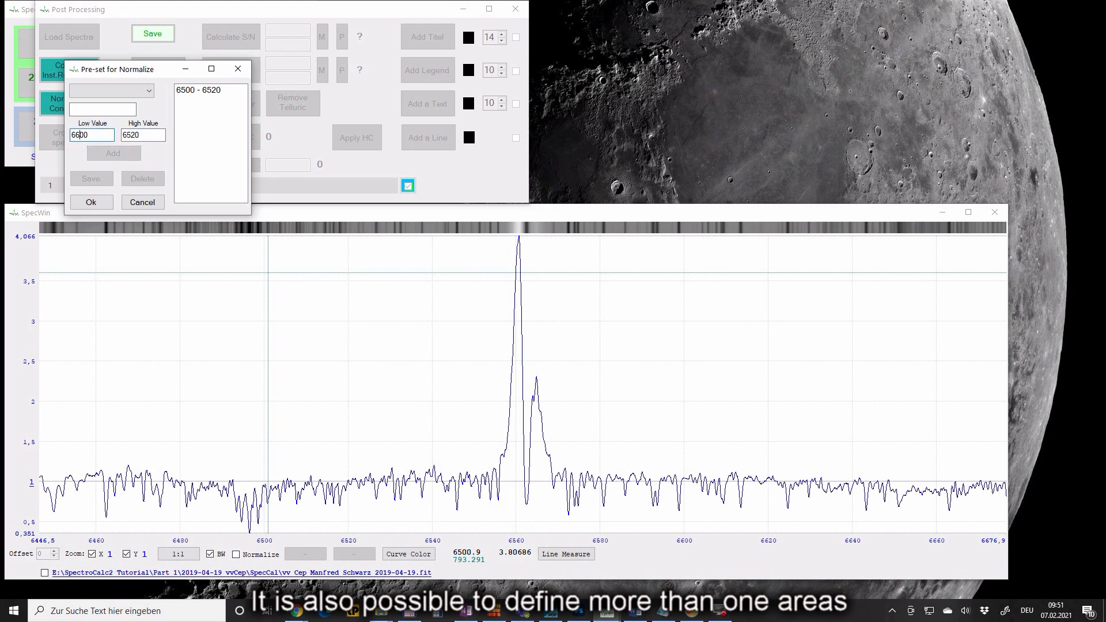
pyautogui.click(131, 135)
pyautogui.press('BackSpace')
pyautogui.write('6')
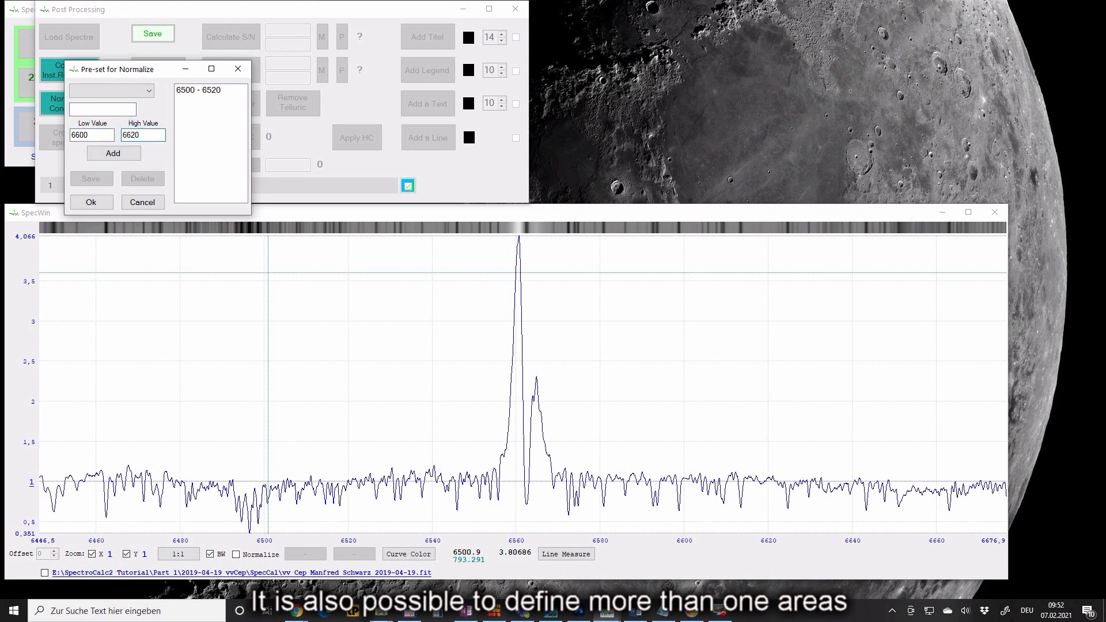
pyautogui.click(136, 152)
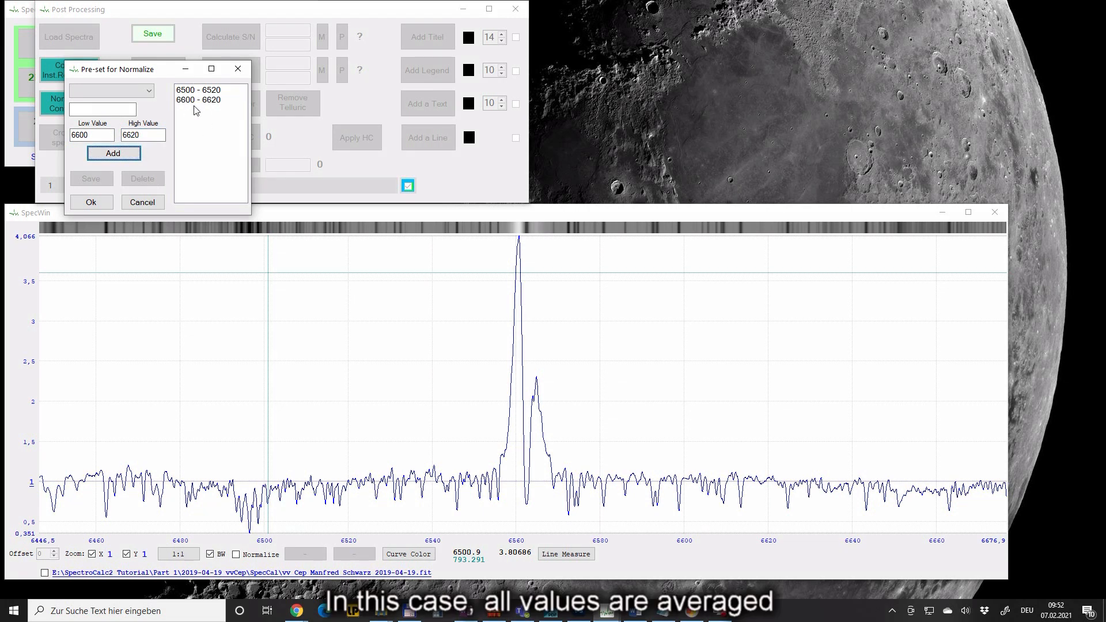
pyautogui.click(95, 203)
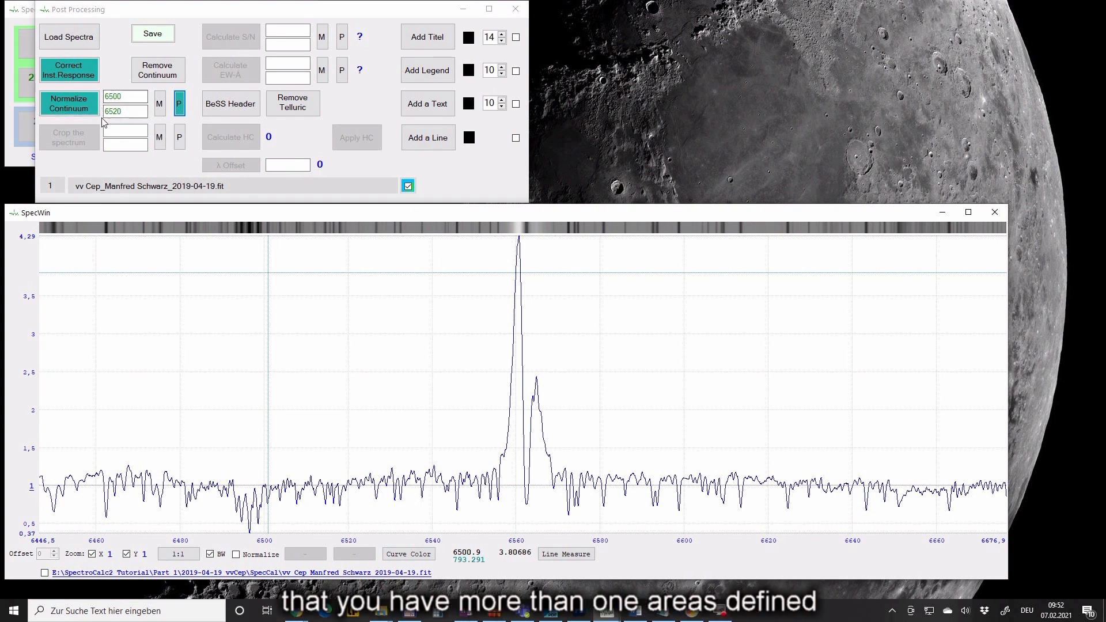
# Step: Switch the continuum normalization back to the stored vv Cep pre-set
pyautogui.click(134, 110)
pyautogui.click(182, 109)
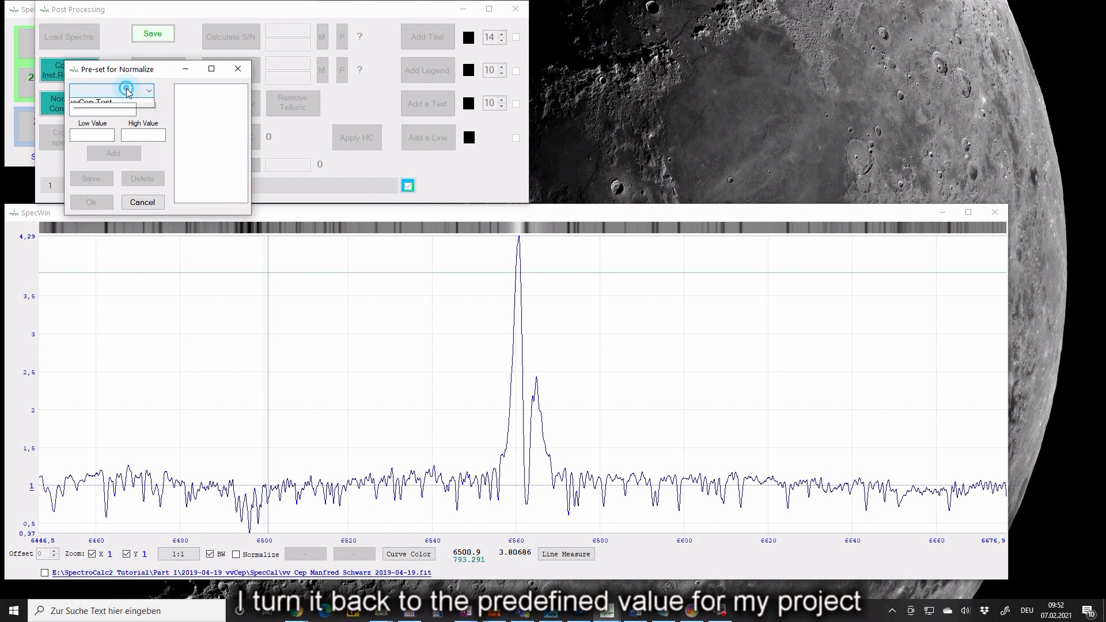
pyautogui.click(122, 90)
pyautogui.click(101, 105)
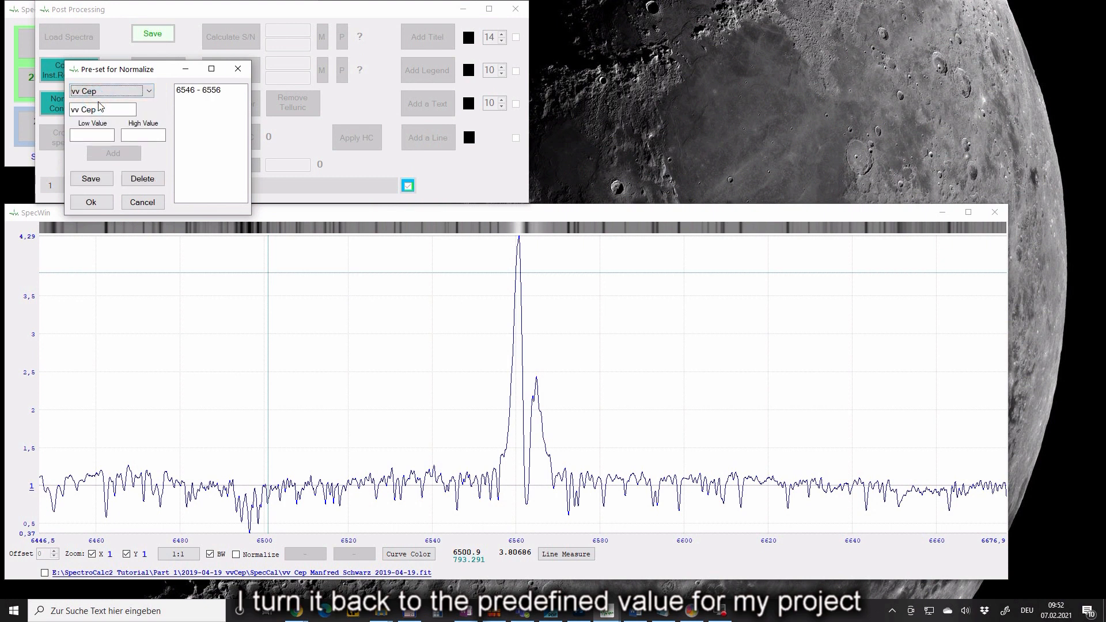
pyautogui.click(97, 203)
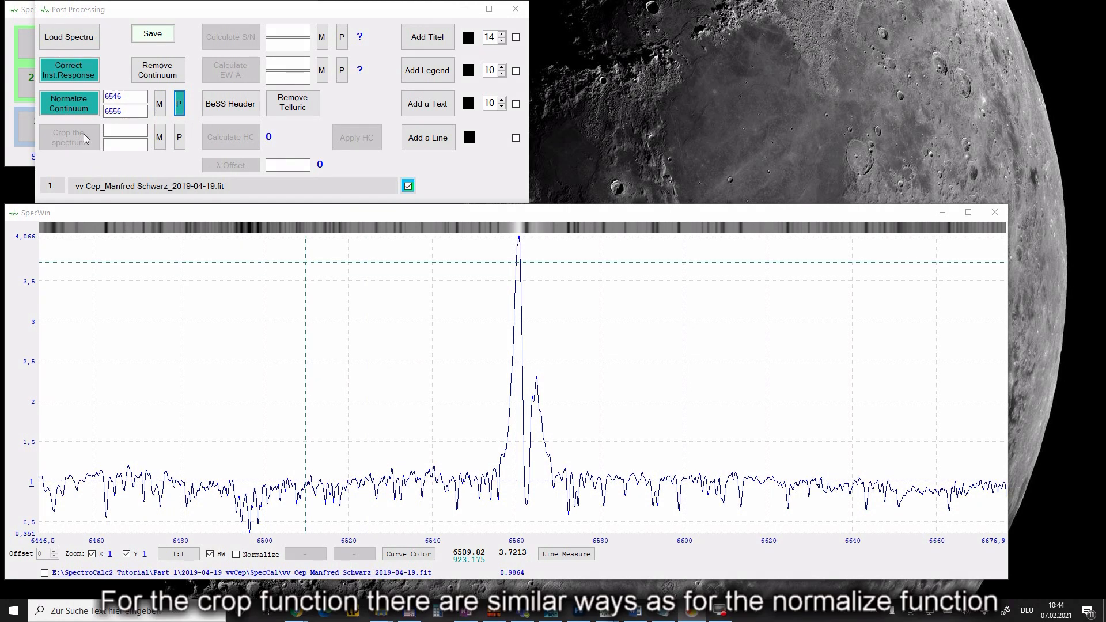
# Step: Crop the spectrum to the wavelength range from 6460 to 6660
pyautogui.click(115, 130)
pyautogui.write('6460')
pyautogui.click(118, 144)
pyautogui.write('6660')
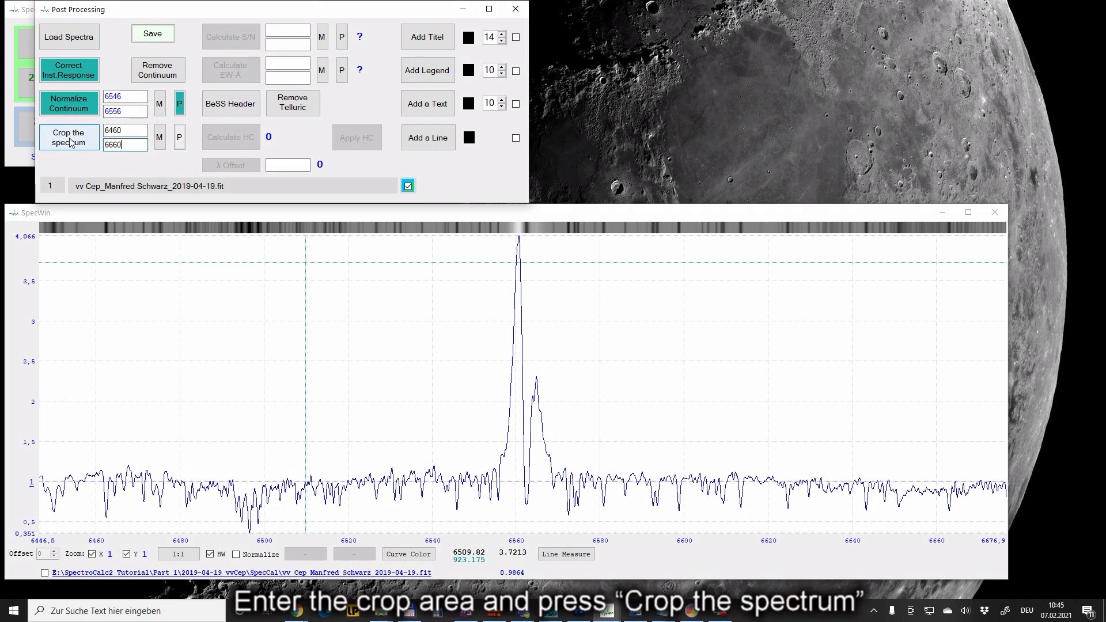
pyautogui.click(69, 142)
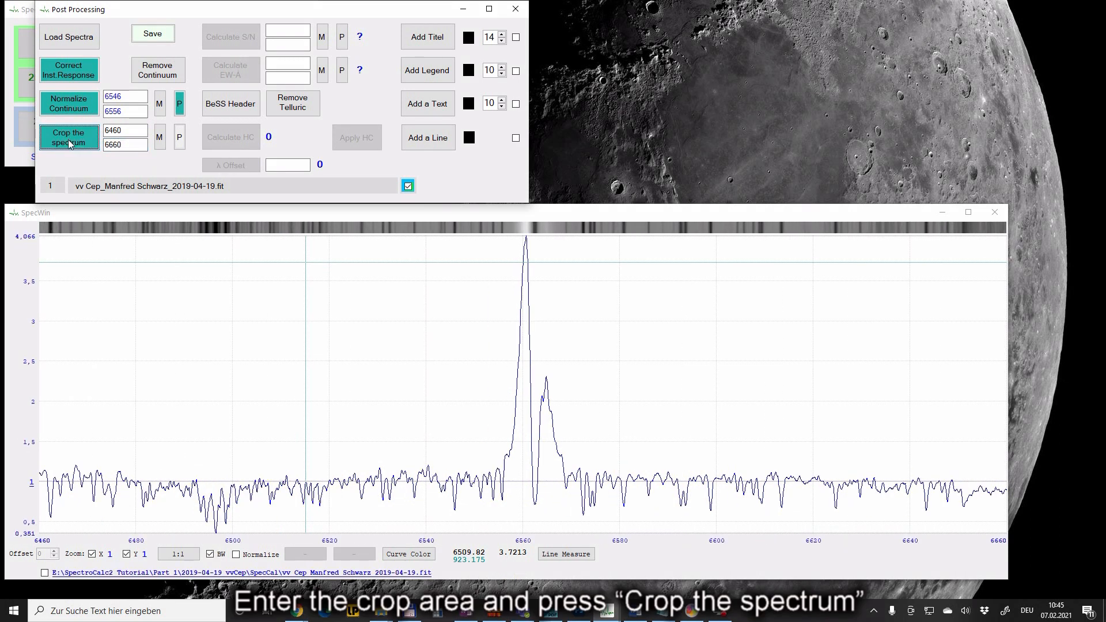
# Step: Crop the spectrum to a range picked directly in the plot, from about 6468 to about 6651
pyautogui.click(161, 140)
pyautogui.click(76, 461)
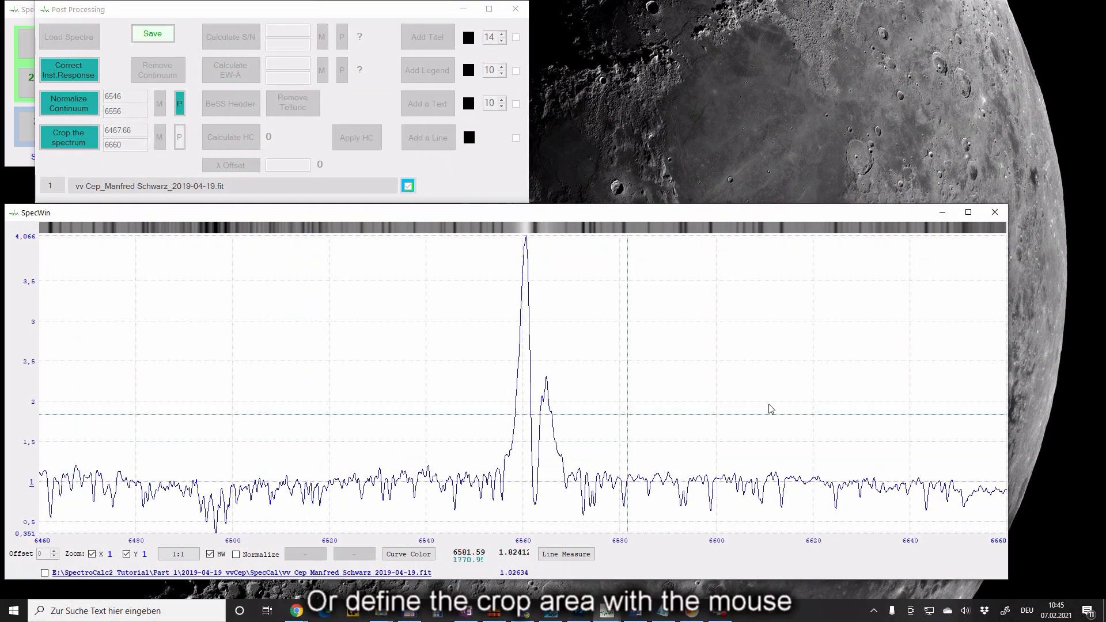
pyautogui.click(966, 456)
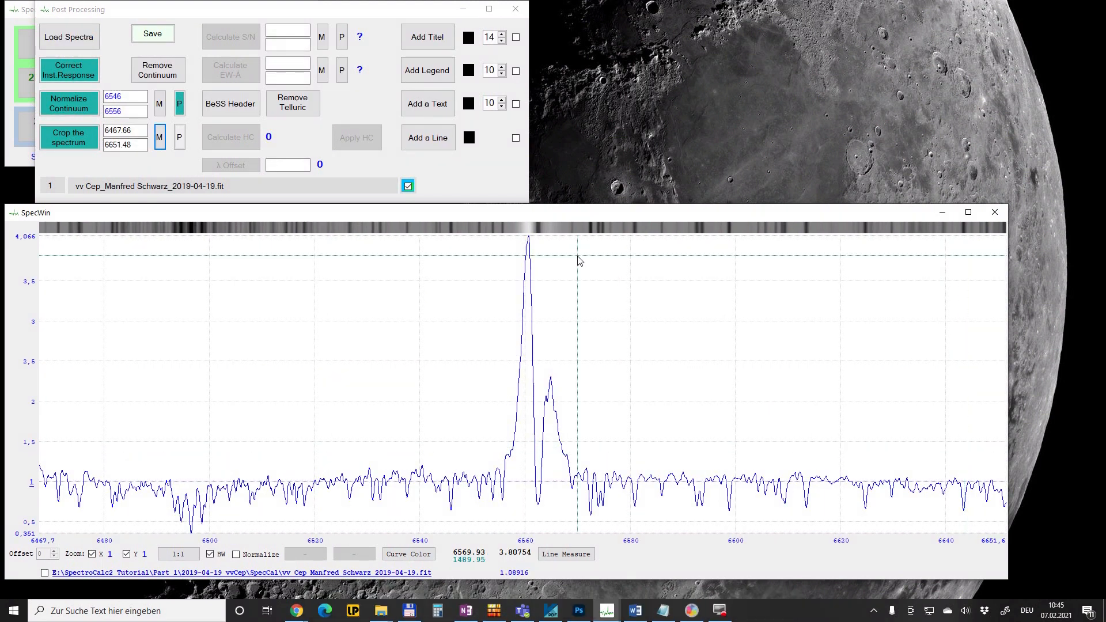
# Step: Define a crop area from 6480 to 6640 in the parameter editor and apply it to the spectrum
pyautogui.click(180, 137)
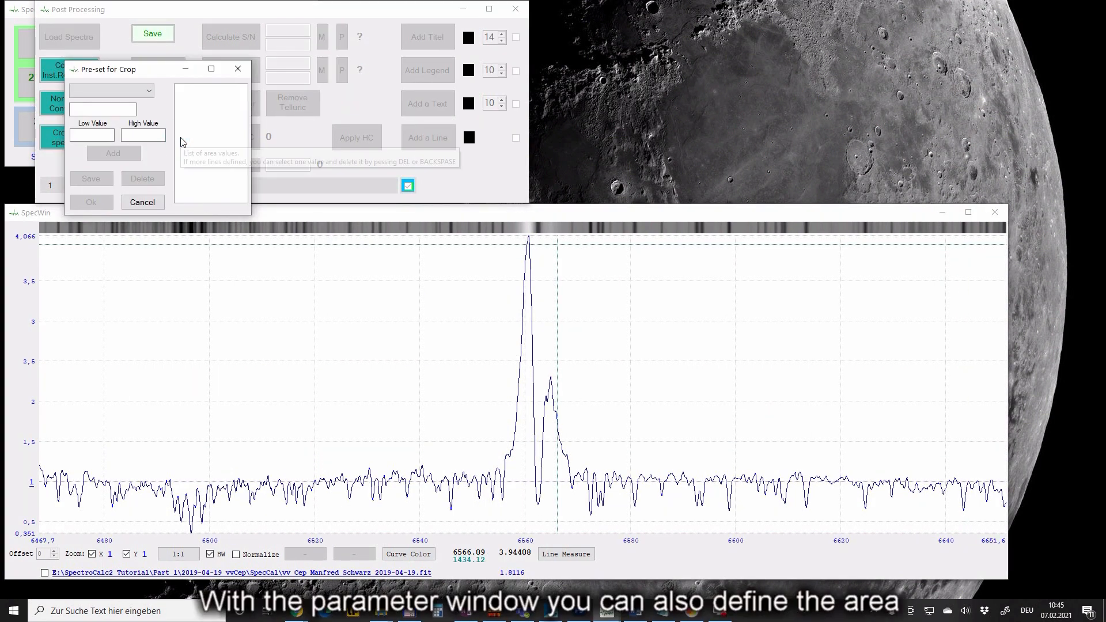
pyautogui.click(95, 135)
pyautogui.write('6480')
pyautogui.press('Tab')
pyautogui.write('6640')
pyautogui.click(113, 153)
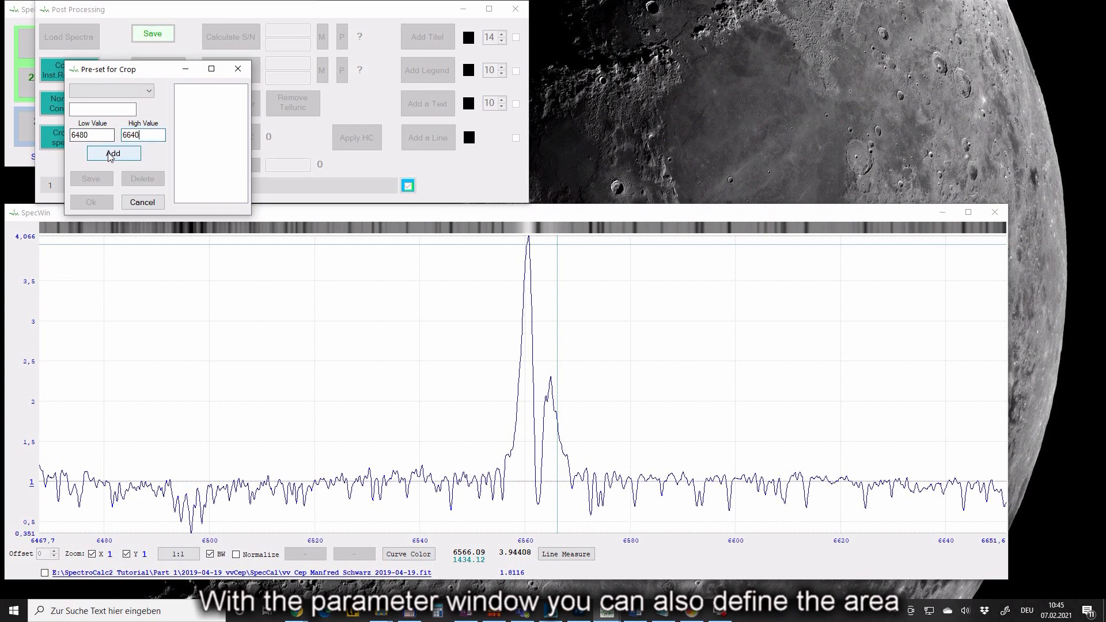
pyautogui.click(92, 201)
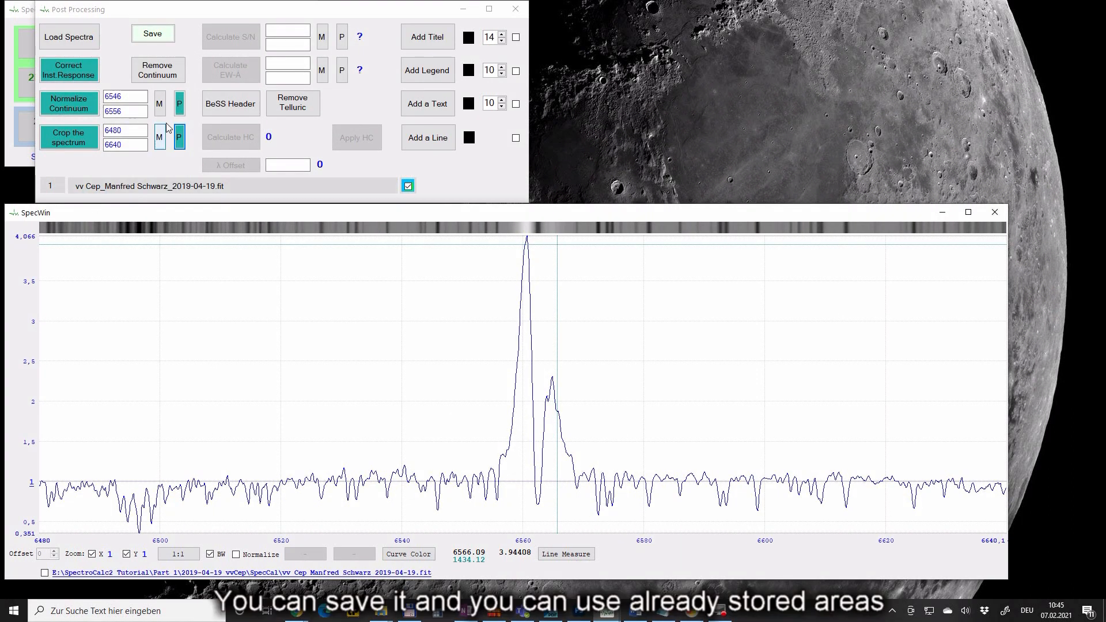
# Step: Crop the spectrum with the stored crop pre-set vvCep Ha 2400
pyautogui.click(179, 136)
pyautogui.click(148, 90)
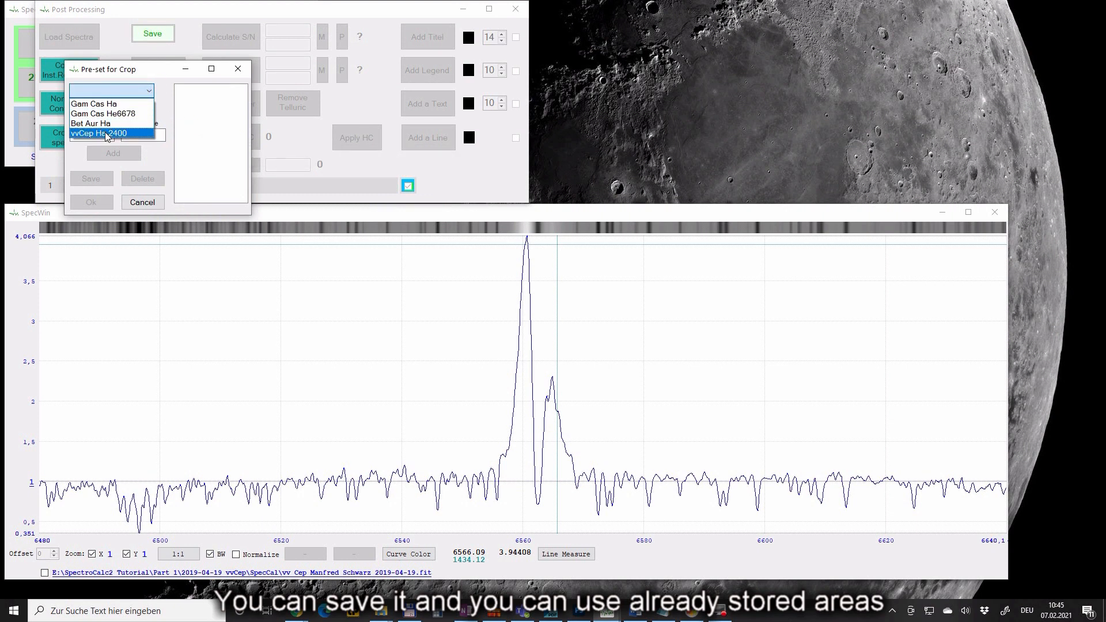
pyautogui.click(106, 134)
pyautogui.click(104, 201)
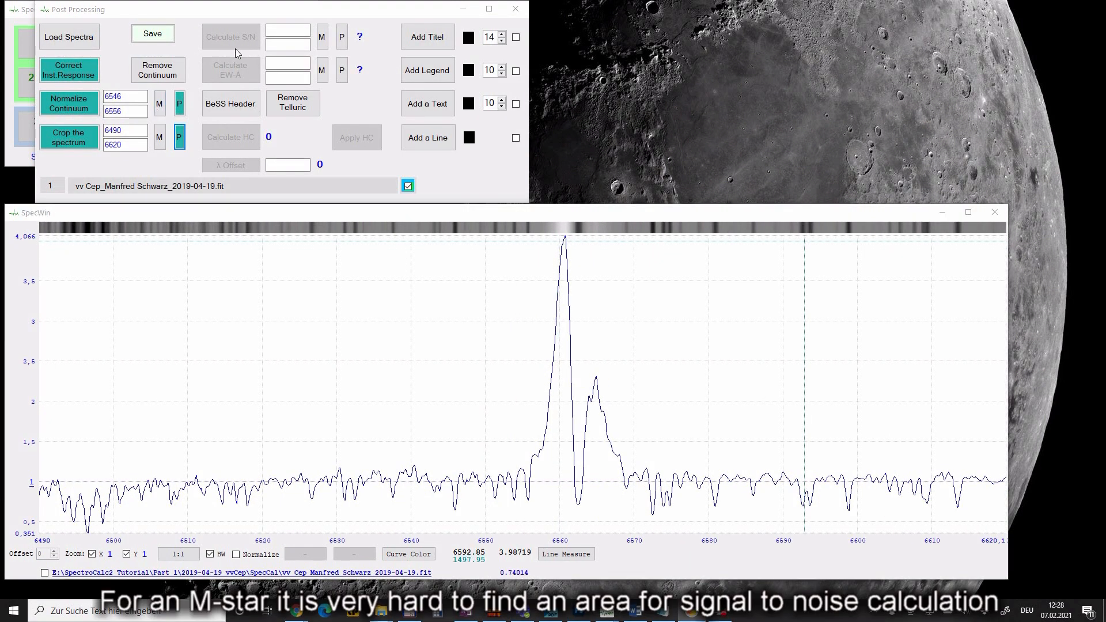
# Step: Add an area from 6520 to 6522 for the signal-to-noise calculation in its parameter editor
pyautogui.click(284, 31)
pyautogui.click(284, 43)
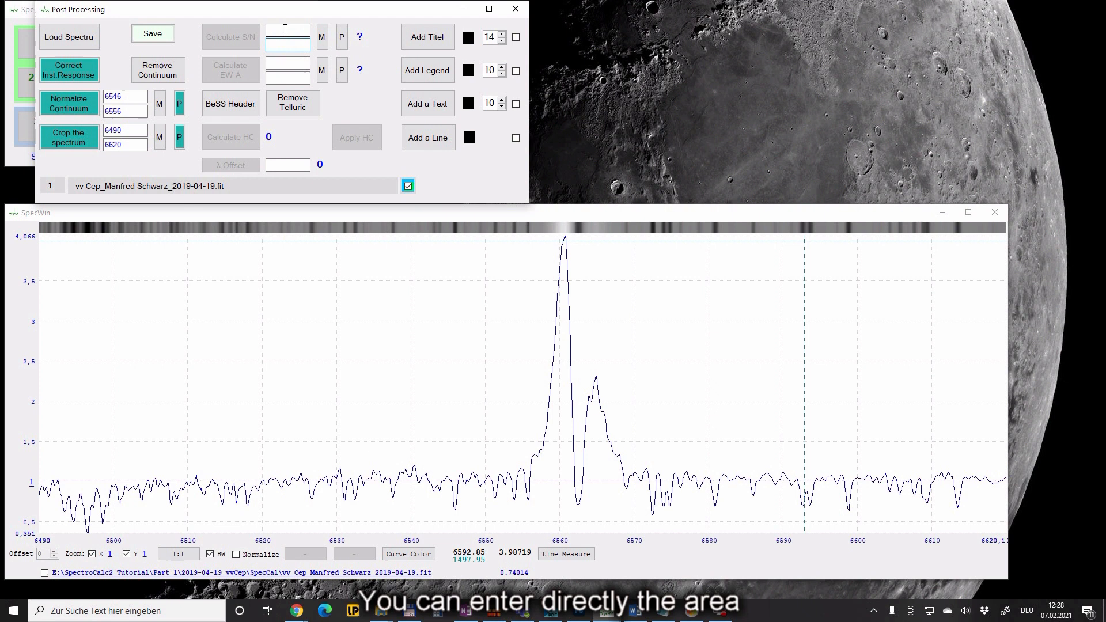
pyautogui.click(341, 37)
pyautogui.click(92, 135)
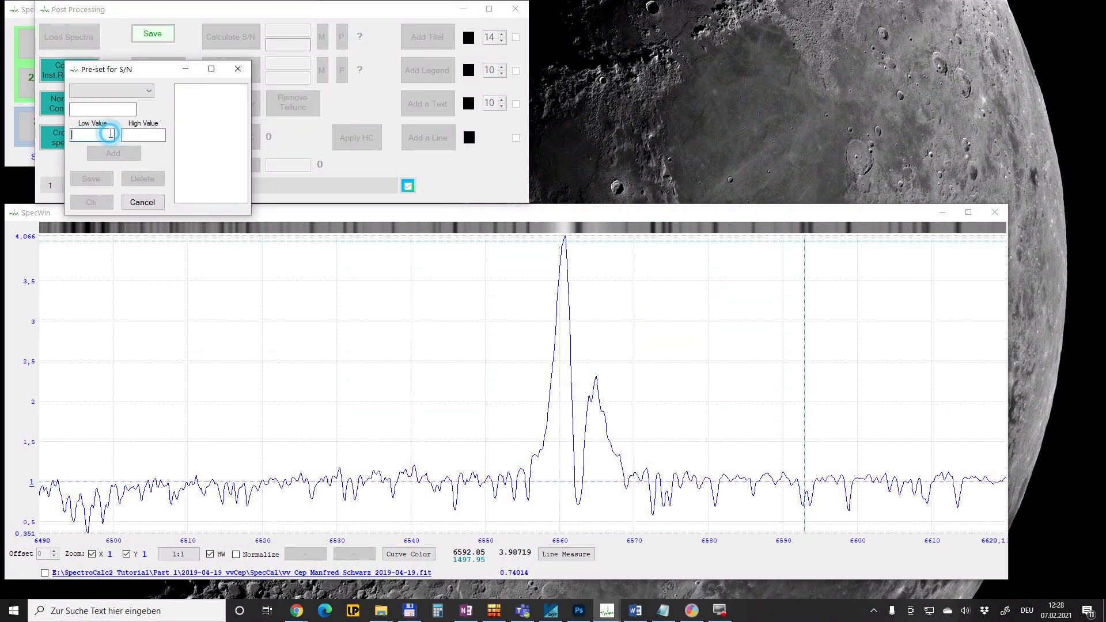
pyautogui.write('6520')
pyautogui.press('Tab')
pyautogui.write('6522')
pyautogui.click(113, 154)
# Step: Add a second signal-to-noise area from 6585 to 6586 and calculate the S/N with both areas
pyautogui.moveTo(99, 134); pyautogui.dragTo(77, 132)
pyautogui.write('85')
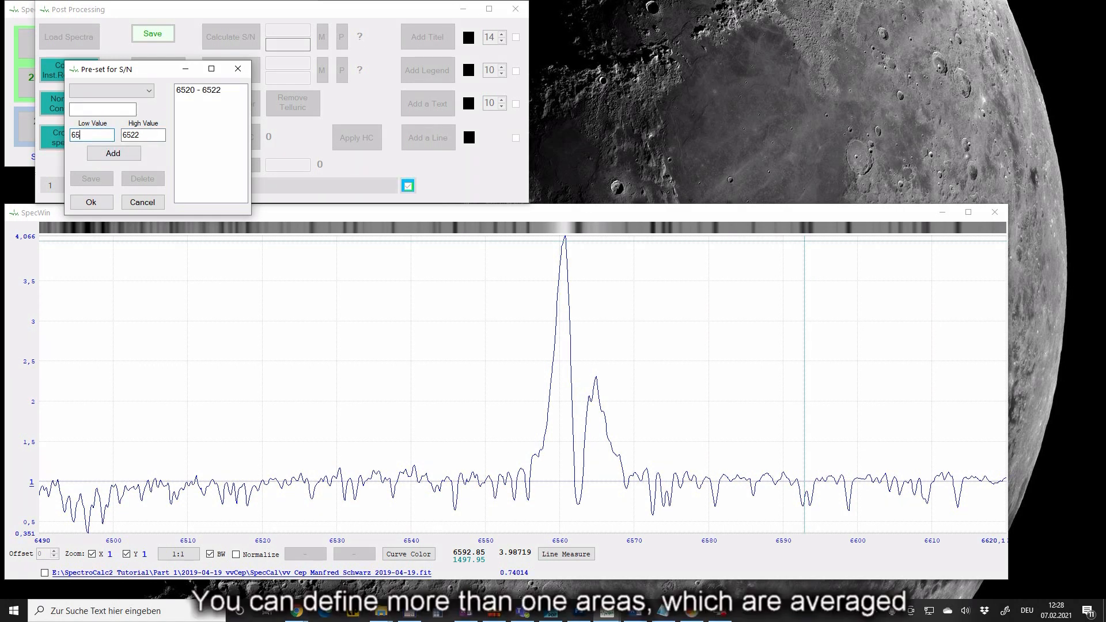
pyautogui.click(140, 134)
pyautogui.press('BackSpace')
pyautogui.press('BackSpace')
pyautogui.write('86')
pyautogui.click(131, 156)
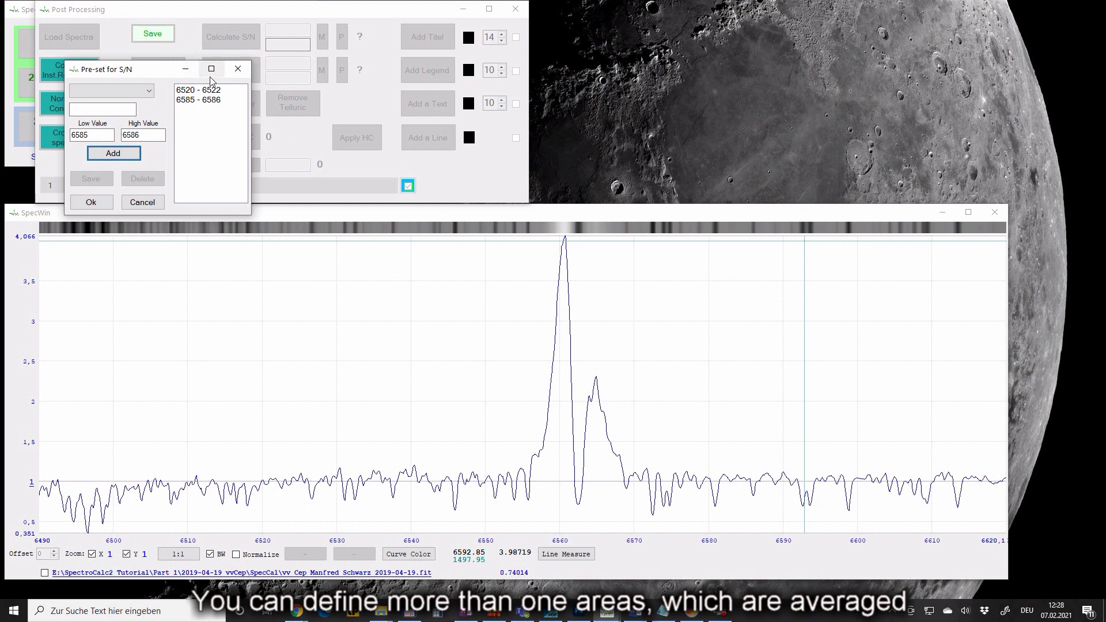
pyautogui.click(91, 202)
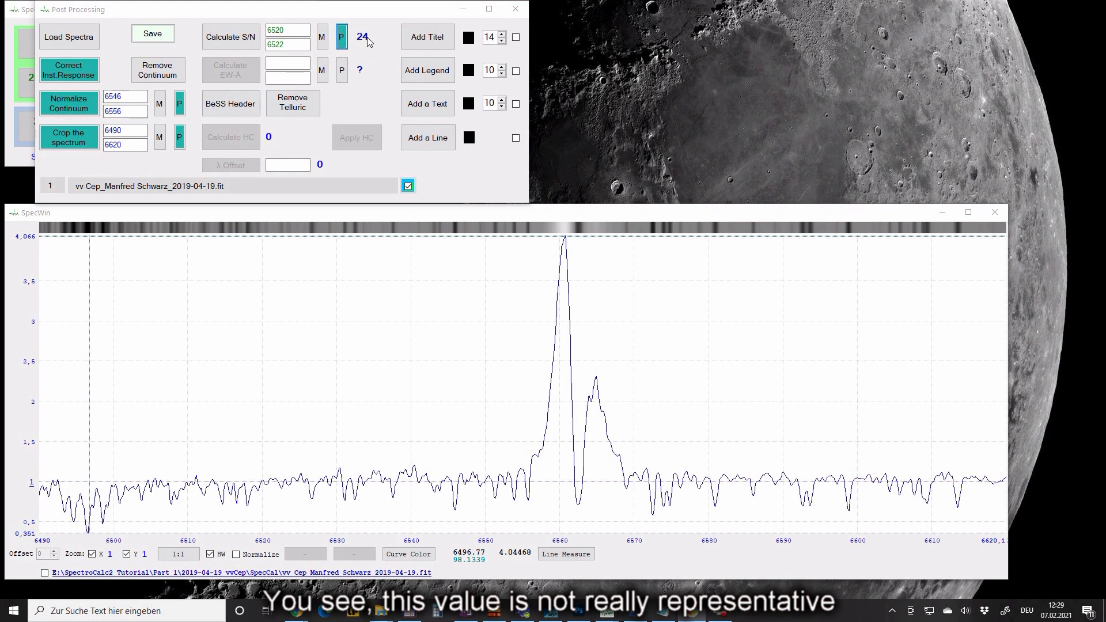
# Step: Calculate the S/N from a manually marked flat continuum area, 6599.96 to 6601.31, and restore the full spectrum view
pyautogui.click(322, 41)
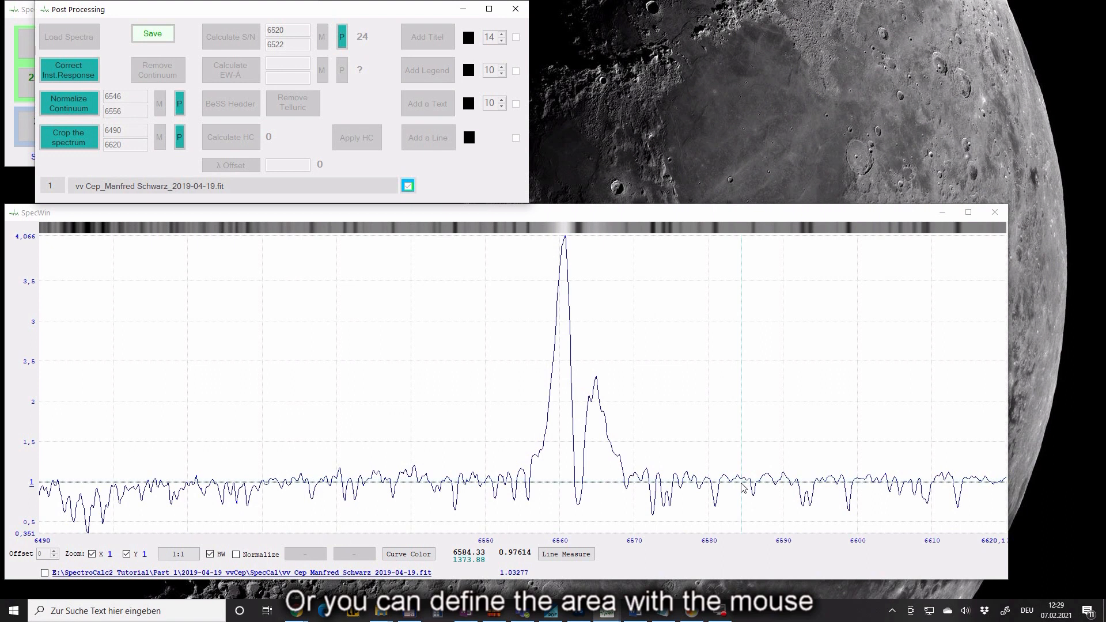
pyautogui.scroll(1, 742, 486)
pyautogui.scroll(1, 714, 423)
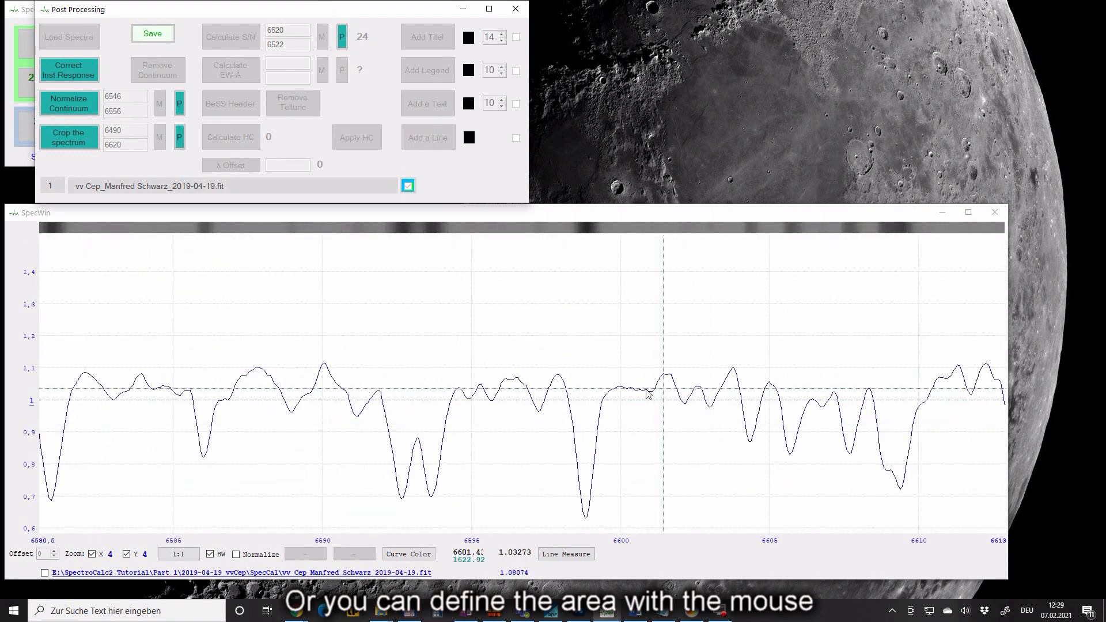
pyautogui.moveTo(620, 396); pyautogui.dragTo(660, 394)
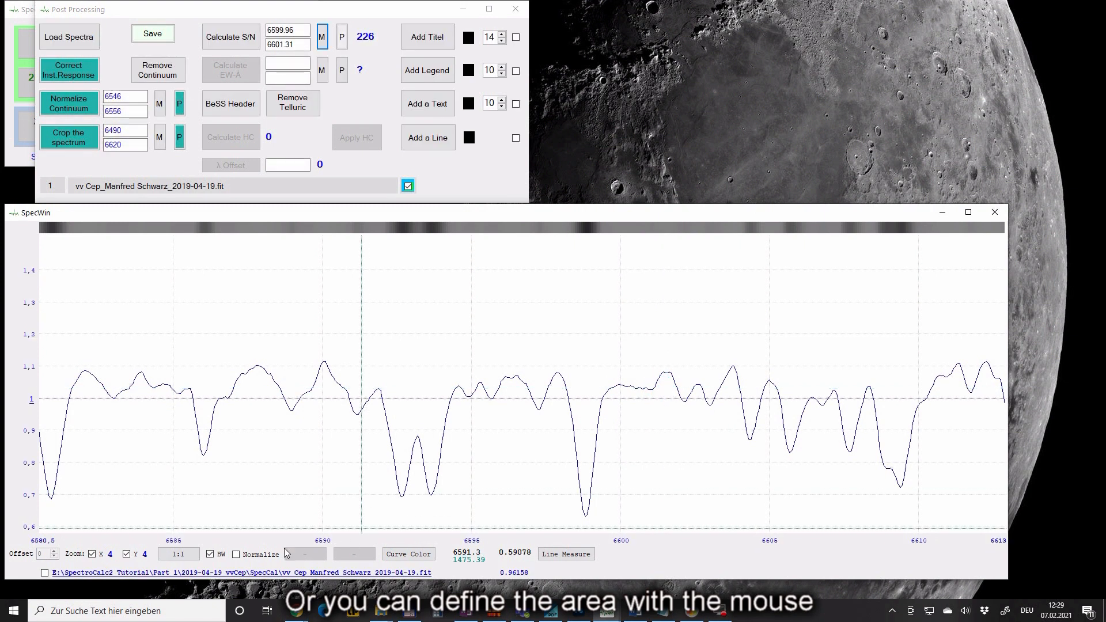
pyautogui.click(193, 549)
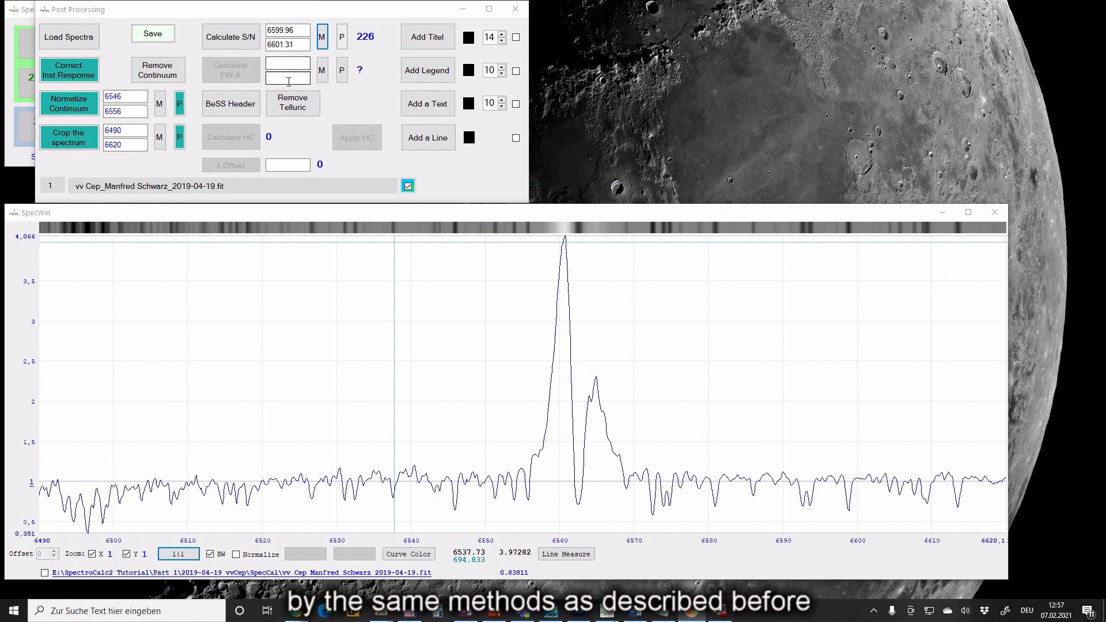
# Step: Calculate the equivalent width with the stored pre-set vv Cep, covering 6550 to 6575
pyautogui.click(342, 69)
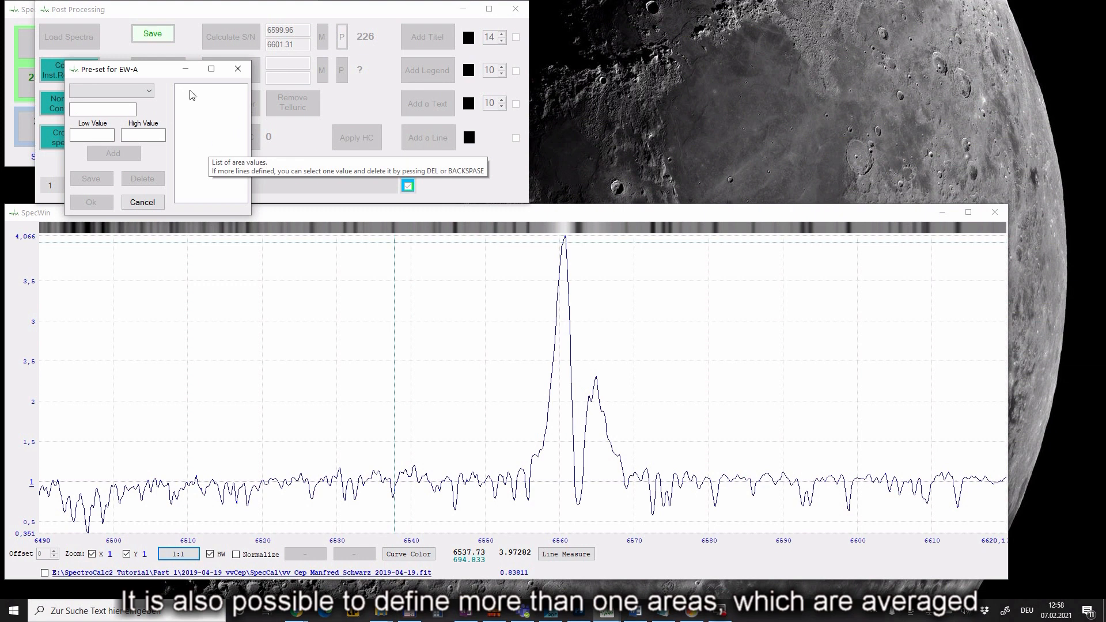
pyautogui.click(148, 92)
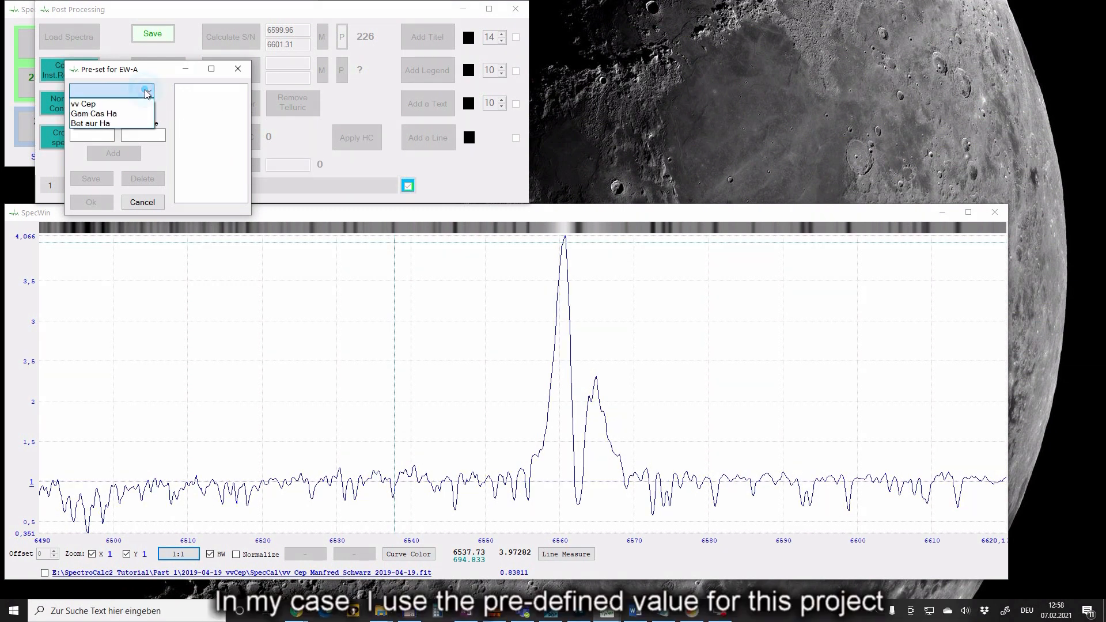
pyautogui.click(94, 106)
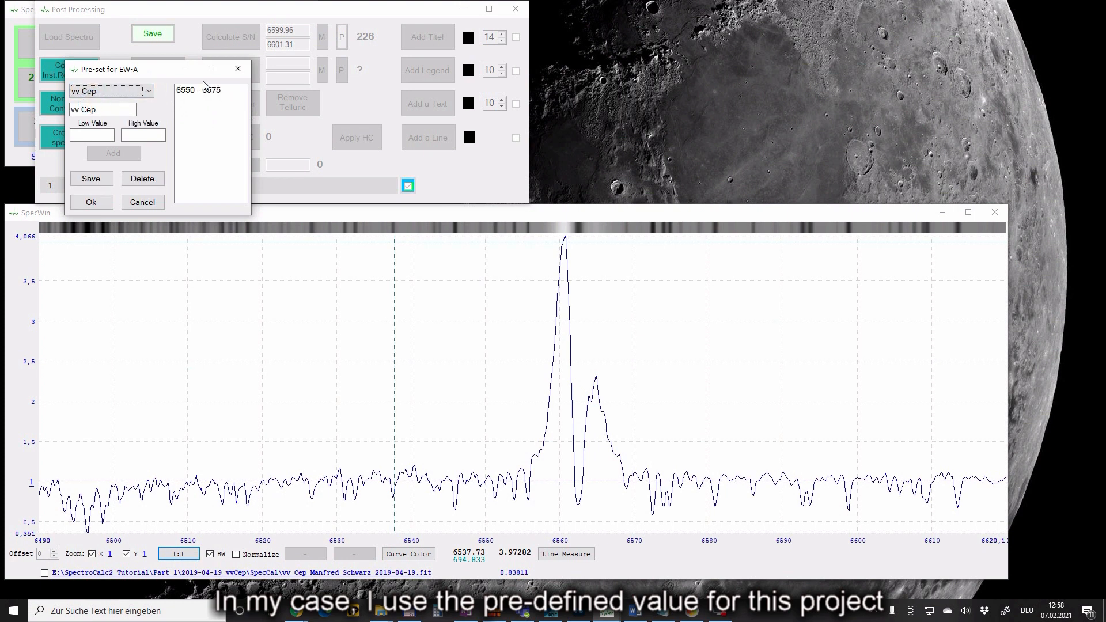
pyautogui.click(108, 206)
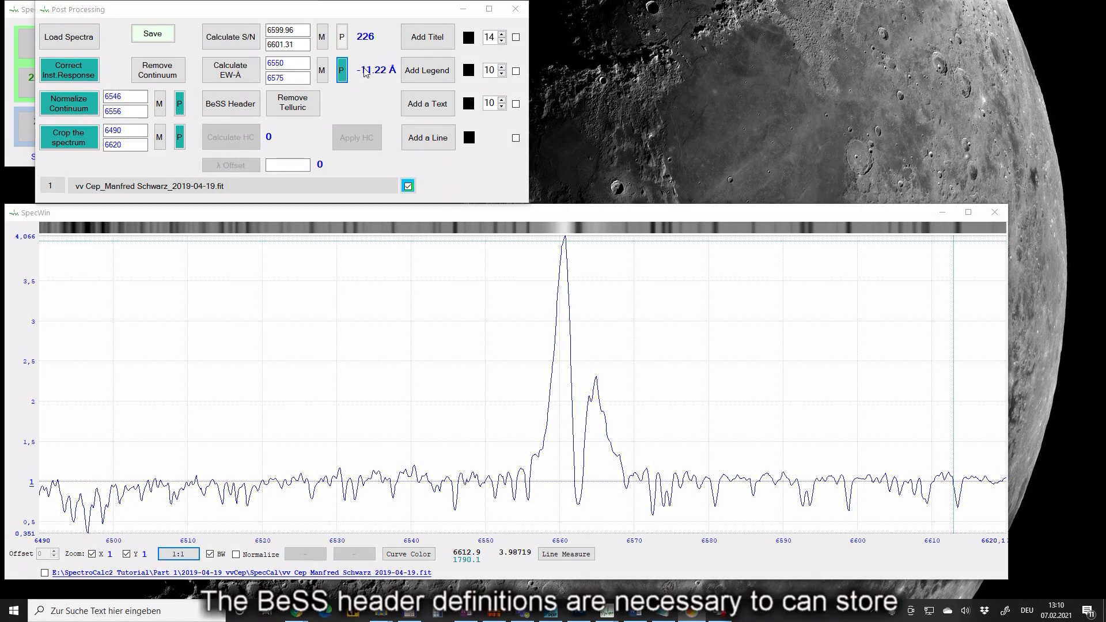
# Step: Fill in the BeSS header's object data for vv Cep from Simbad, retrying the download, and load the stored vv Cep object preset
pyautogui.click(232, 104)
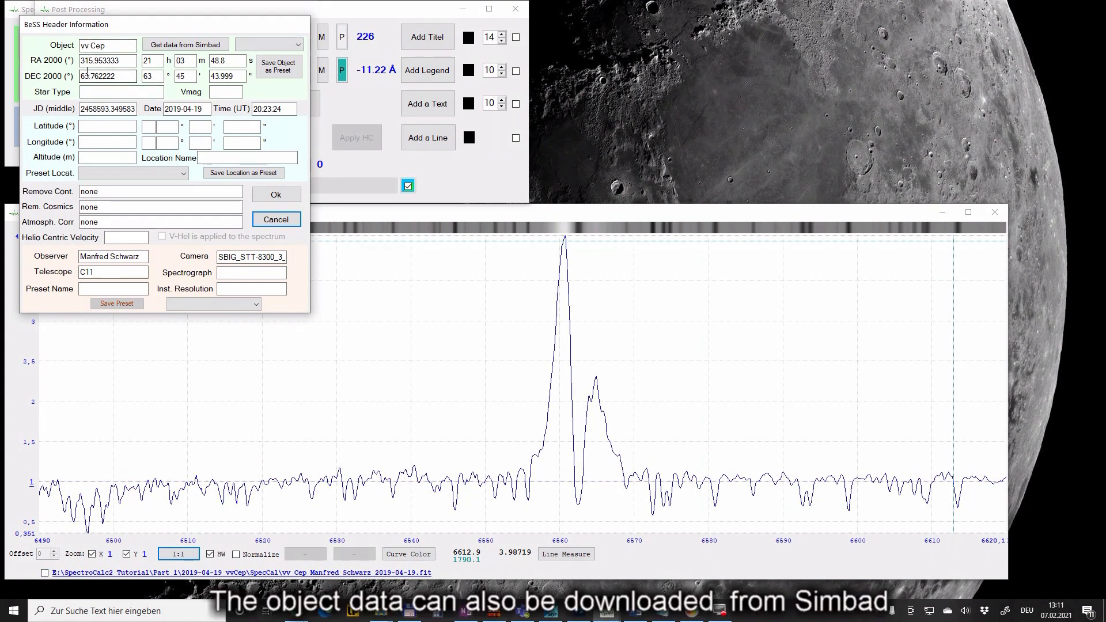
pyautogui.click(177, 48)
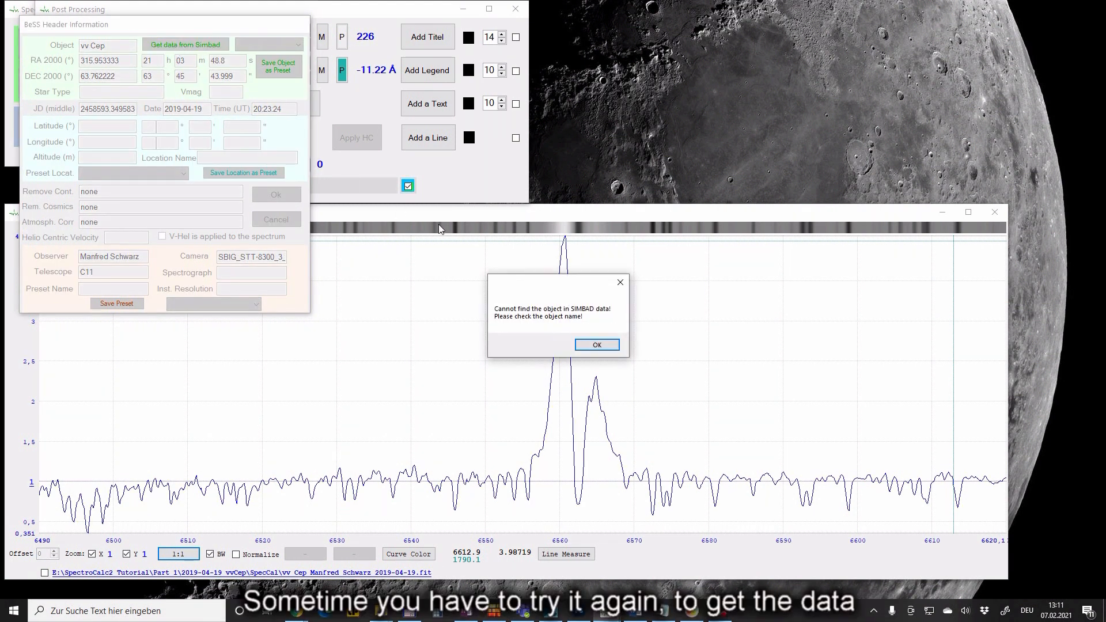
pyautogui.click(593, 344)
pyautogui.click(189, 49)
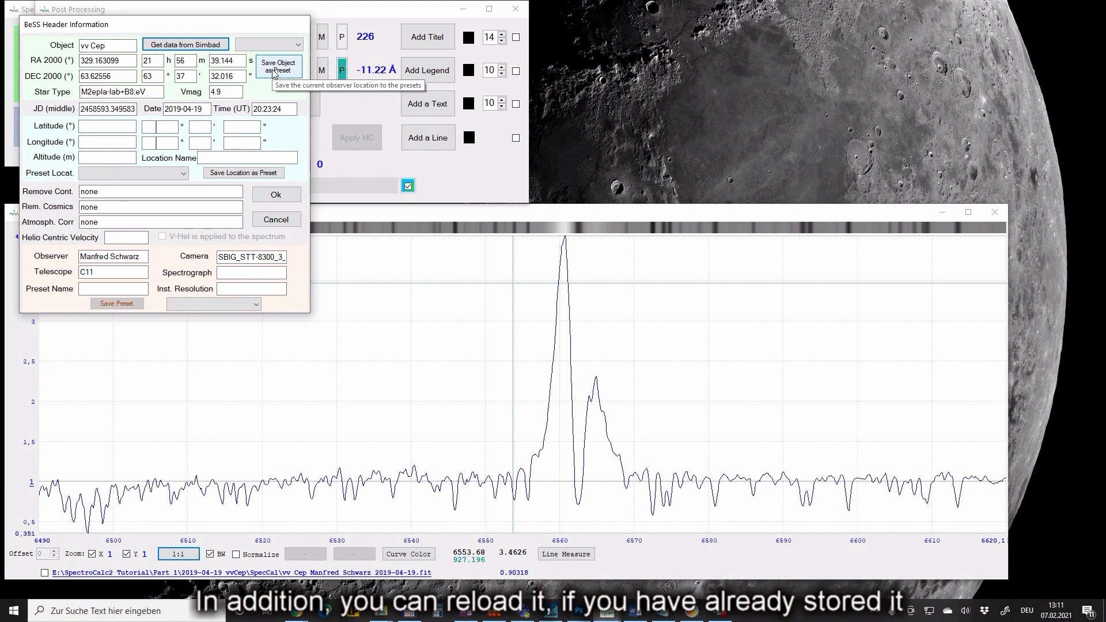
pyautogui.click(262, 46)
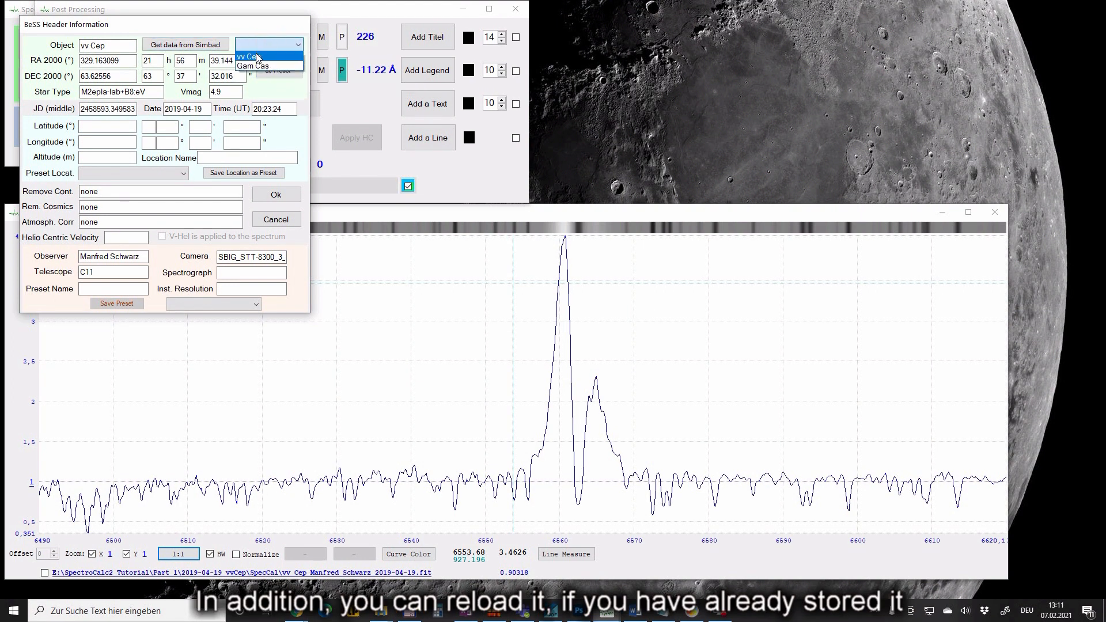
pyautogui.click(256, 57)
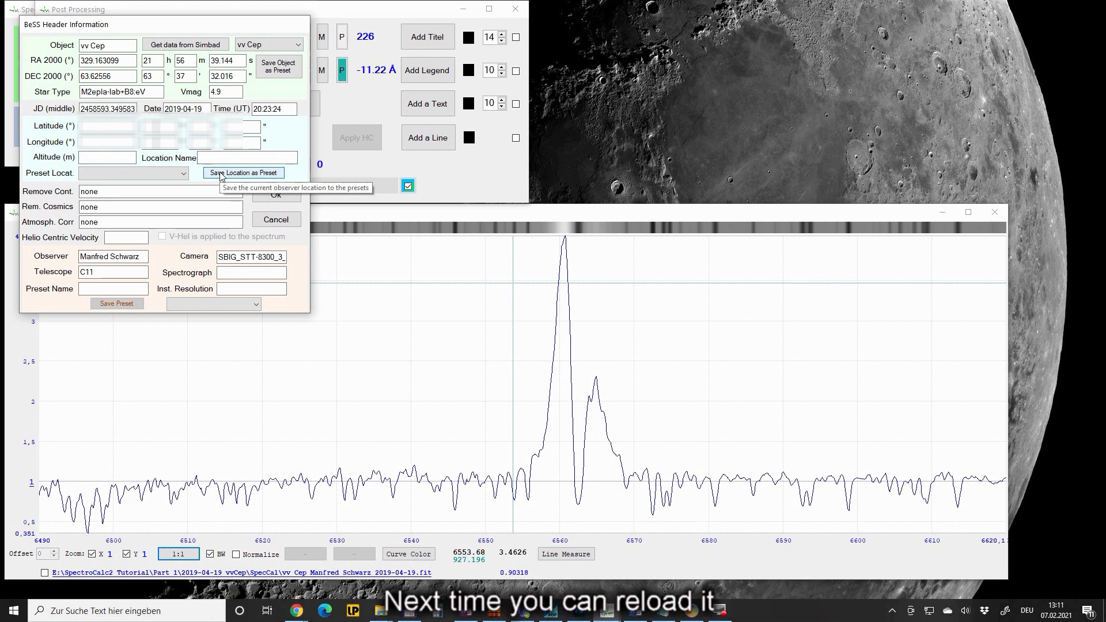
# Step: Load the location preset Wiesmath and the equipment preset C11 Lhires24 8300 into the BeSS header and accept it
pyautogui.click(184, 174)
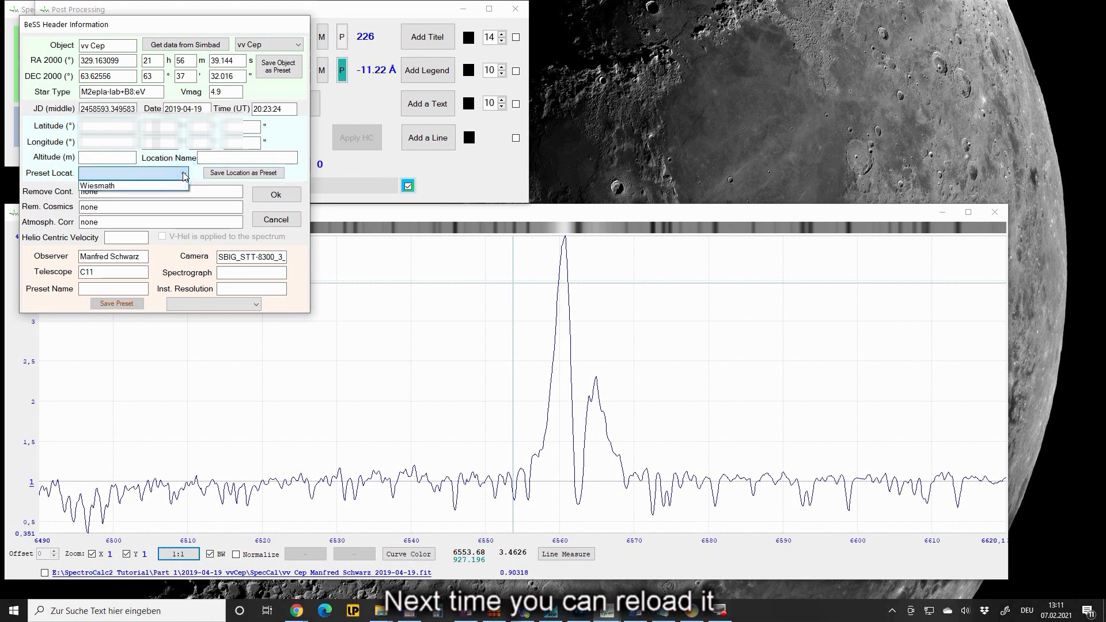
pyautogui.click(139, 186)
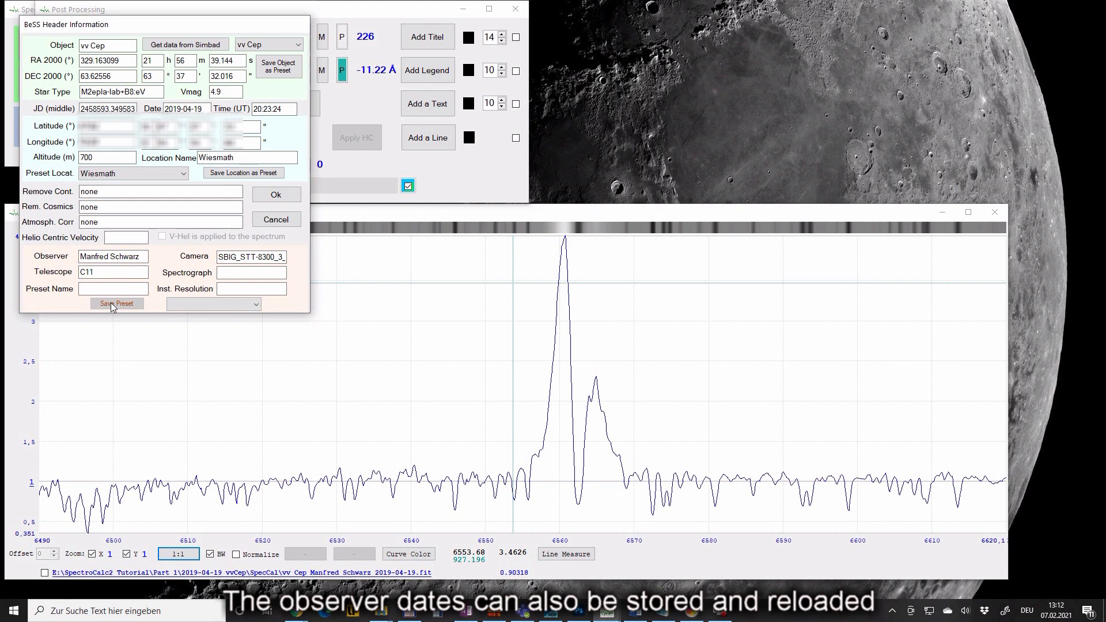
pyautogui.click(241, 304)
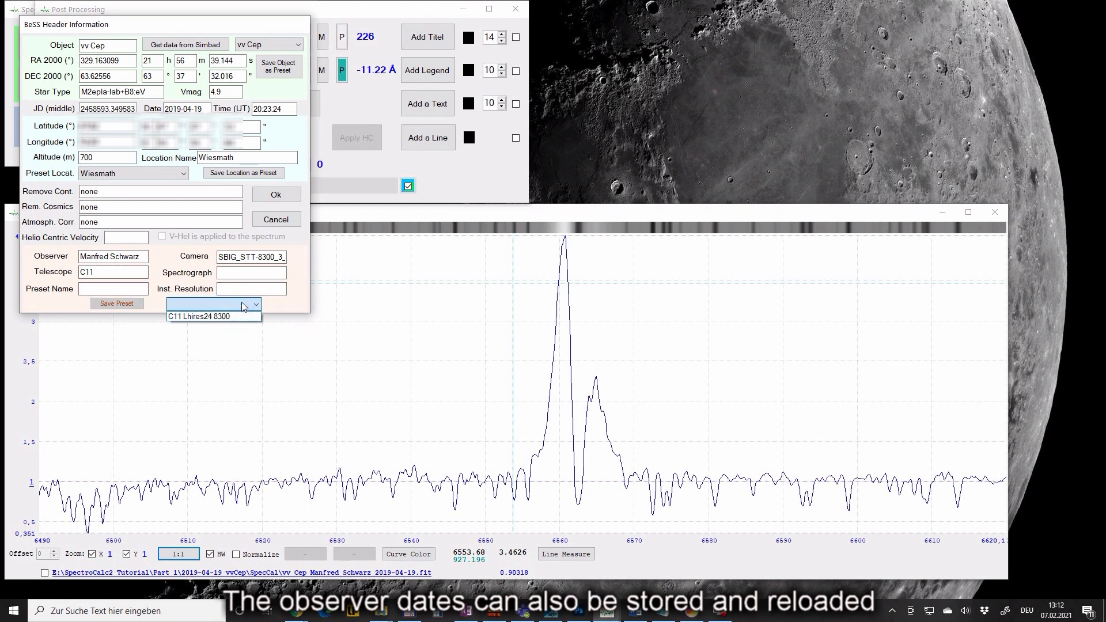
pyautogui.click(214, 317)
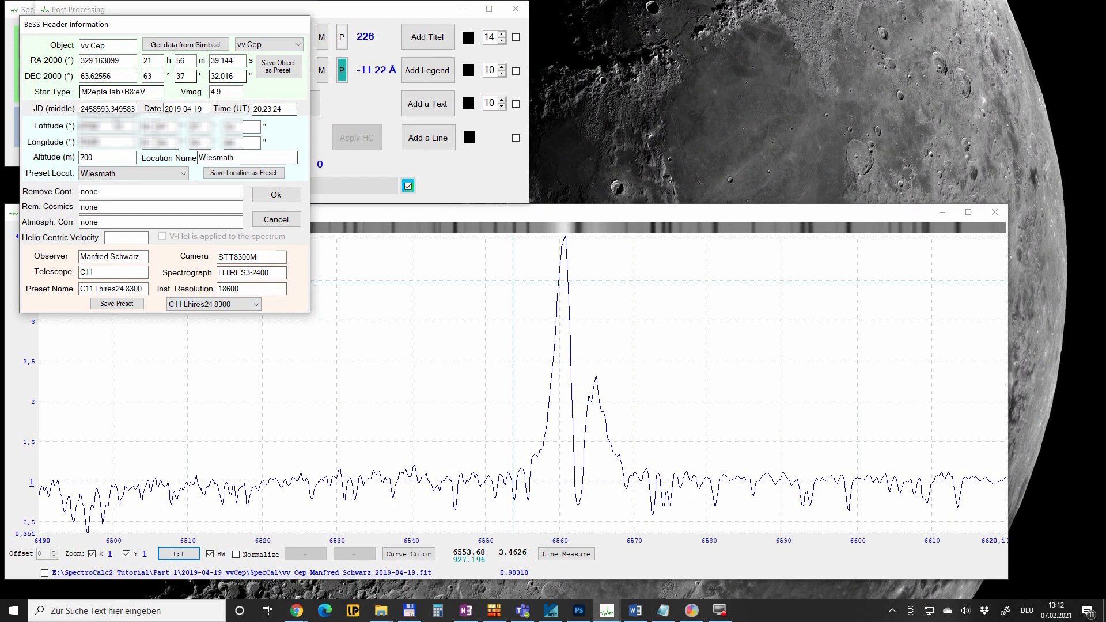
pyautogui.click(275, 196)
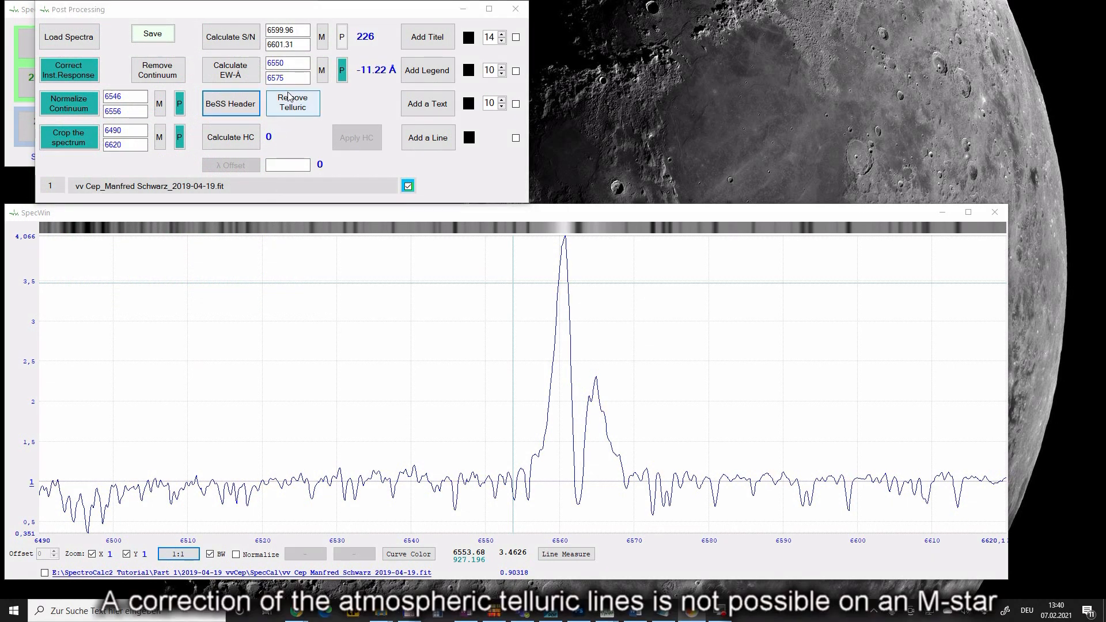
# Step: View the telluric line removal tool and close it without applying a correction
pyautogui.click(284, 102)
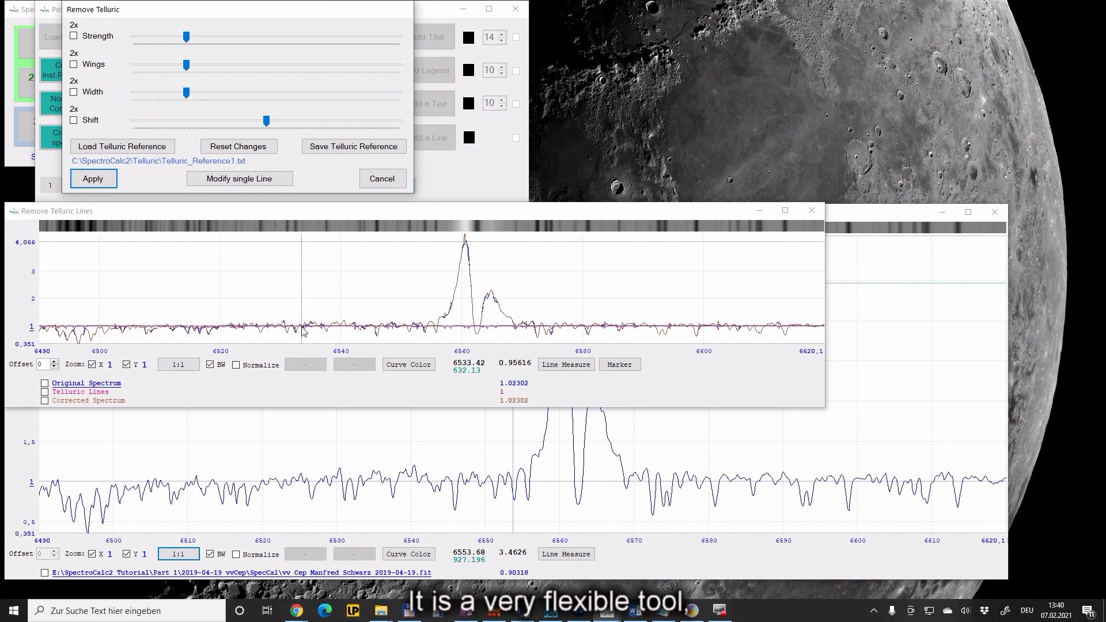
pyautogui.click(389, 182)
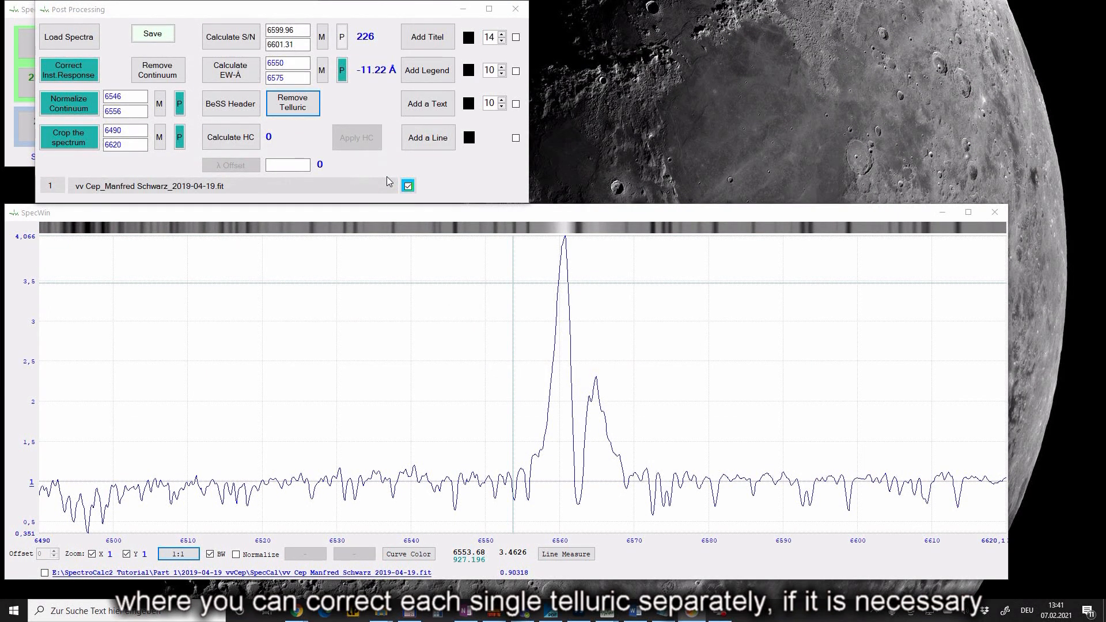
# Step: Calculate the heliocentric correction and check its entry in the BeSS header
pyautogui.click(252, 140)
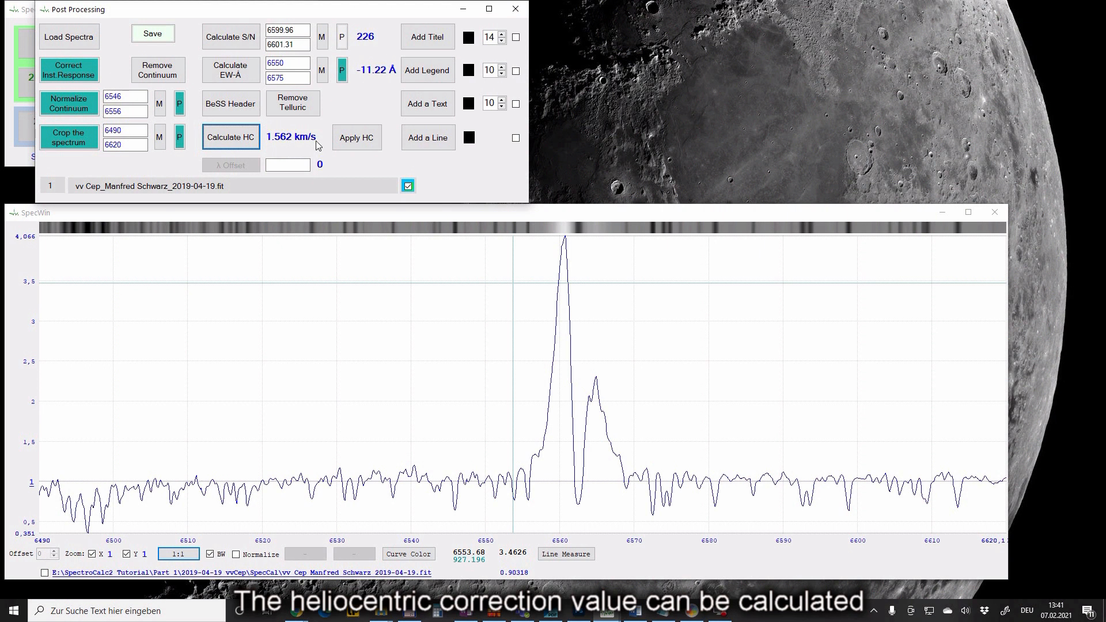
pyautogui.click(238, 104)
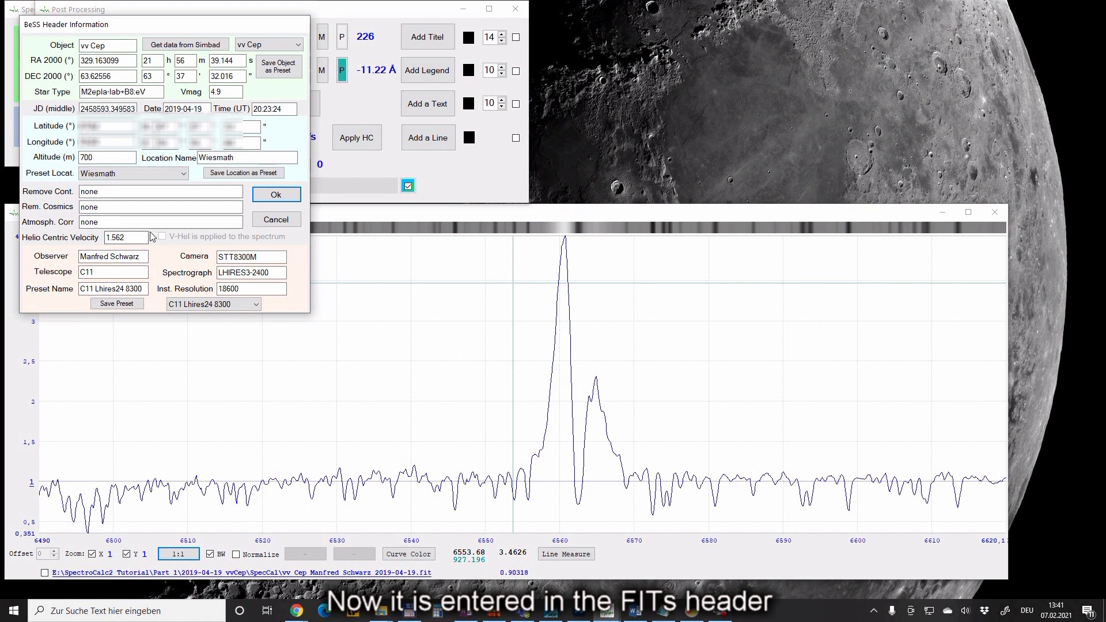
pyautogui.click(272, 221)
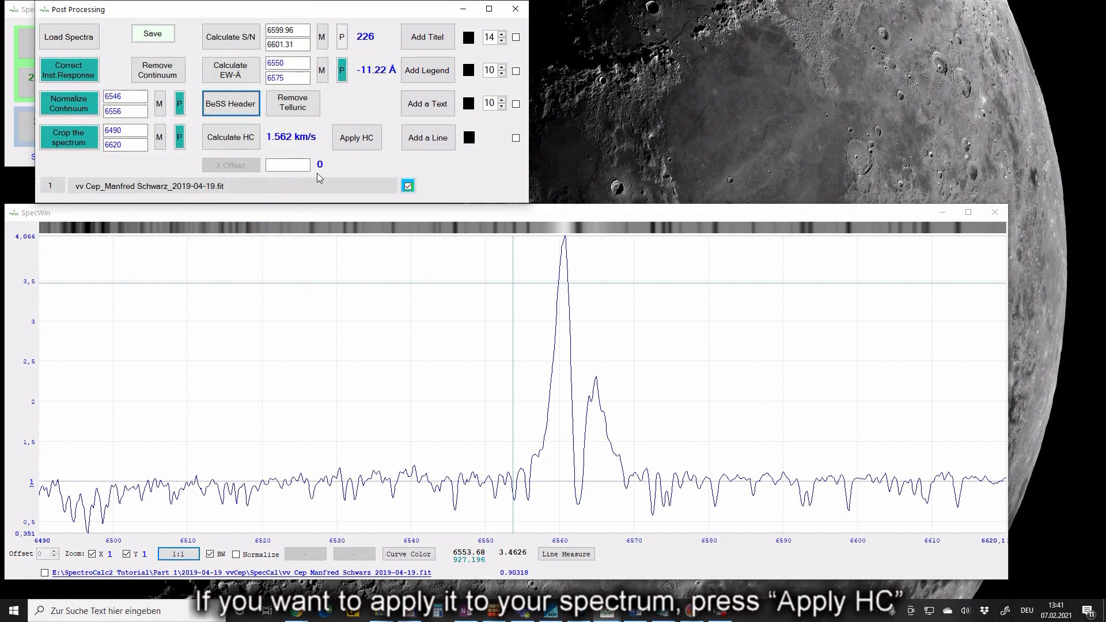
# Step: Apply the heliocentric correction to the spectrum and check in the BeSS header how it is marked
pyautogui.click(363, 139)
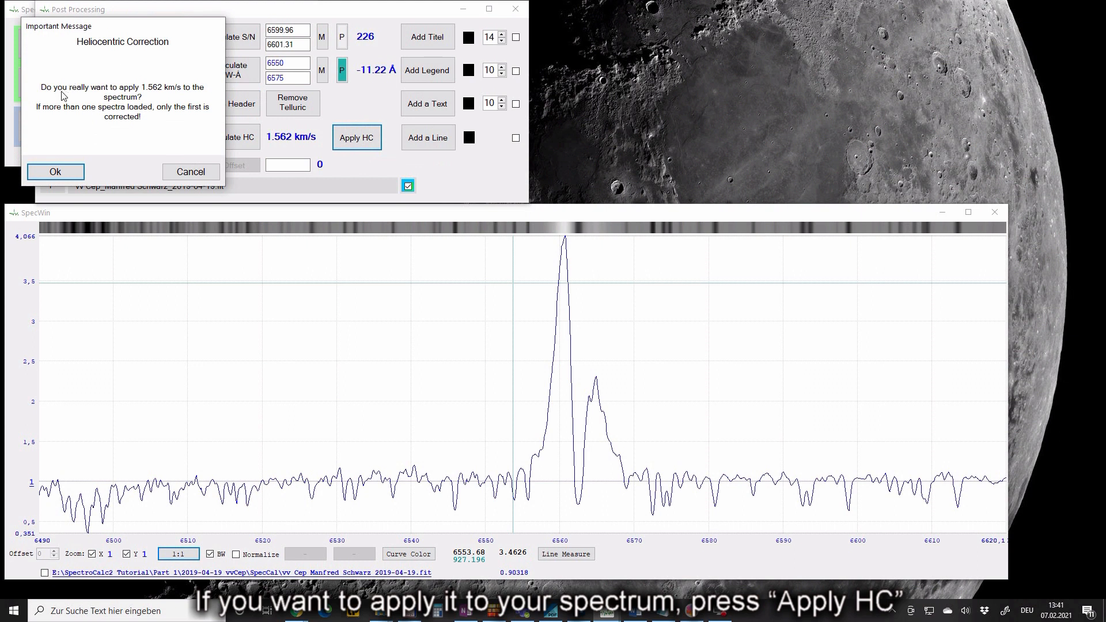
pyautogui.click(68, 175)
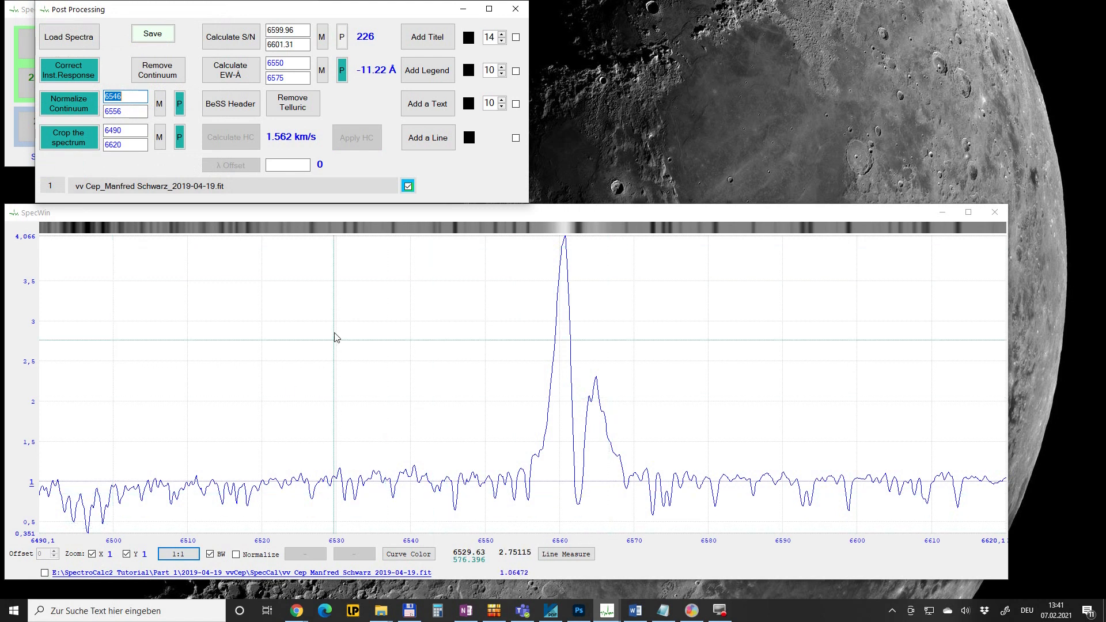
pyautogui.click(244, 112)
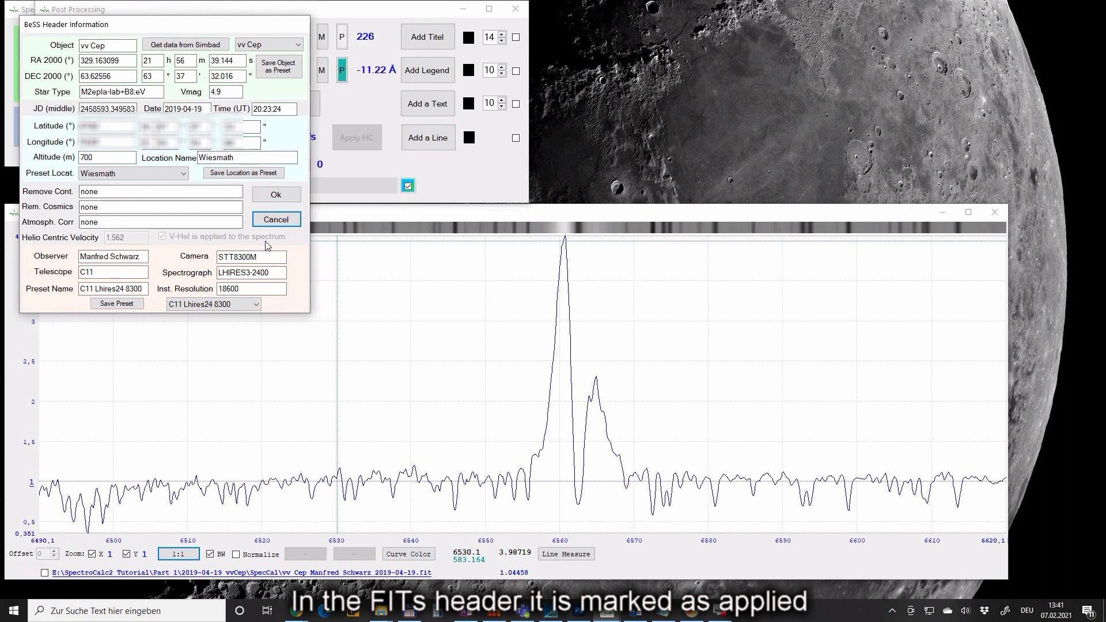
pyautogui.click(269, 219)
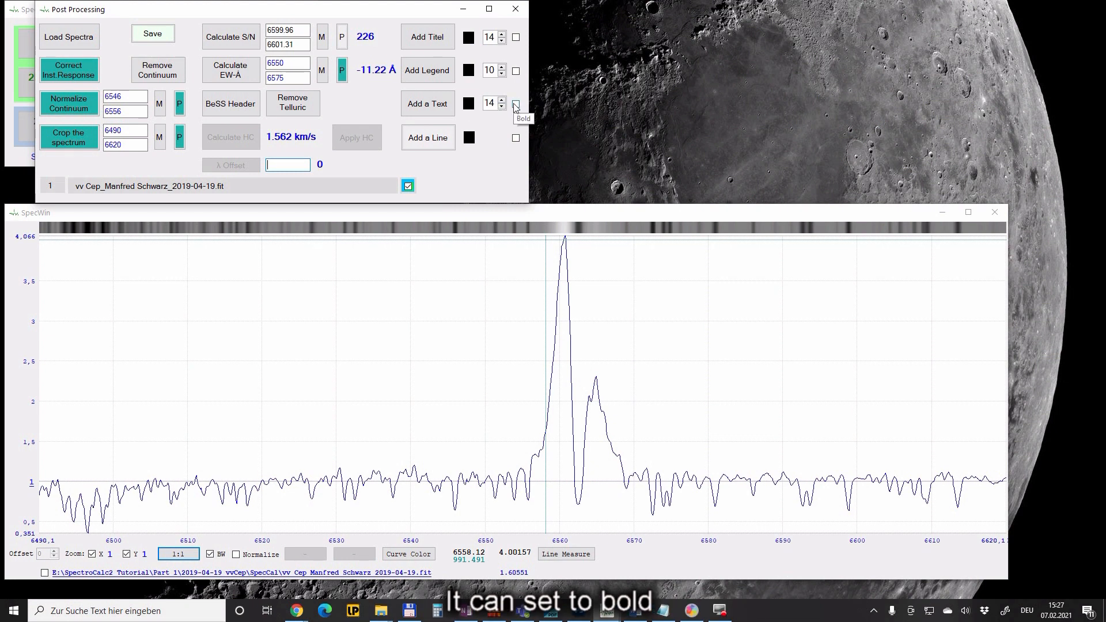
# Step: Add the automatic title to the spectrum, select it, and try a smaller size and bold before returning to regular size 14
pyautogui.click(419, 39)
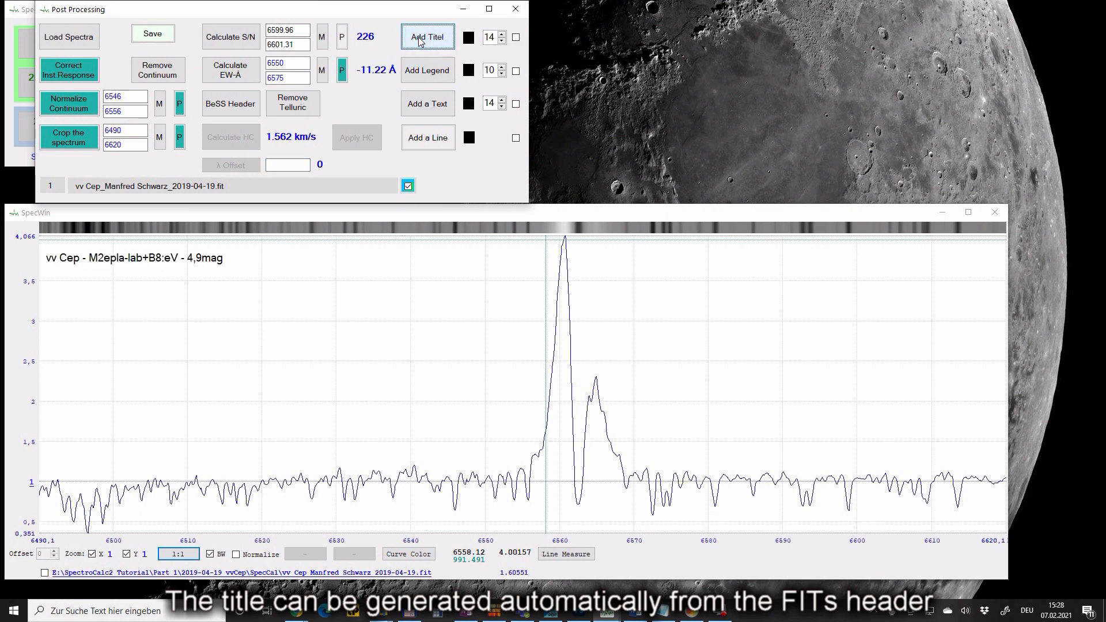
pyautogui.click(180, 259)
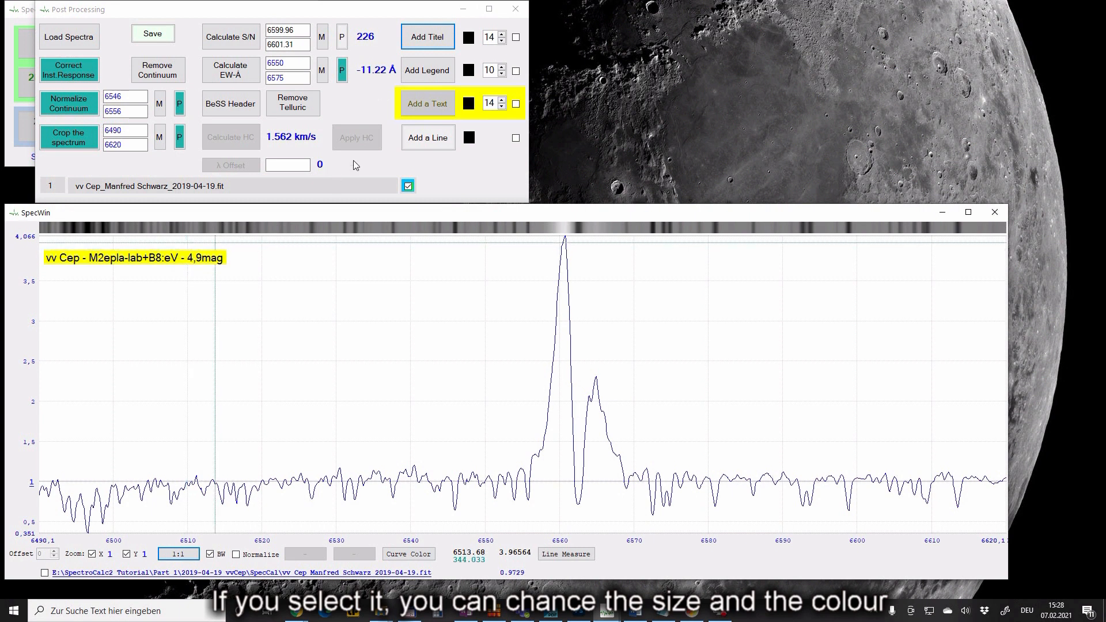
pyautogui.click(501, 105)
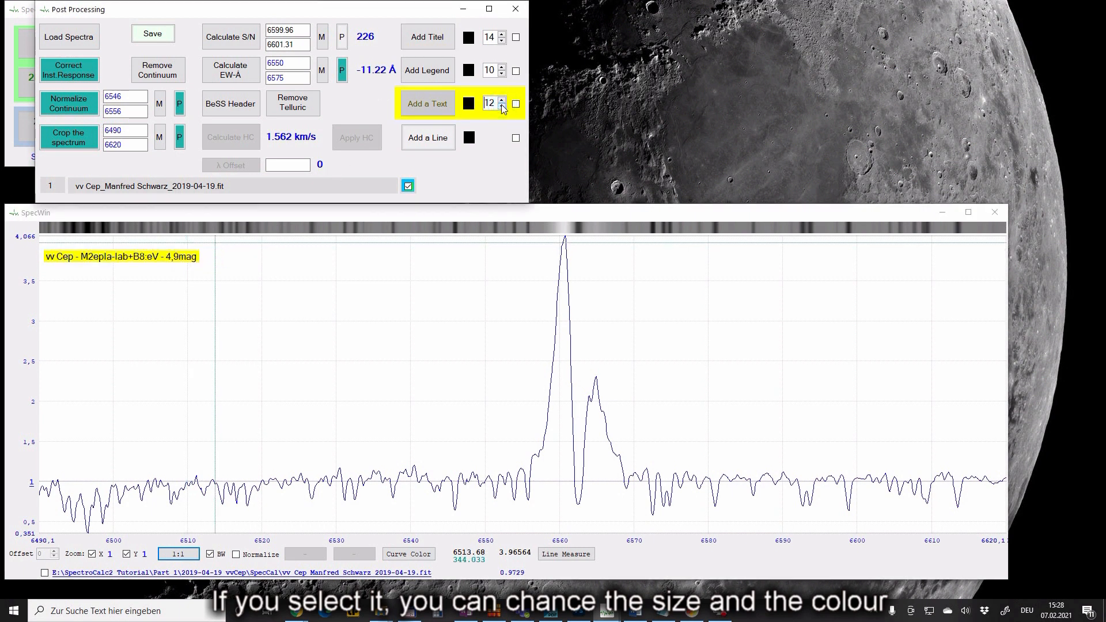
pyautogui.click(502, 106)
pyautogui.click(502, 102)
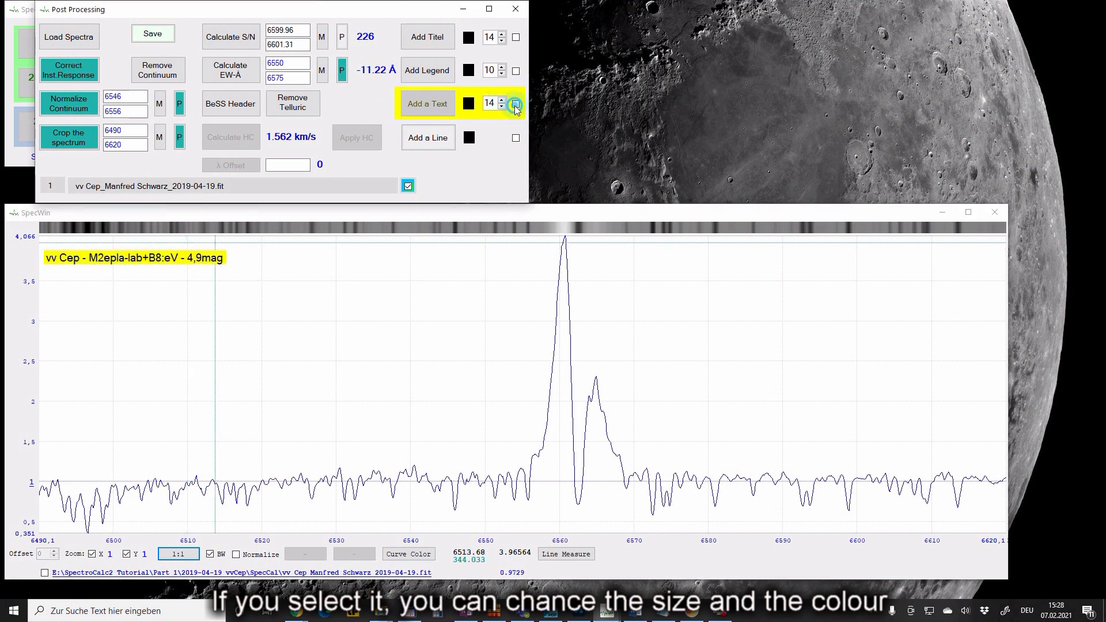
pyautogui.click(516, 104)
pyautogui.click(515, 104)
# Step: Colour the selected title dark green and add the automatically generated legend to the spectrum
pyautogui.click(469, 104)
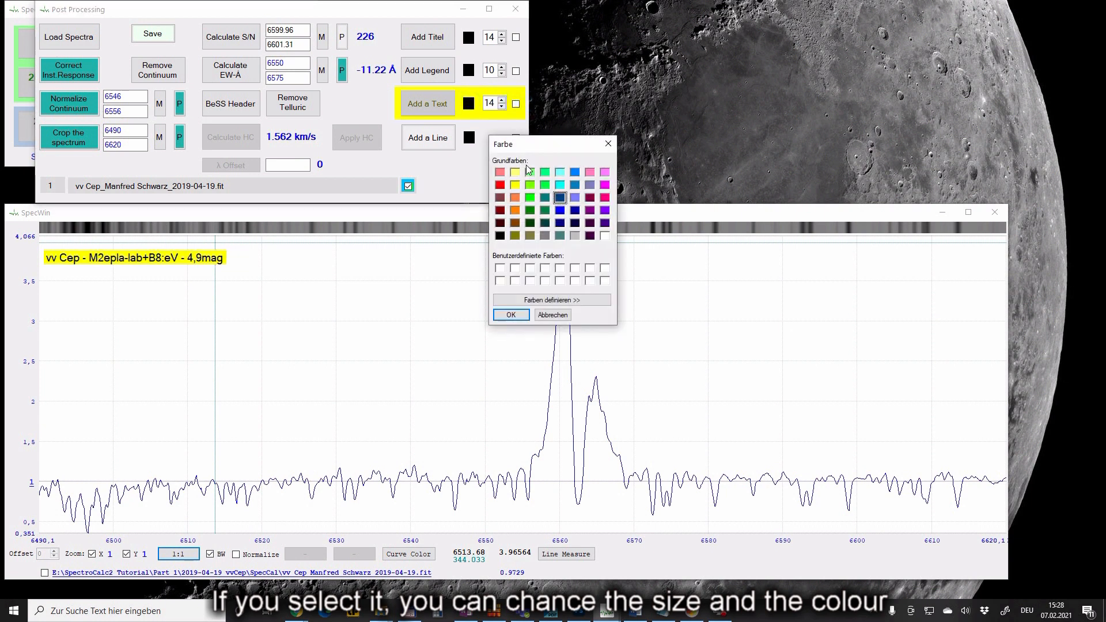
pyautogui.click(530, 211)
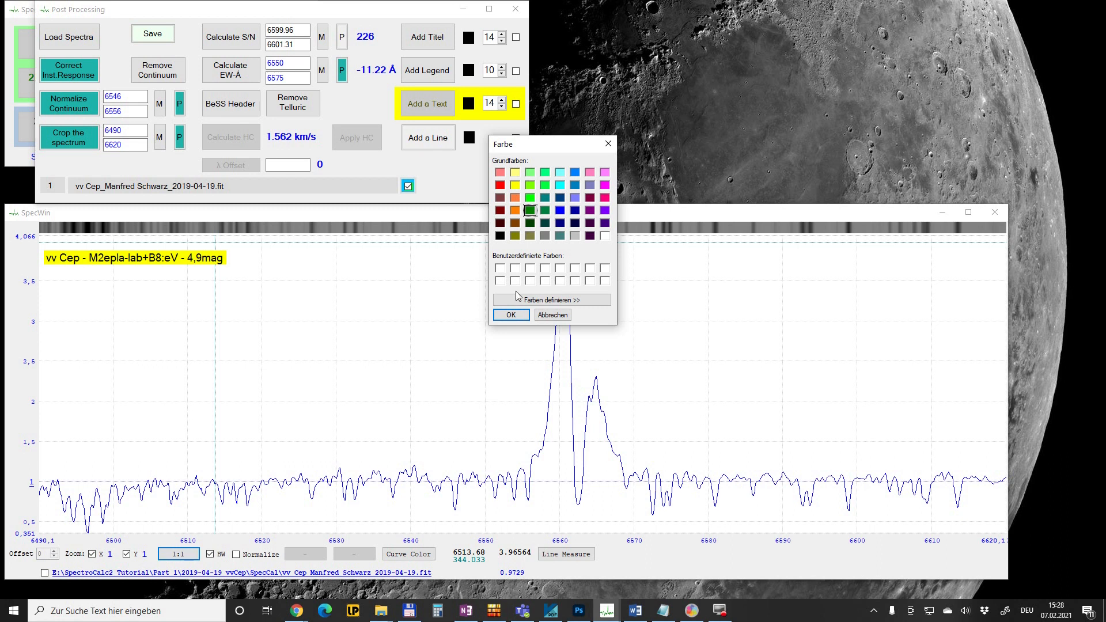
pyautogui.click(510, 315)
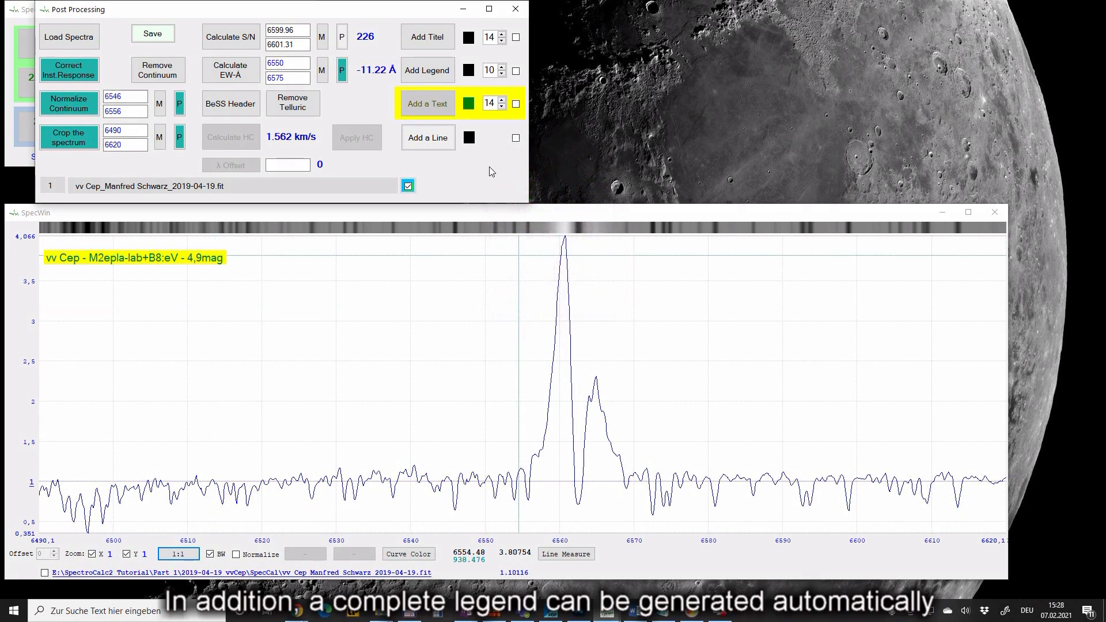
pyautogui.click(430, 73)
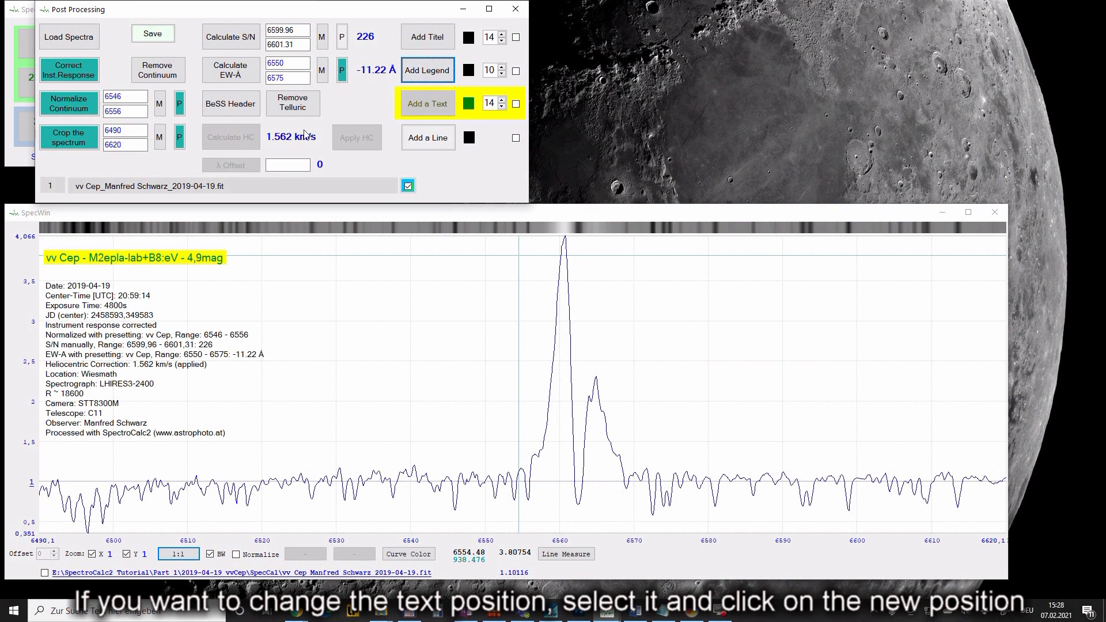
# Step: Select the legend and try other positions in the plot before placing it below the title at the plot's edge
pyautogui.click(65, 309)
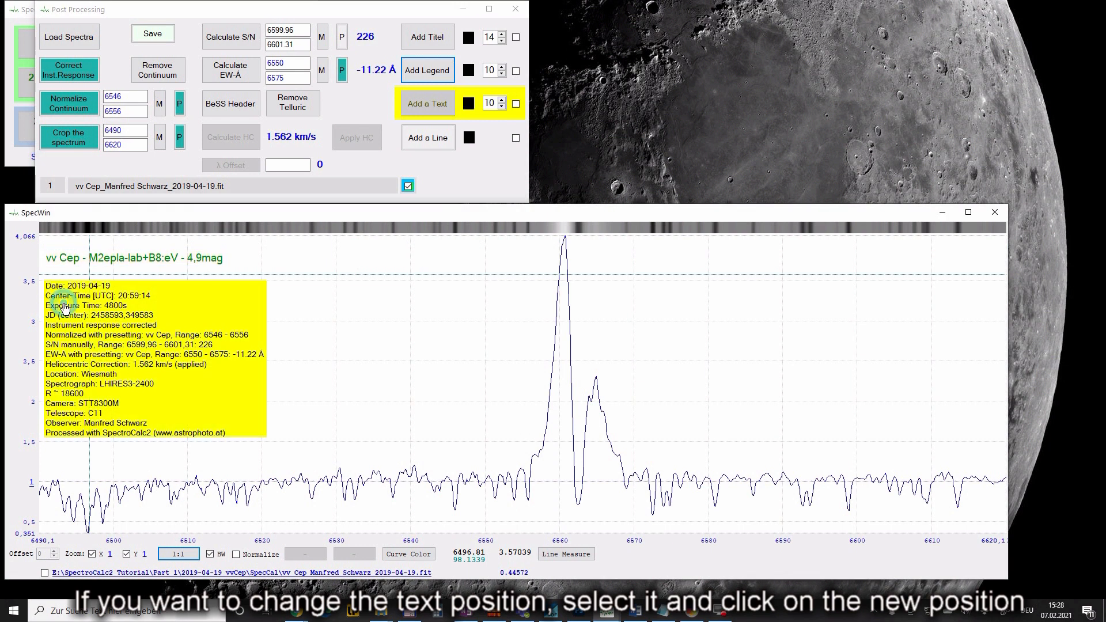
pyautogui.click(362, 282)
pyautogui.click(378, 357)
pyautogui.click(47, 284)
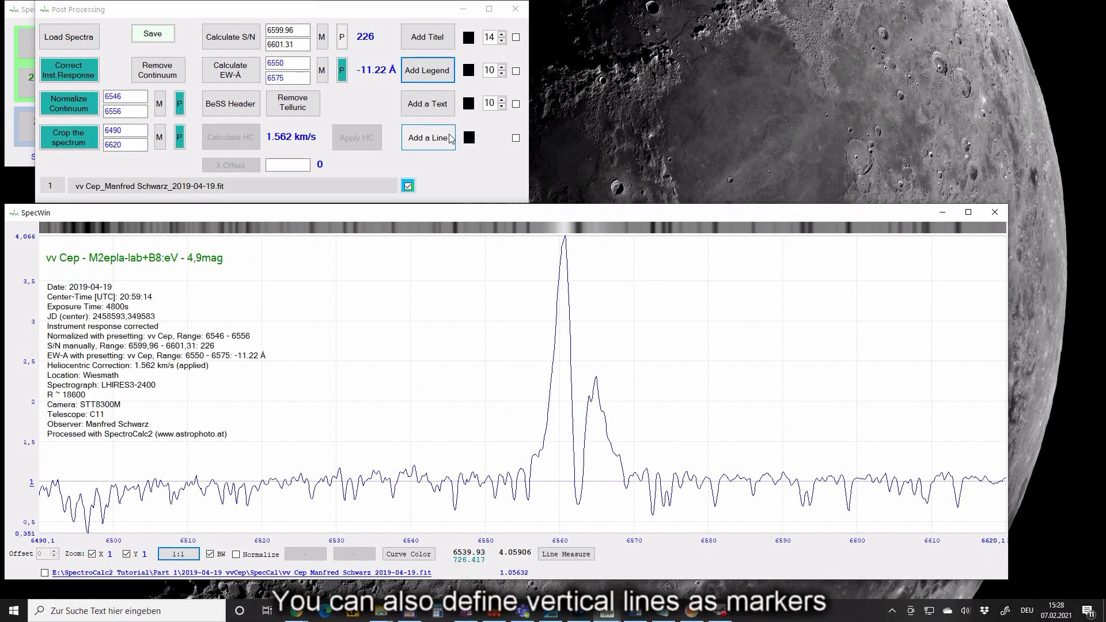
# Step: Add a vertical marker line at the peak of the H alpha V component, at about 6560.76
pyautogui.click(451, 140)
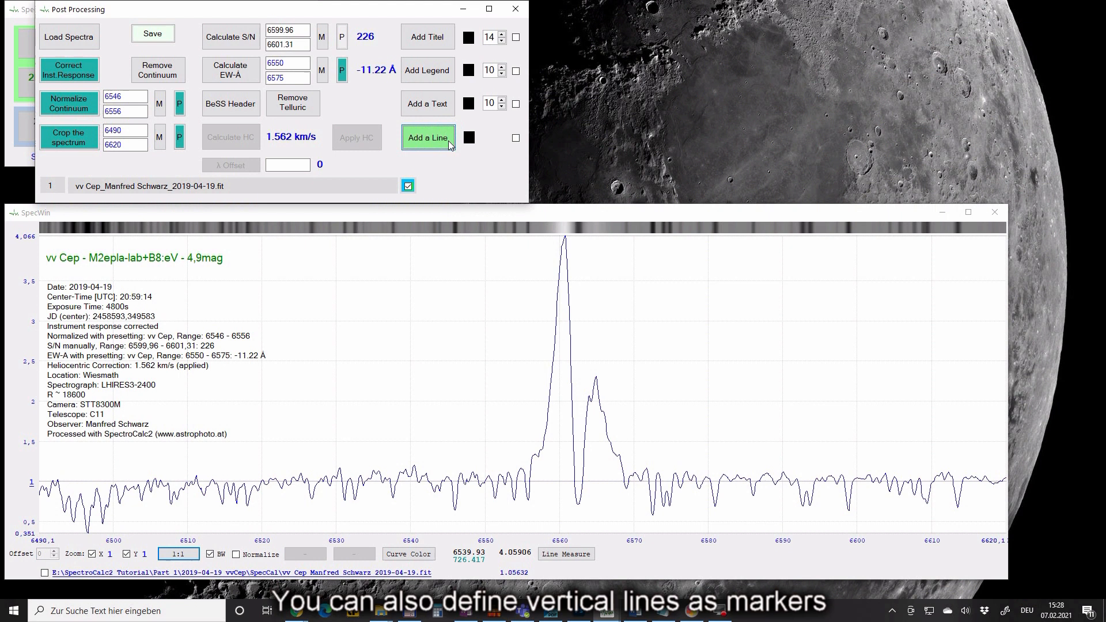
pyautogui.scroll(3, 564, 254)
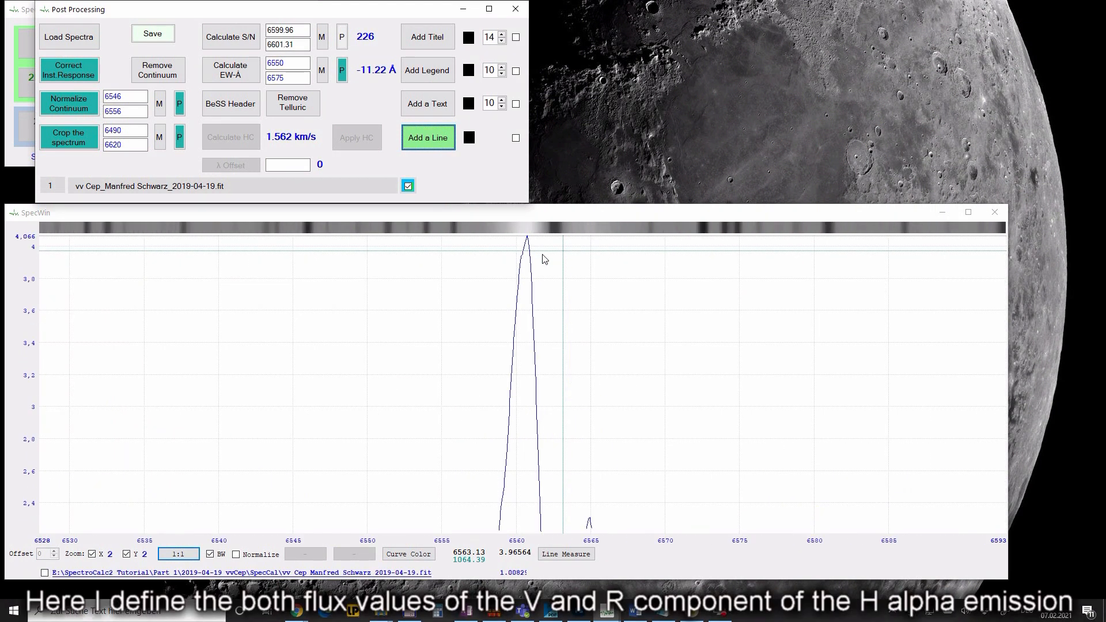
pyautogui.scroll(2, 525, 257)
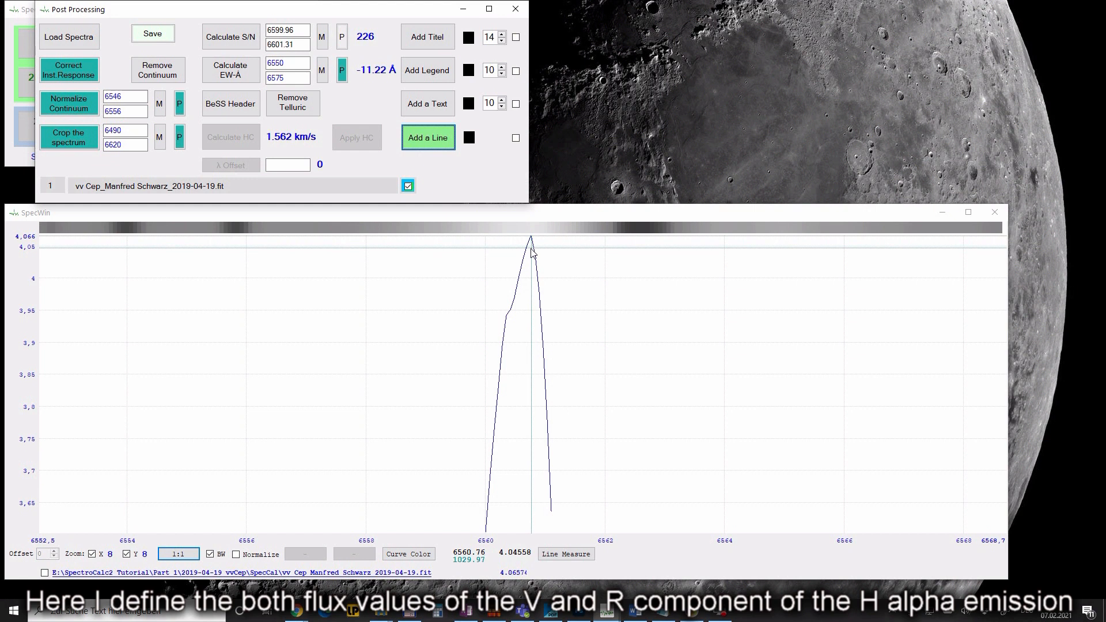
pyautogui.click(531, 250)
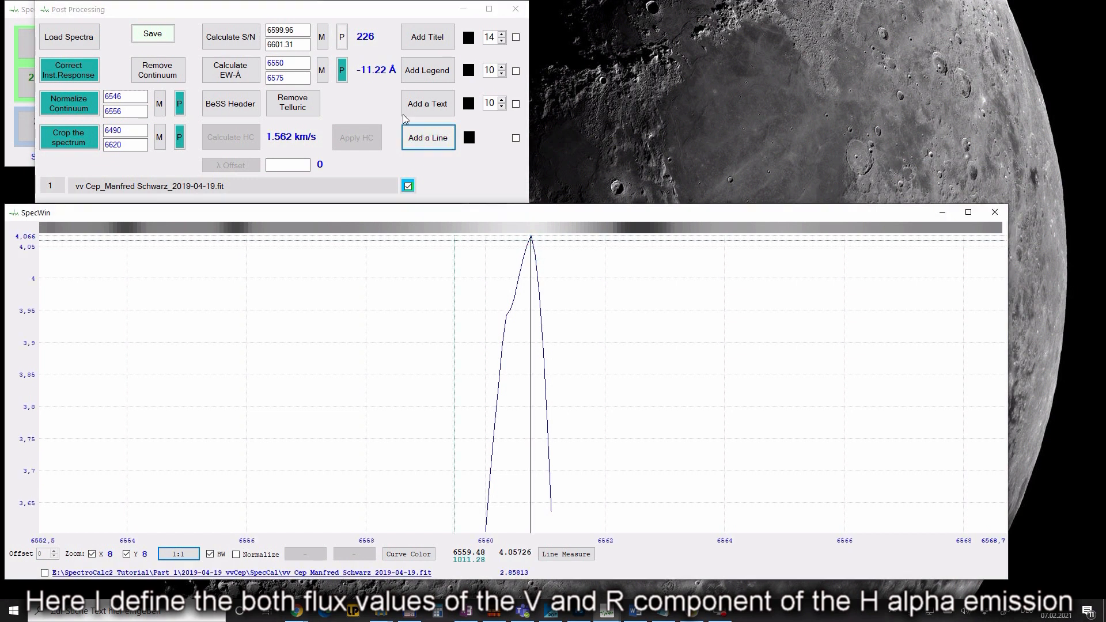
# Step: Add the text "V = 4.06" and place it just to the right of the V component's peak
pyautogui.click(421, 104)
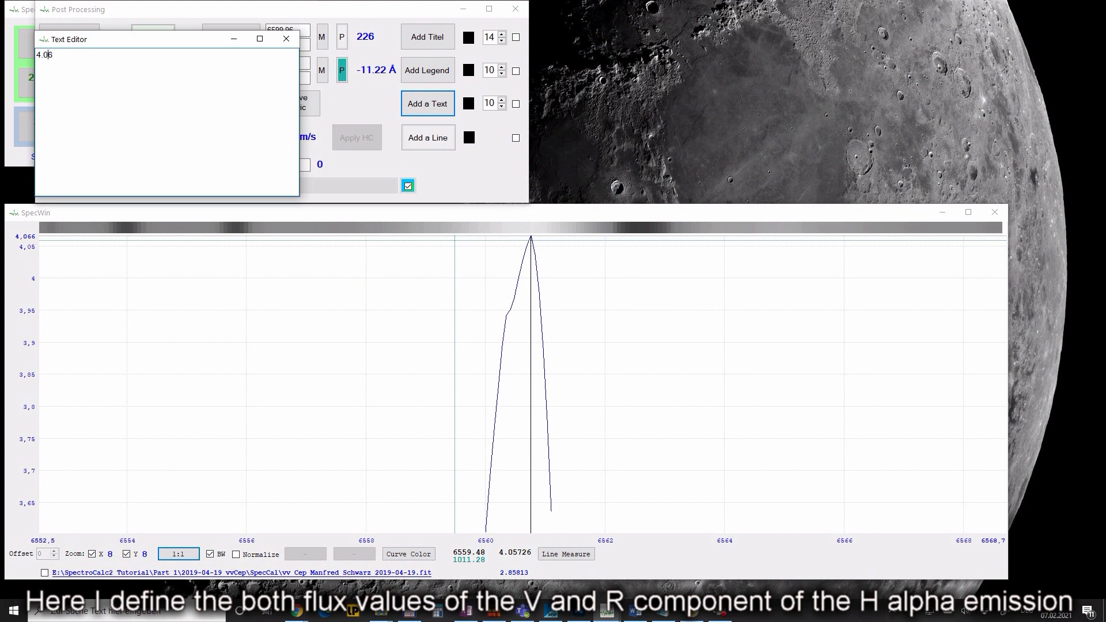
pyautogui.write('V =')
pyautogui.click(286, 39)
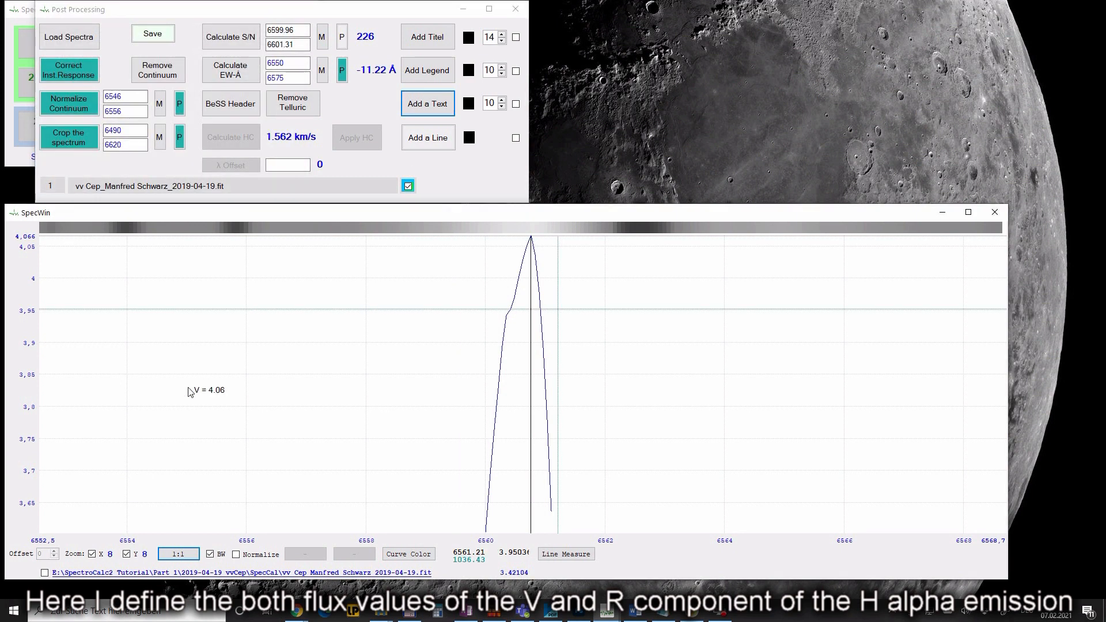
pyautogui.click(209, 395)
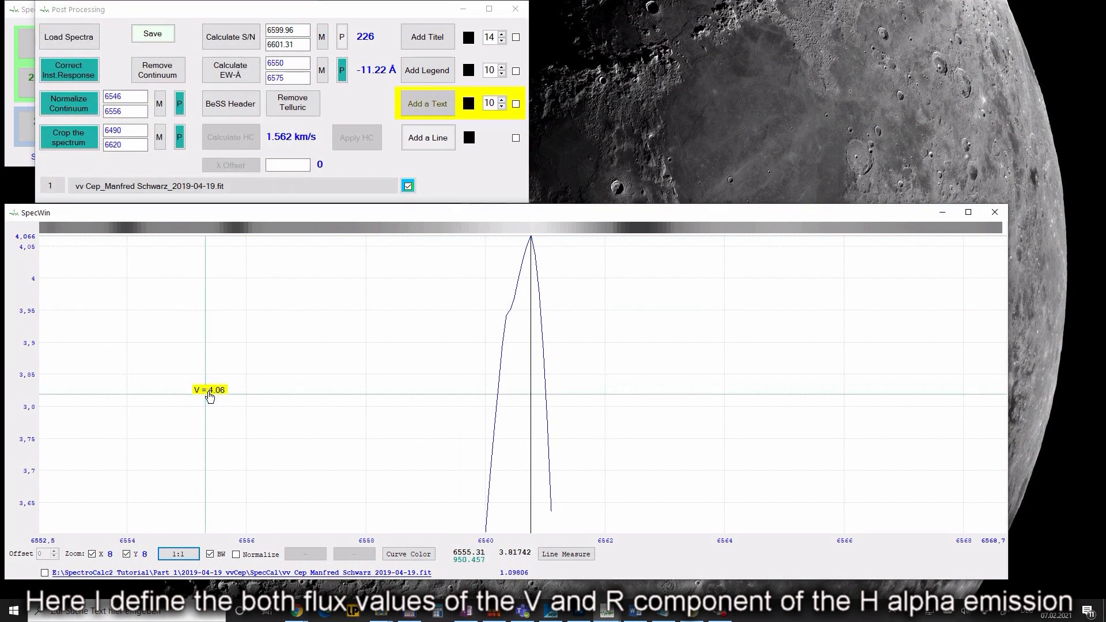
pyautogui.click(575, 284)
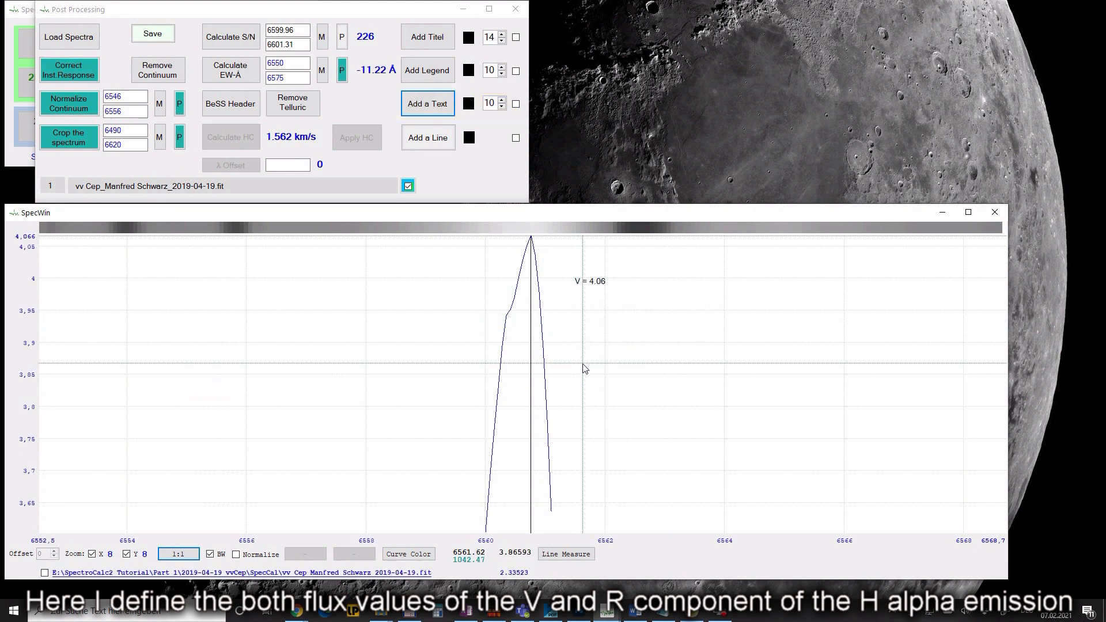
# Step: Add a second vertical marker line at the peak of the H alpha R component, near 6565
pyautogui.scroll(-1, 581, 398)
pyautogui.scroll(-1, 580, 398)
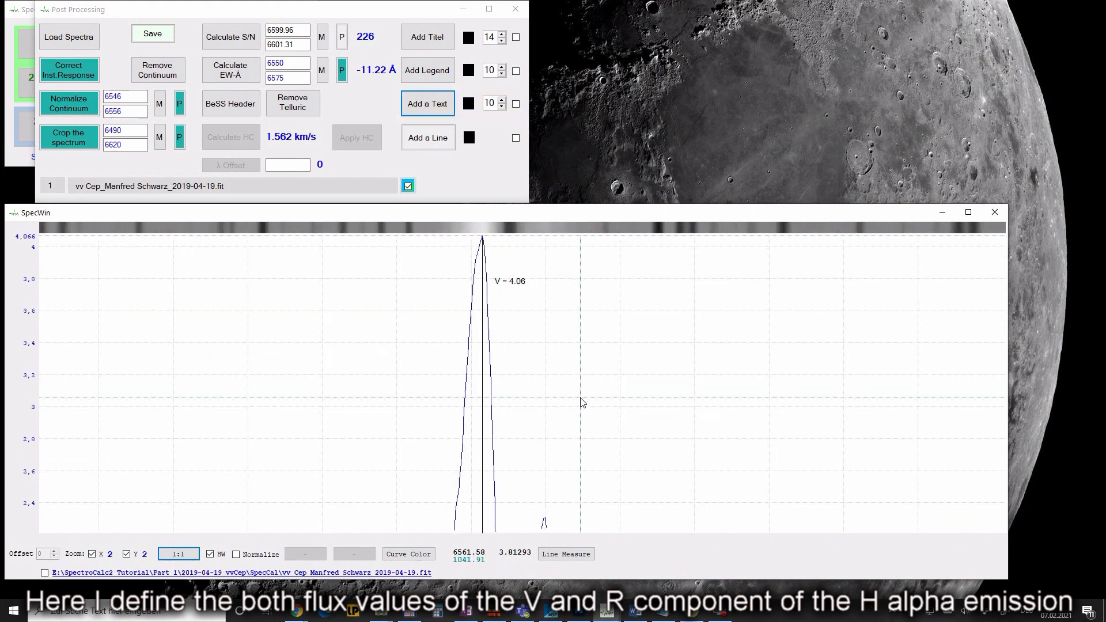
pyautogui.scroll(1, 598, 397)
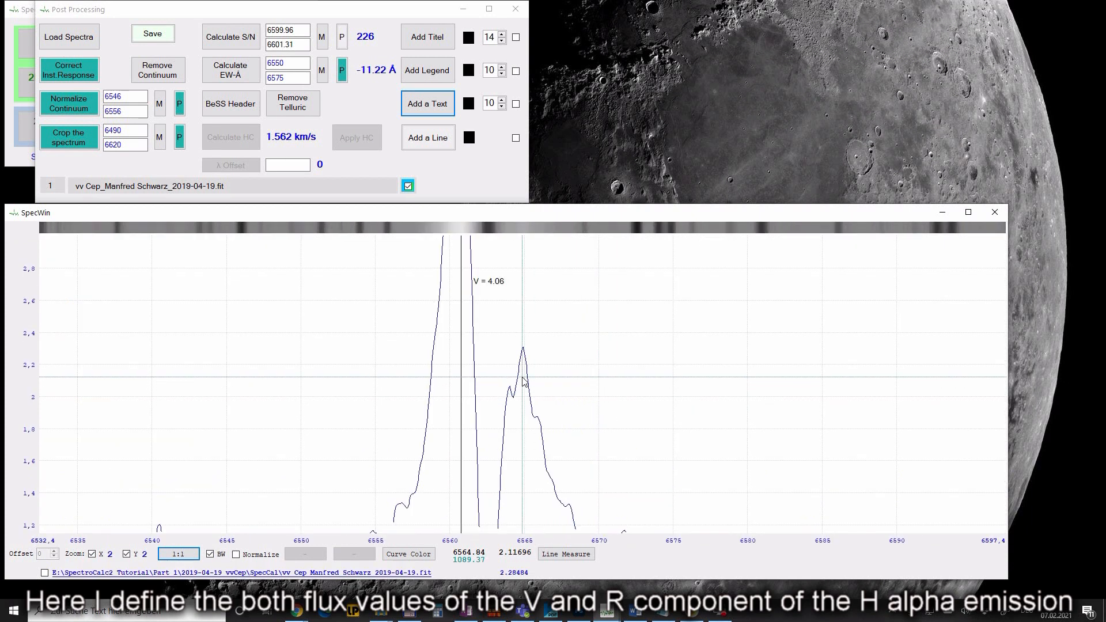
pyautogui.scroll(1, 527, 365)
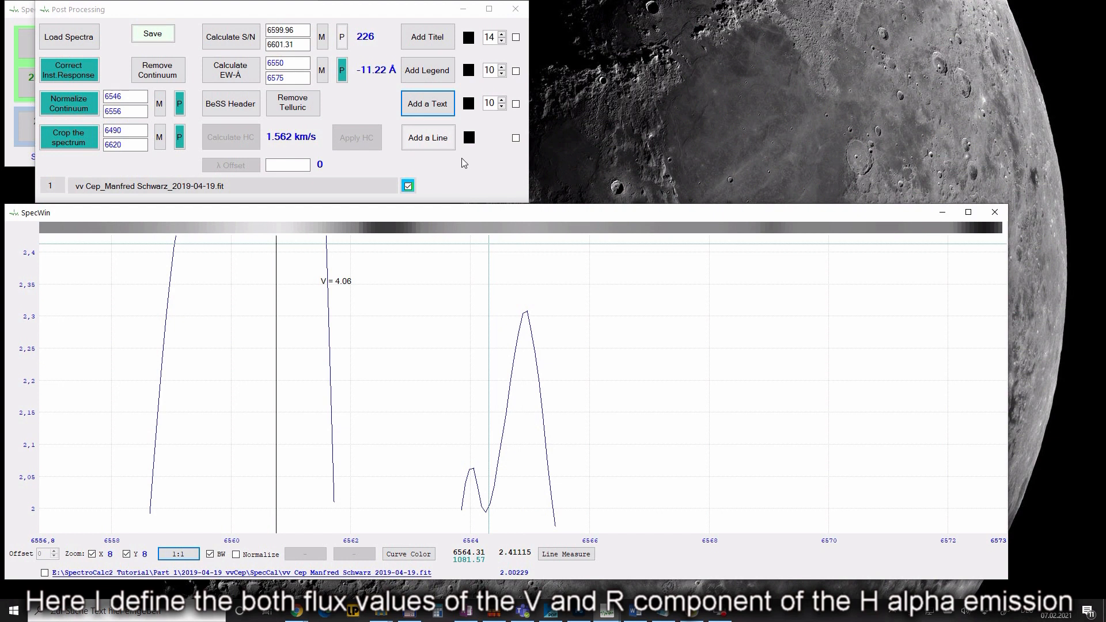
pyautogui.click(438, 141)
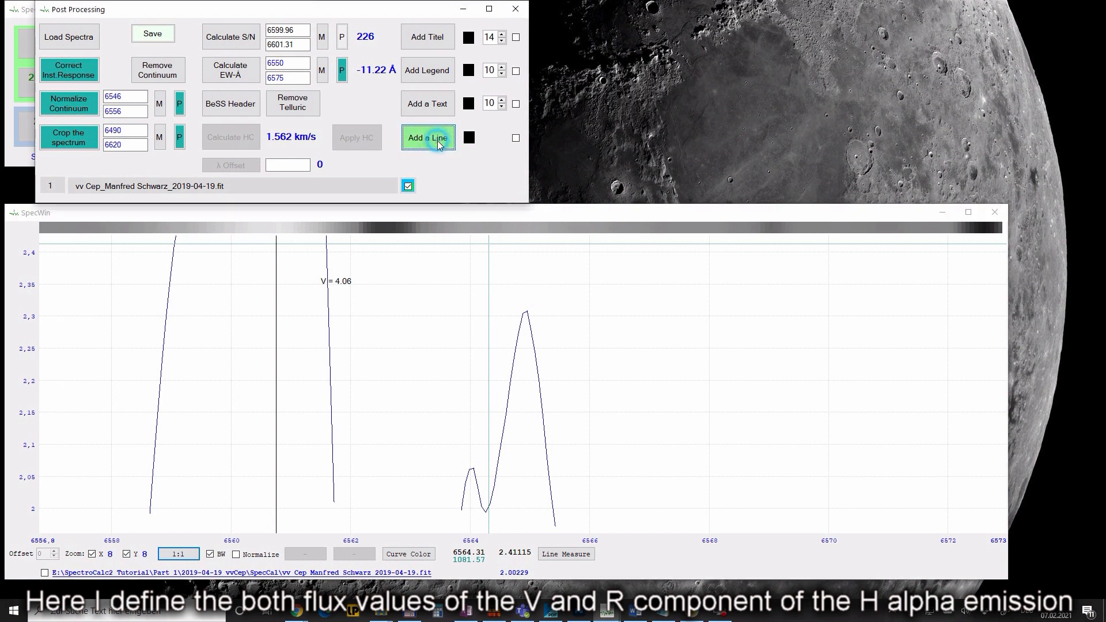
pyautogui.click(525, 354)
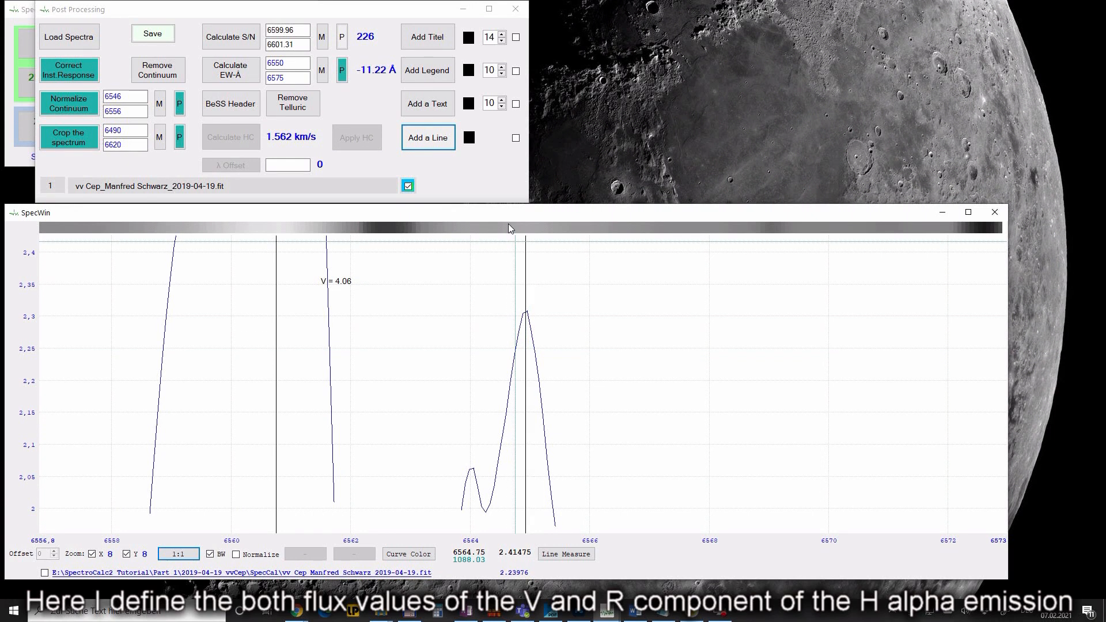
# Step: Add the text "R = 2.3" and place it beside the peak of the R component
pyautogui.click(428, 104)
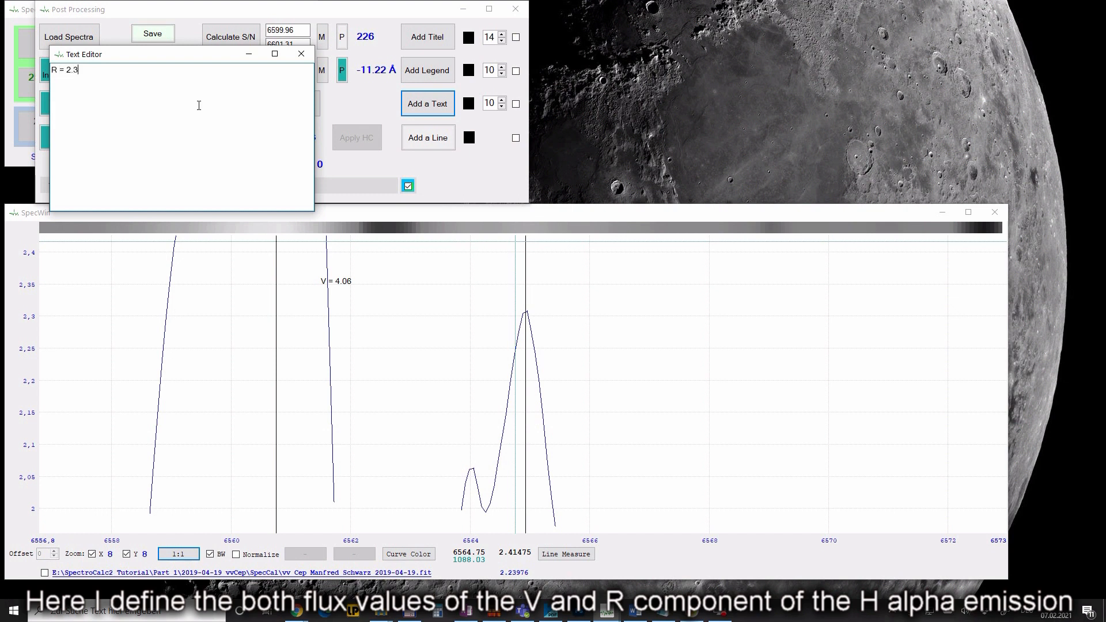
pyautogui.click(302, 53)
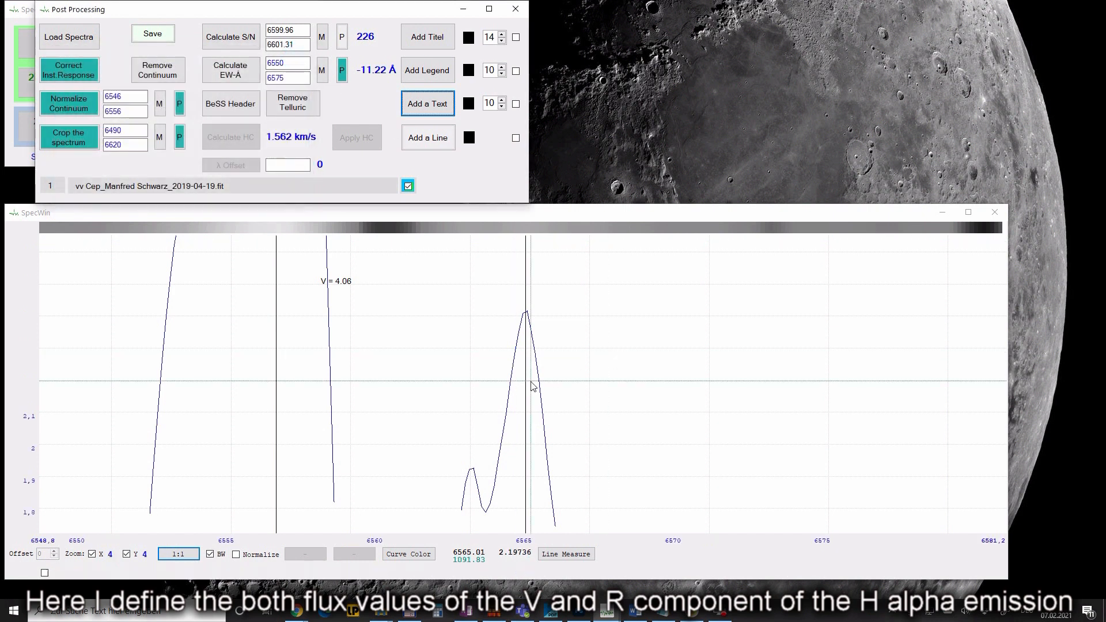
pyautogui.scroll(-2, 532, 384)
pyautogui.click(392, 390)
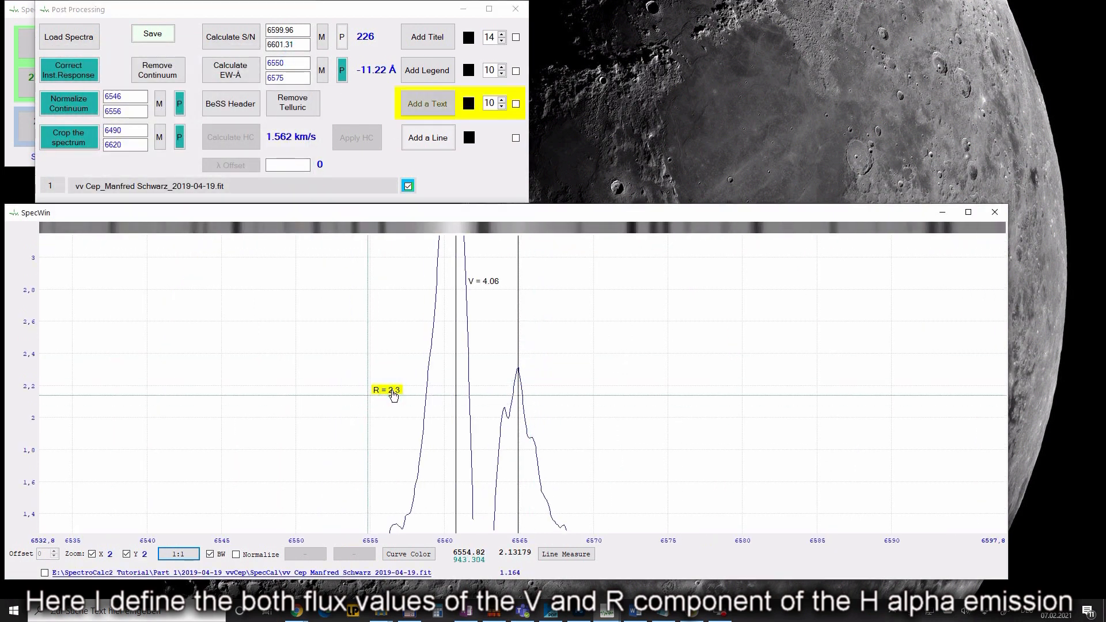
pyautogui.click(527, 359)
pyautogui.scroll(-1, 528, 359)
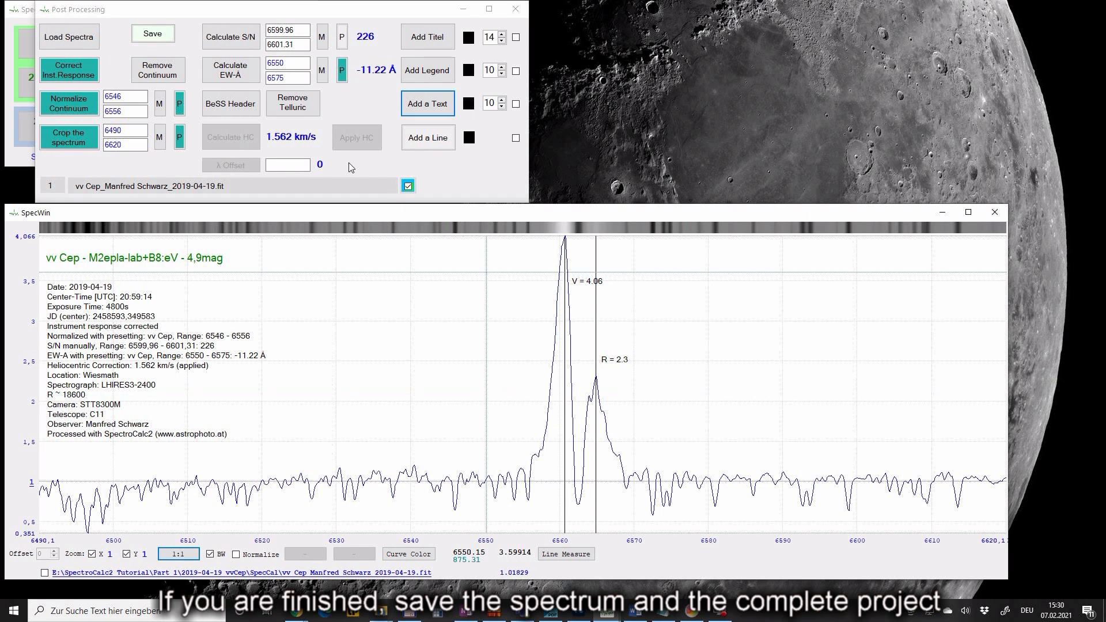
# Step: Save the spectrum and project in a new folder Result, named vvCep_20190419 followed by the observer's name
pyautogui.click(157, 33)
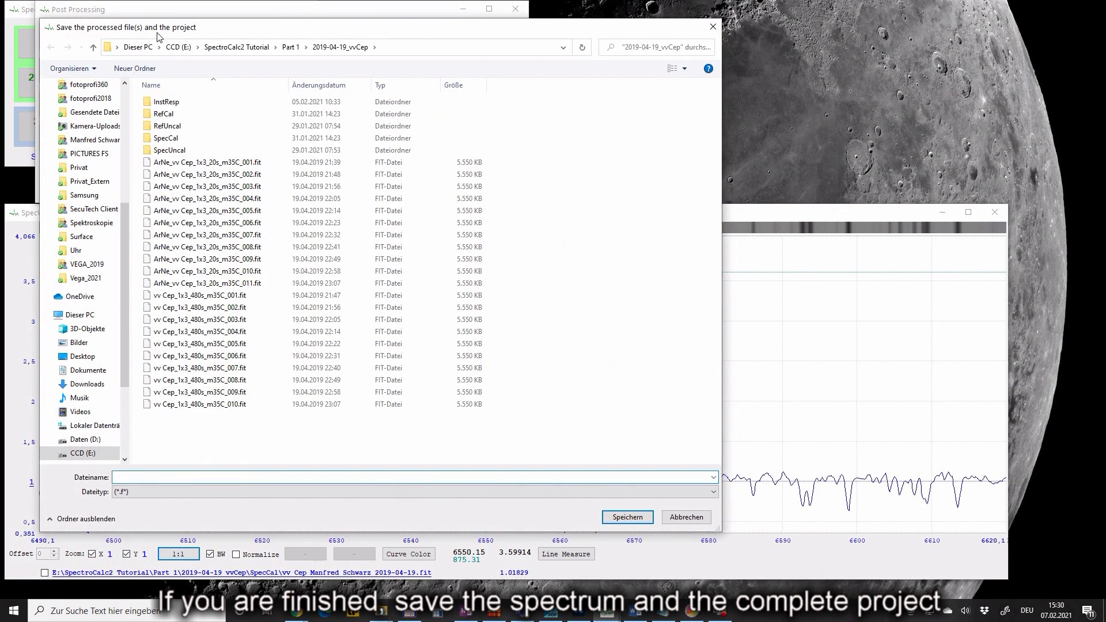
pyautogui.click(135, 68)
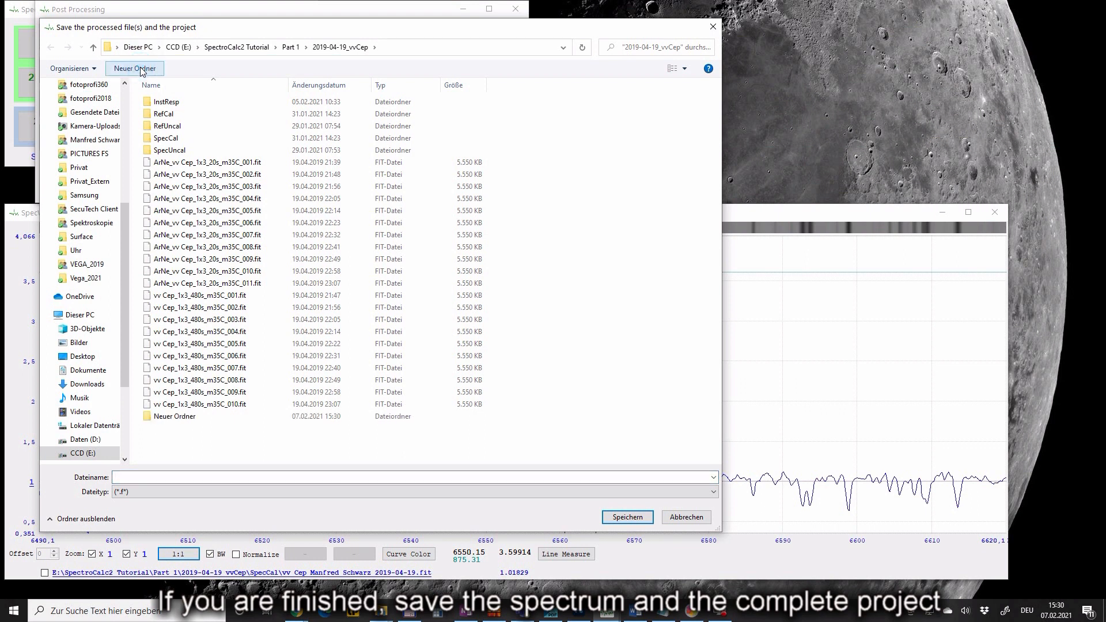
pyautogui.write('Result')
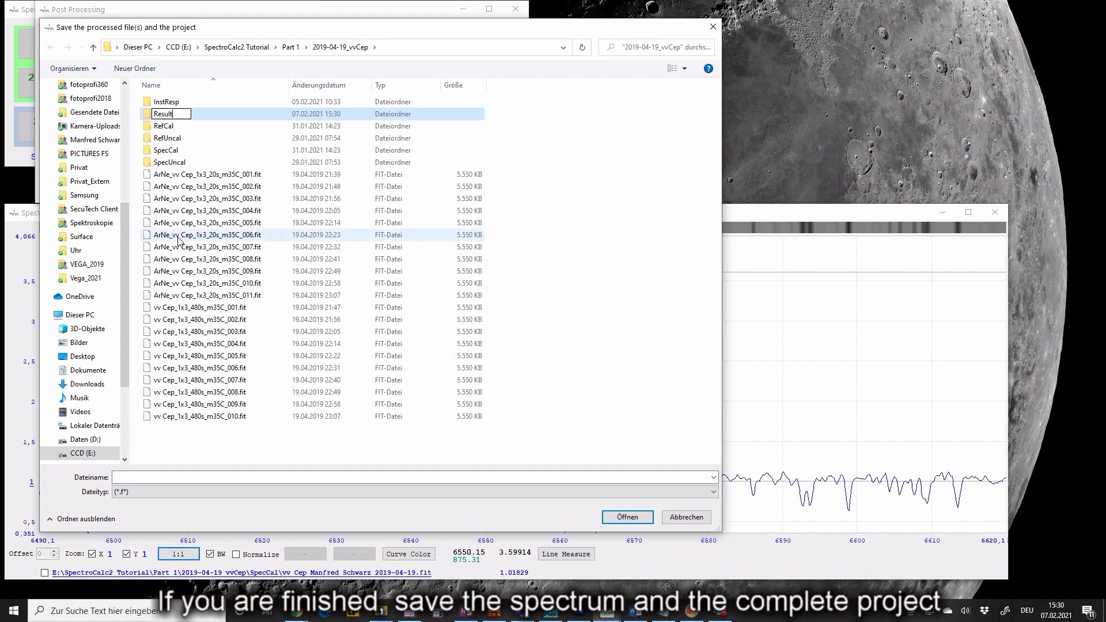
pyautogui.press('Return')
pyautogui.doubleClick(180, 140)
pyautogui.click(143, 477)
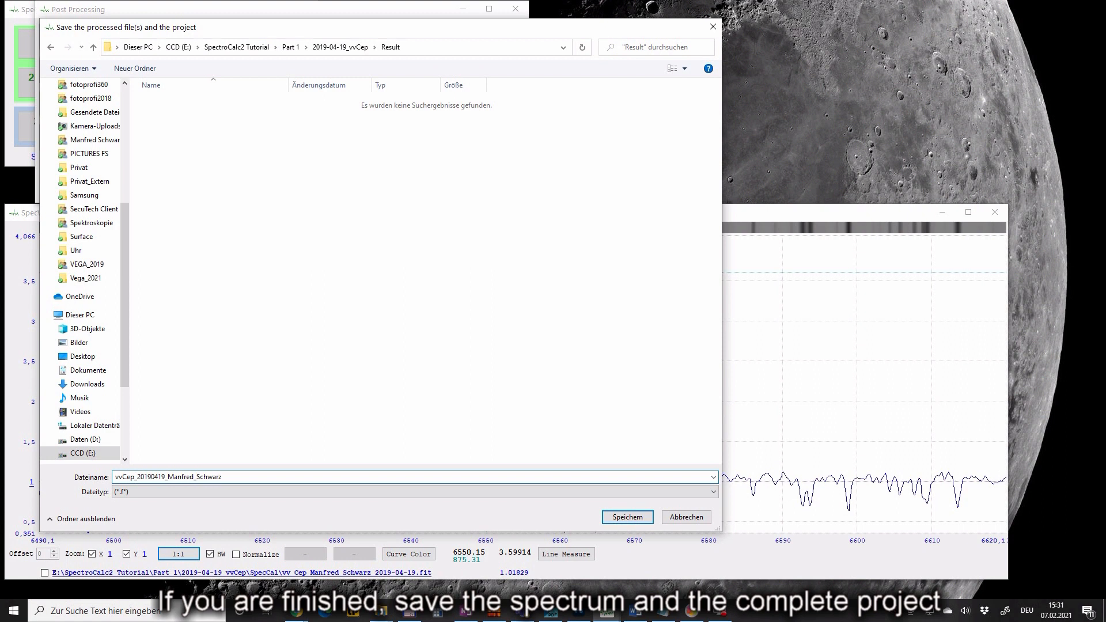
pyautogui.click(628, 517)
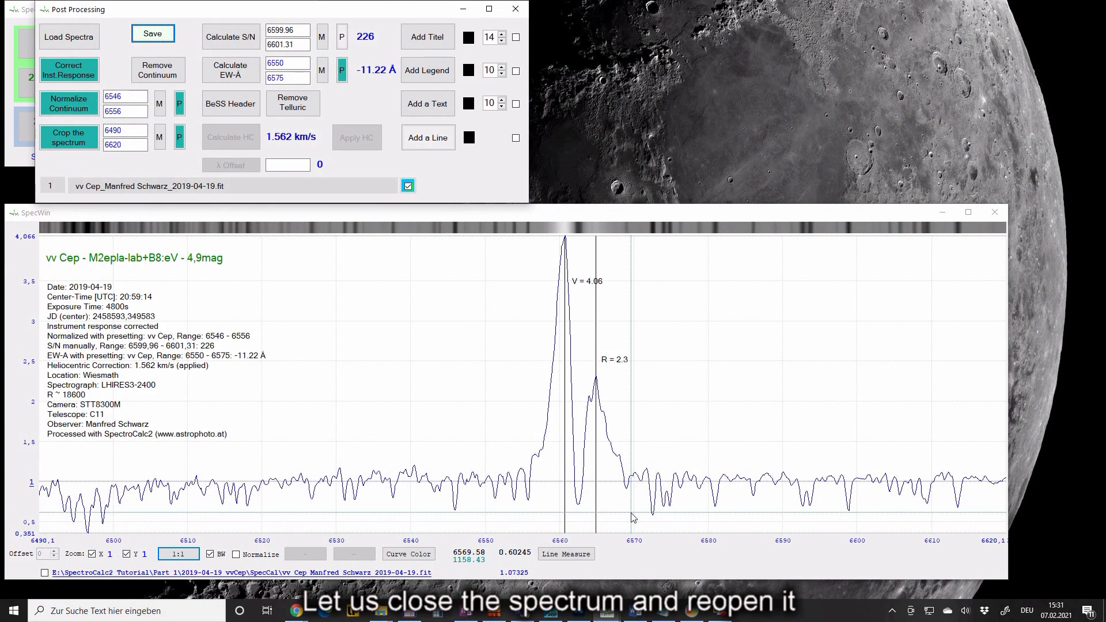
# Step: Close the post-processing project and reopen the saved vvCep spectrum from the Result folder for post processing
pyautogui.click(514, 9)
pyautogui.click(75, 172)
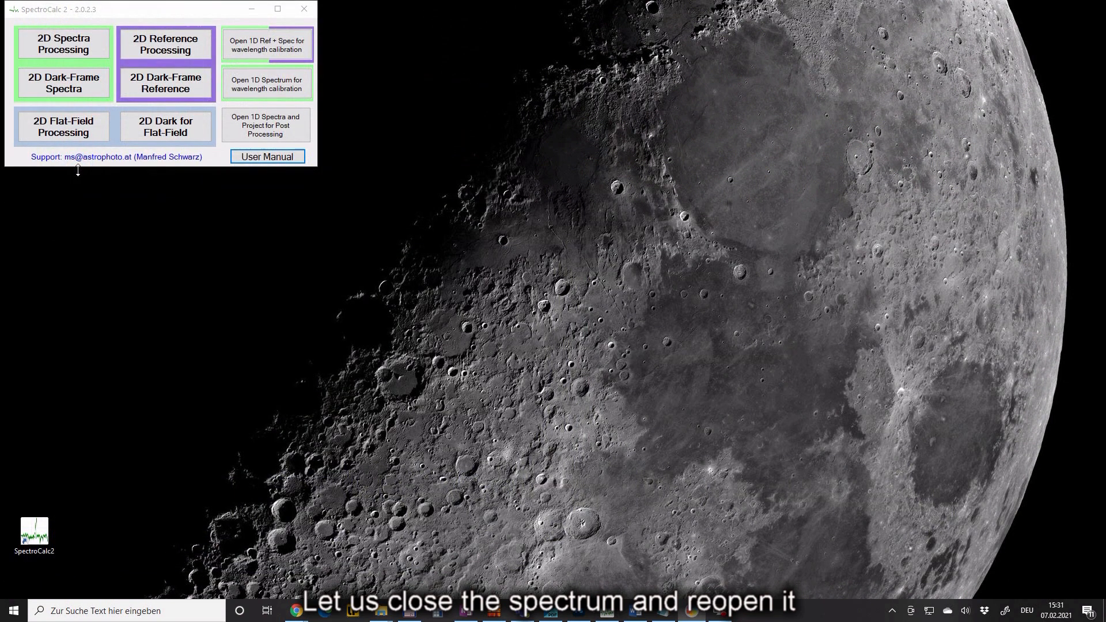
pyautogui.click(258, 126)
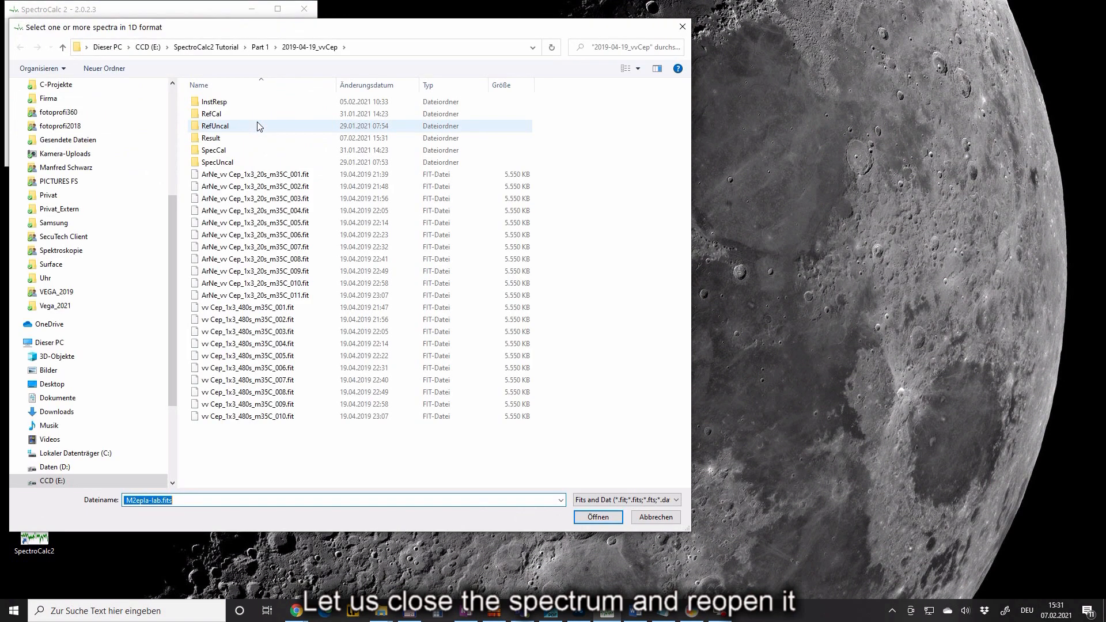
pyautogui.doubleClick(221, 142)
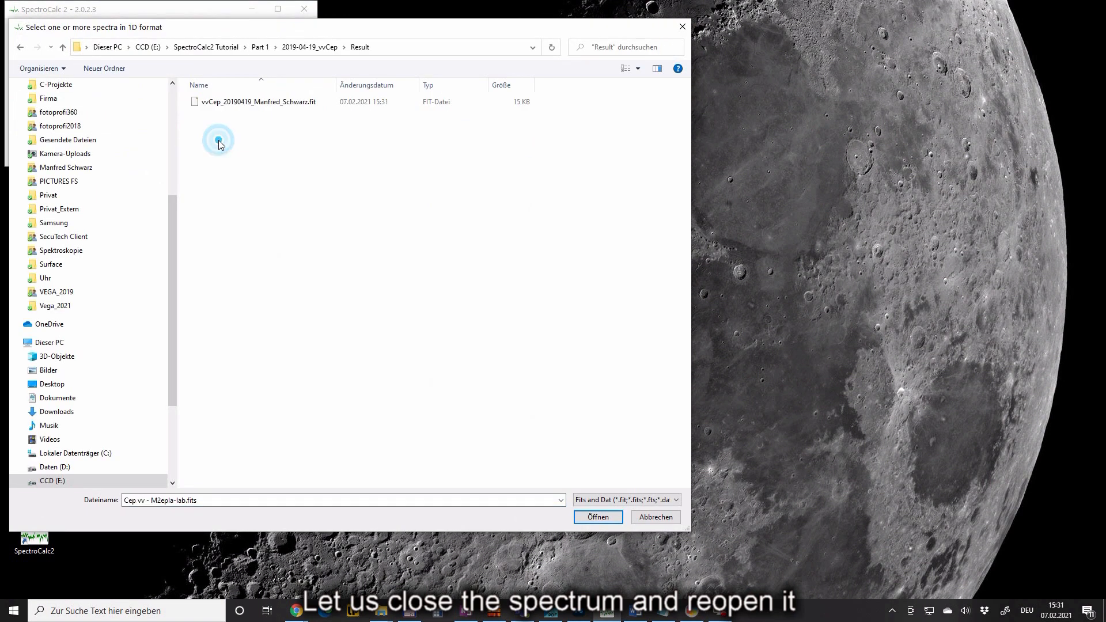
pyautogui.click(229, 104)
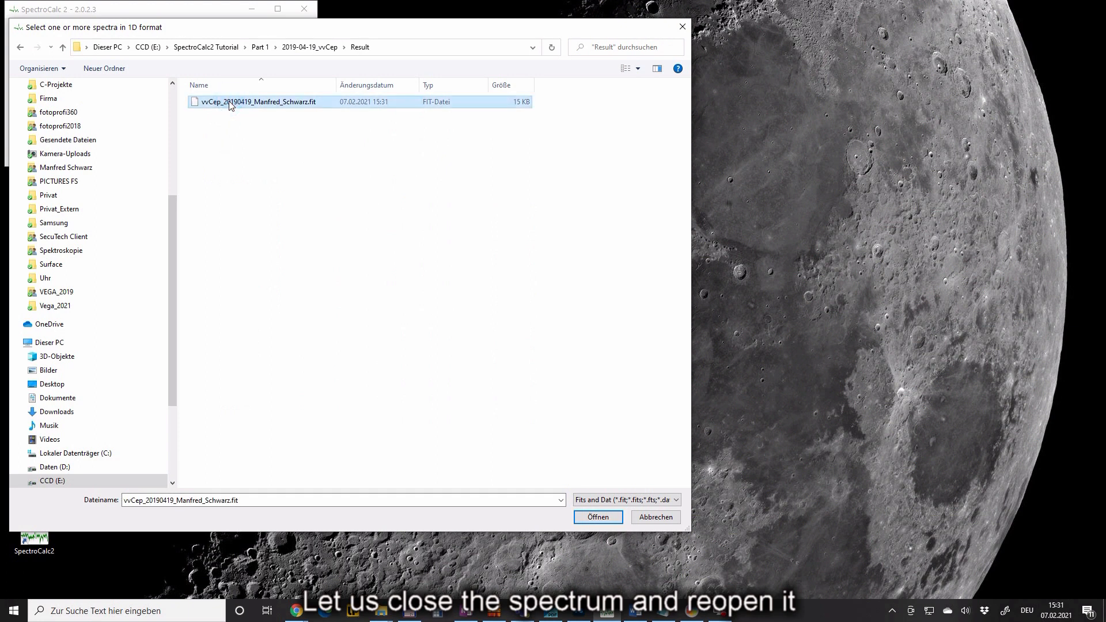
pyautogui.click(615, 519)
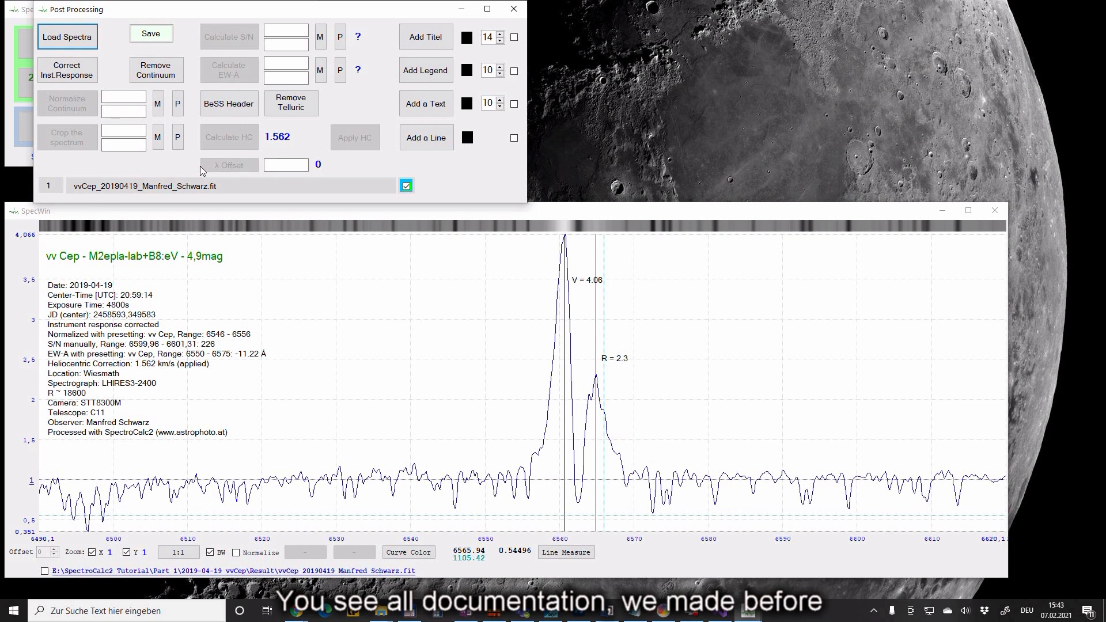
# Step: Close the reopened post-processing project, confirming the closure, and exit the program
pyautogui.click(514, 10)
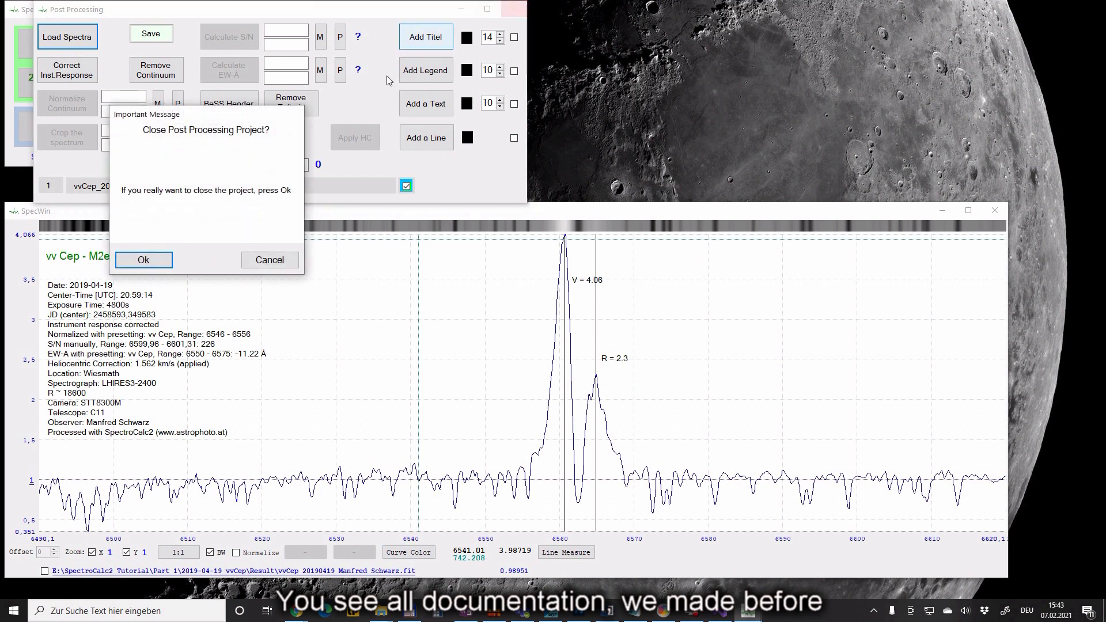
pyautogui.click(146, 257)
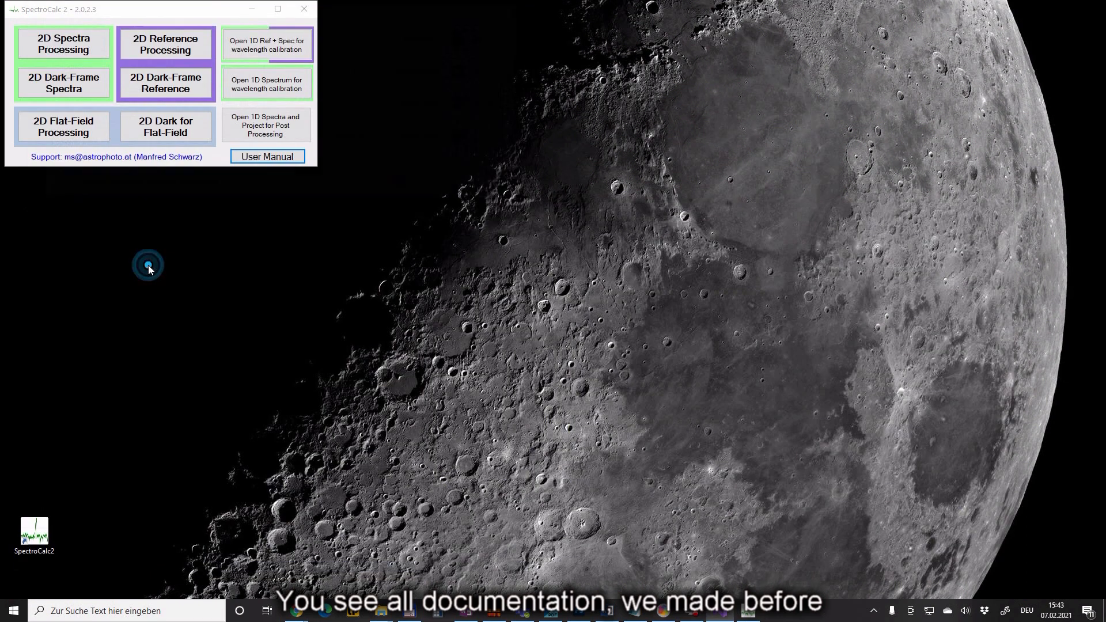
pyautogui.click(304, 9)
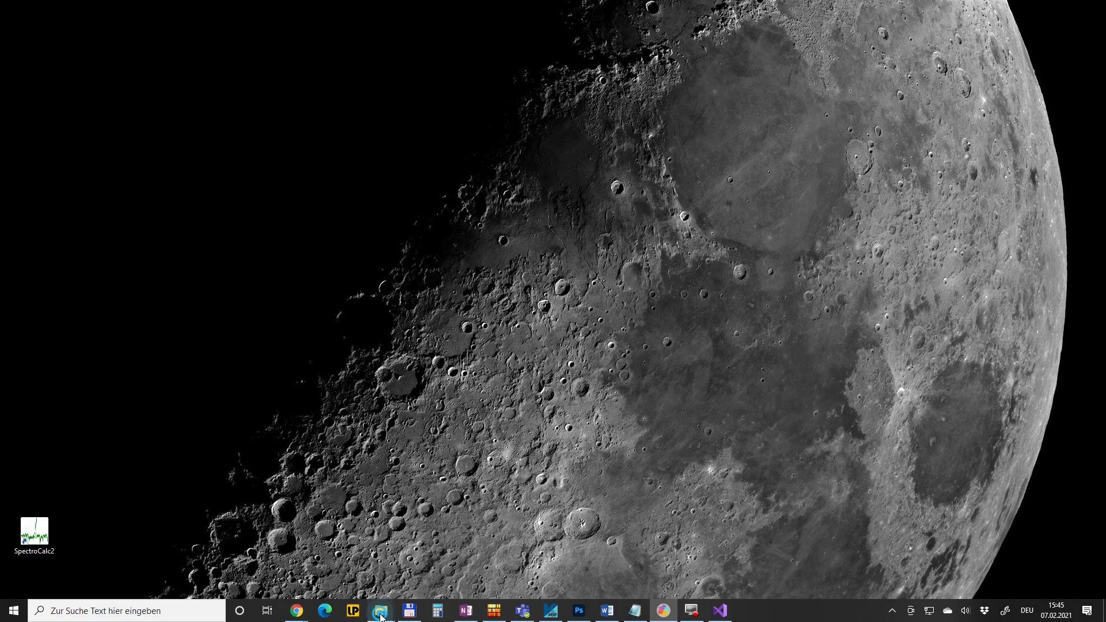
# Step: Switch to File Explorer and open the Result folder inside 2019-04-19_vvCep to view the saved files
pyautogui.moveTo(380, 611)
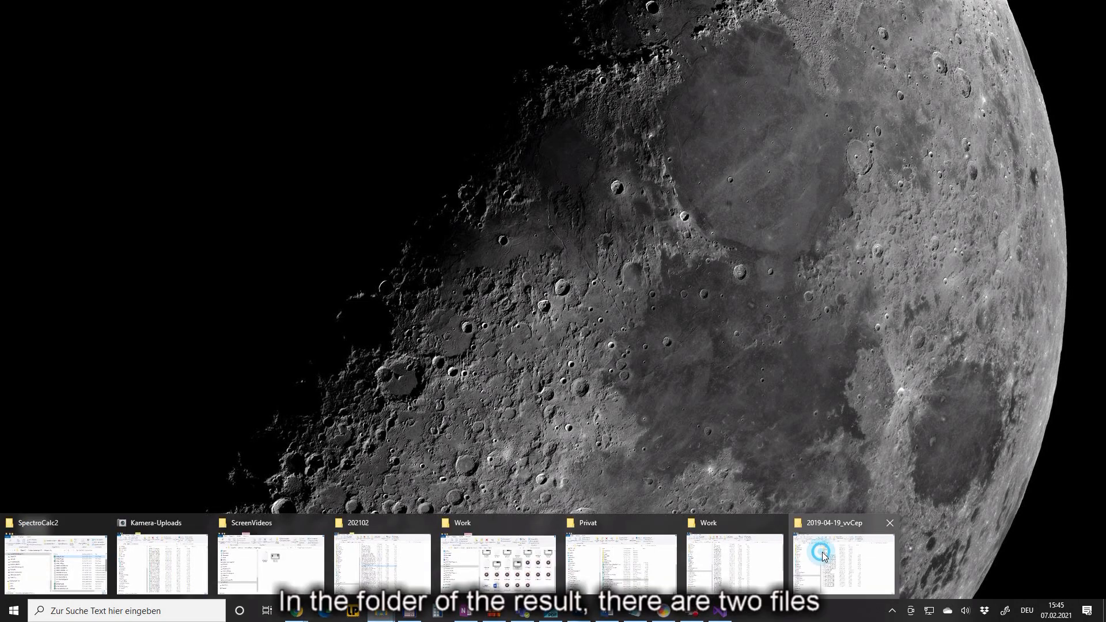
pyautogui.click(824, 555)
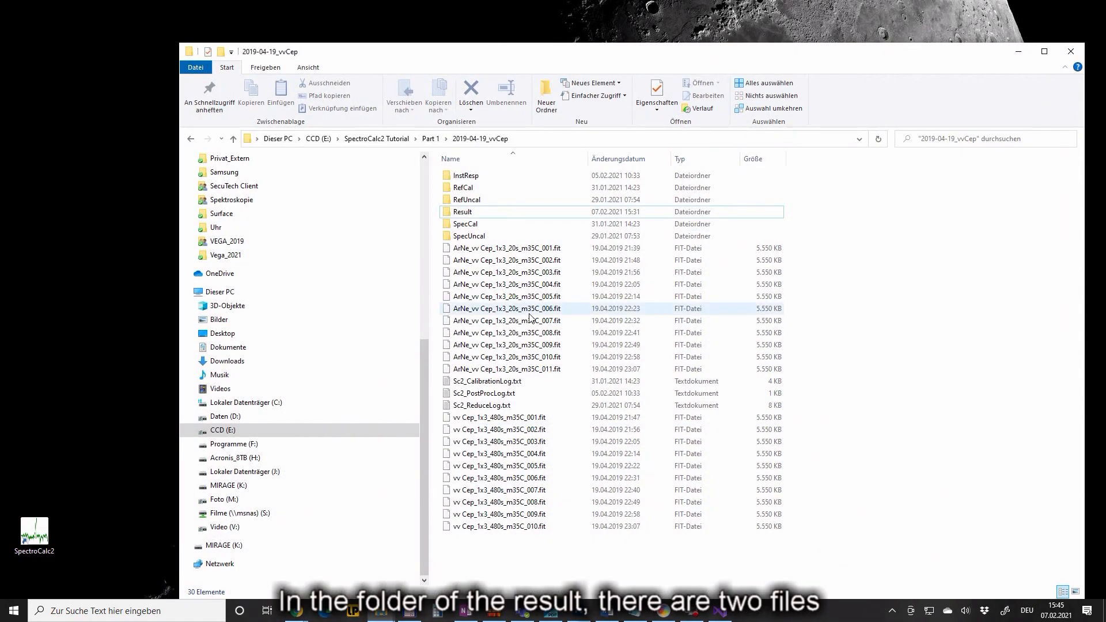
pyautogui.doubleClick(472, 213)
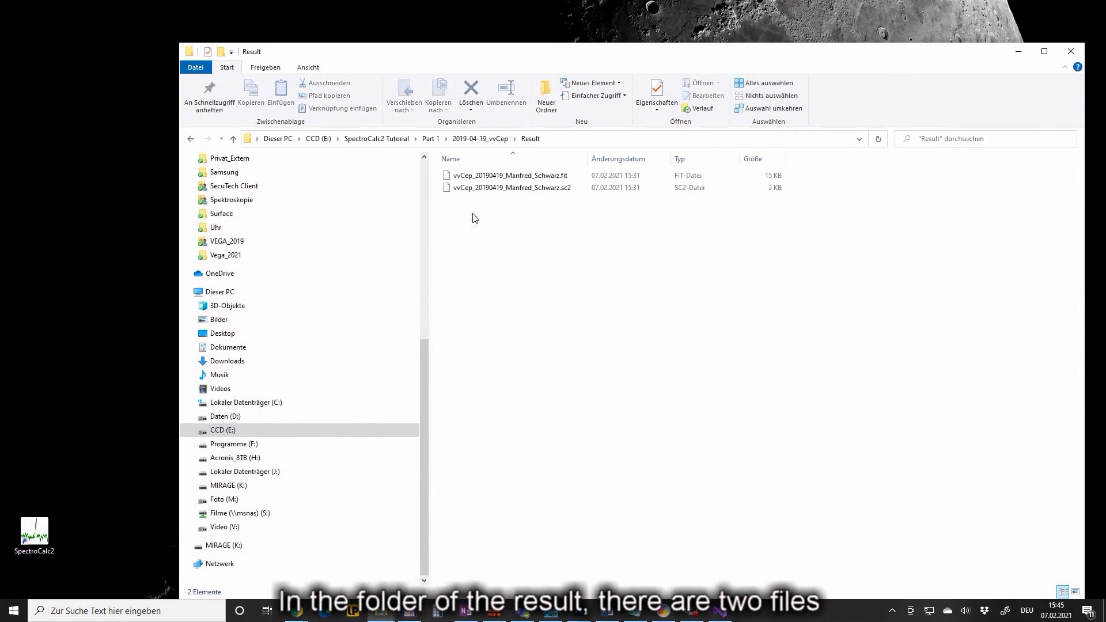
# Step: Check the saved SC2 project file and FIT spectrum file in Result, and return to the 2019-04-19_vvCep folder
pyautogui.click(481, 189)
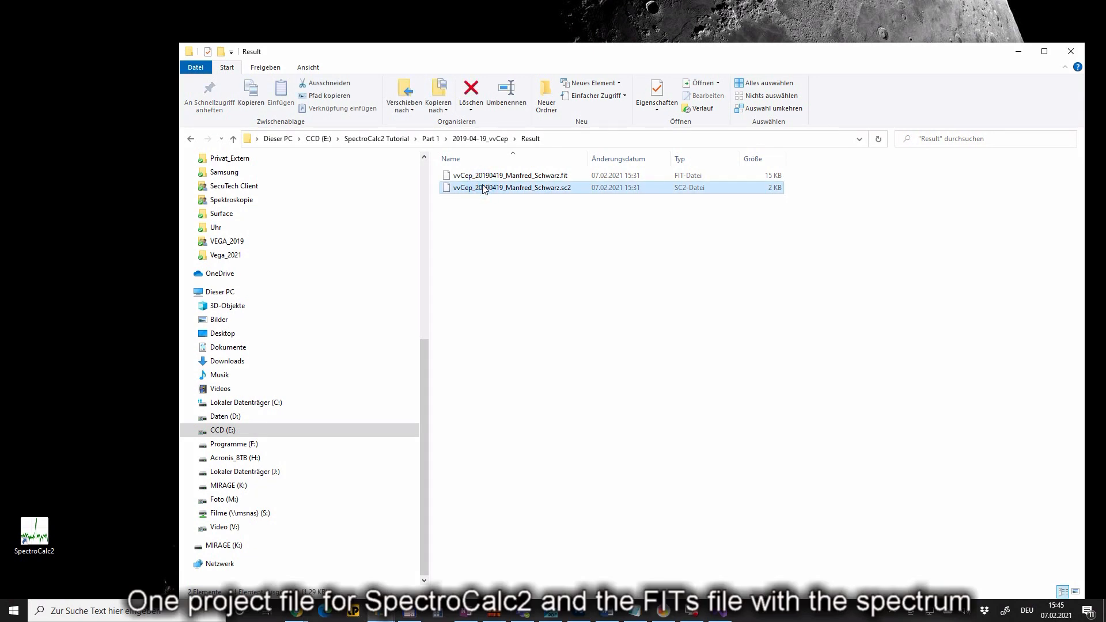
pyautogui.click(537, 177)
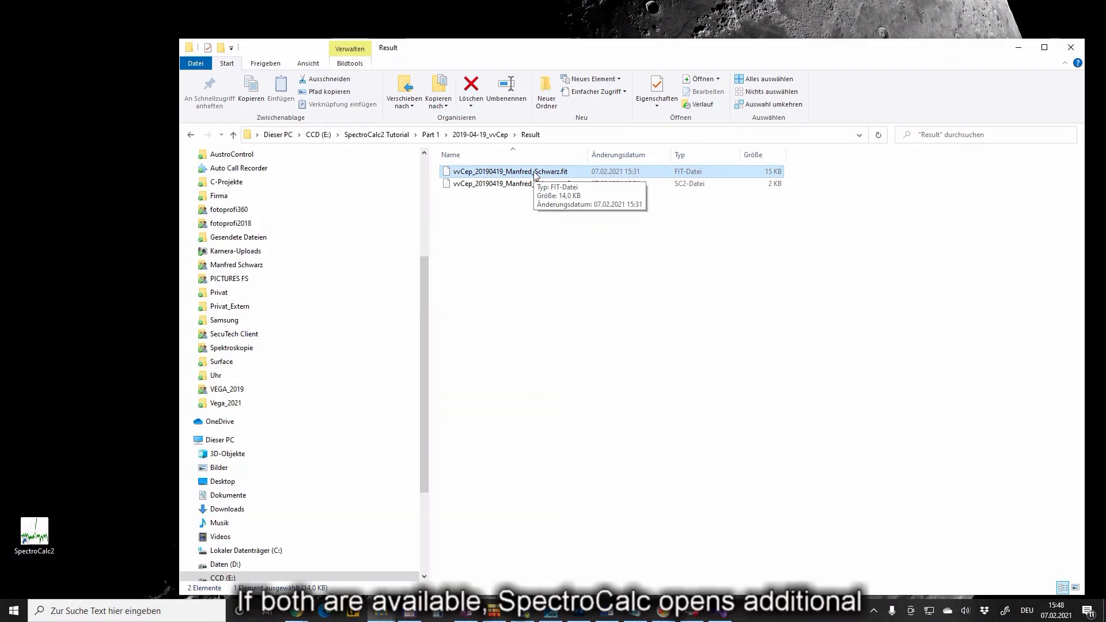
pyautogui.click(491, 136)
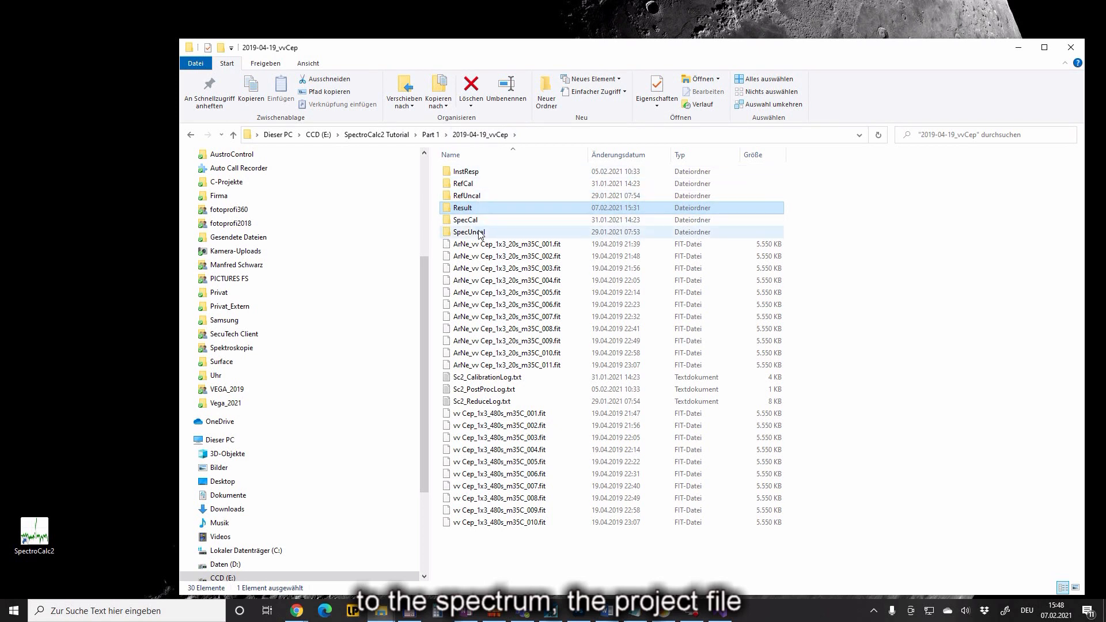
# Step: Open Sc2_ReduceLog.txt, review the 2D to 1D reduction entries for the spectra and references, and close the log
pyautogui.click(480, 403)
pyautogui.doubleClick(480, 403)
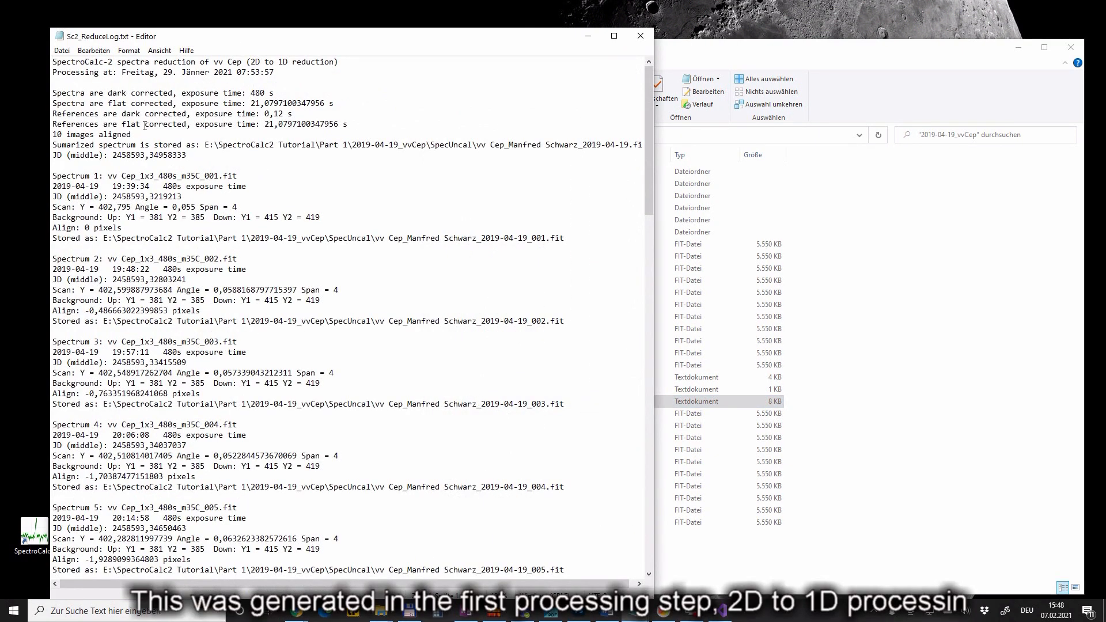
pyautogui.scroll(-6, 138, 267)
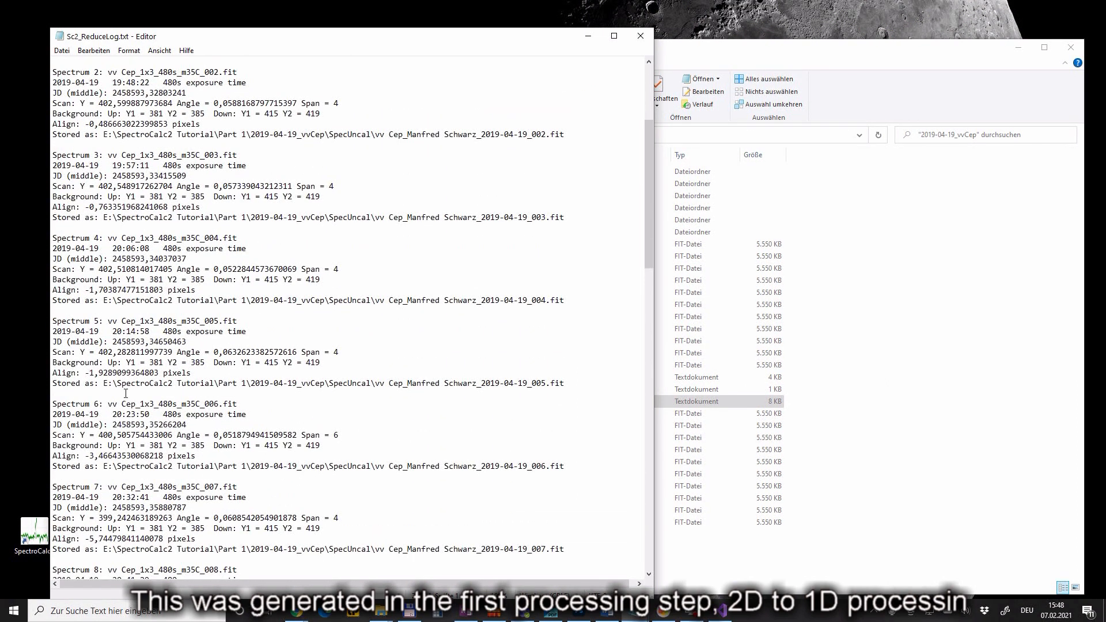
pyautogui.scroll(-5, 126, 393)
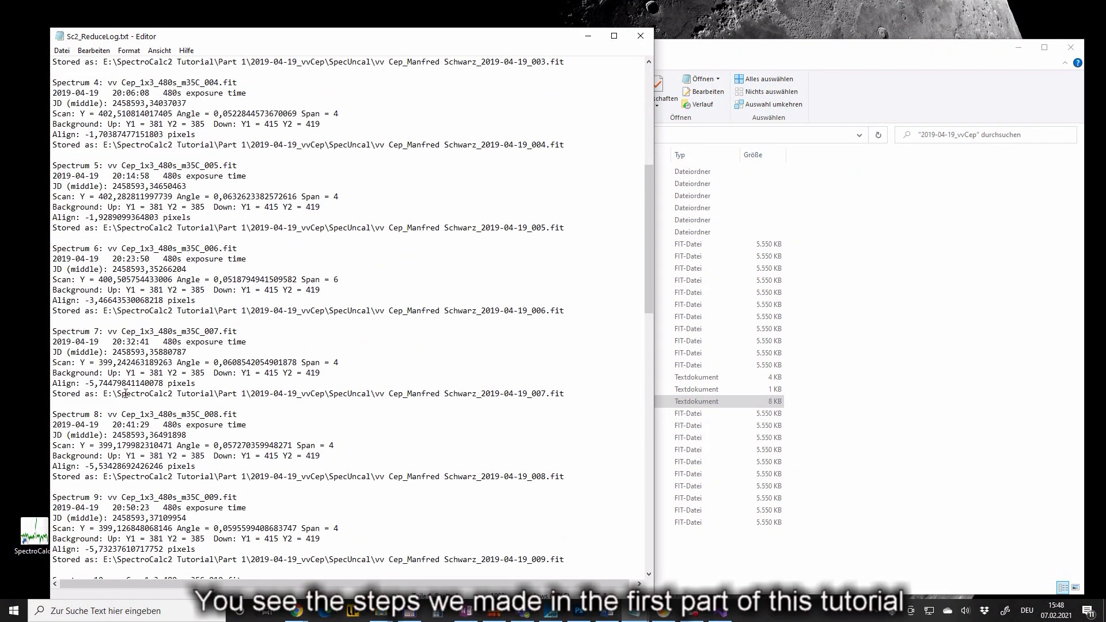
pyautogui.scroll(-7, 122, 470)
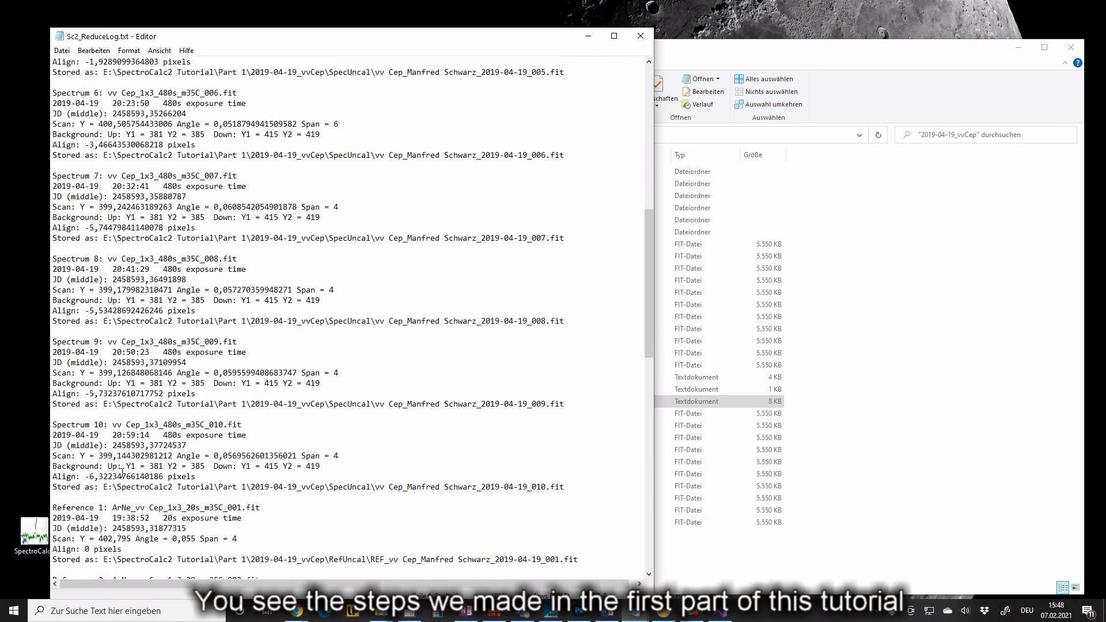
pyautogui.scroll(-5, 122, 471)
pyautogui.click(640, 36)
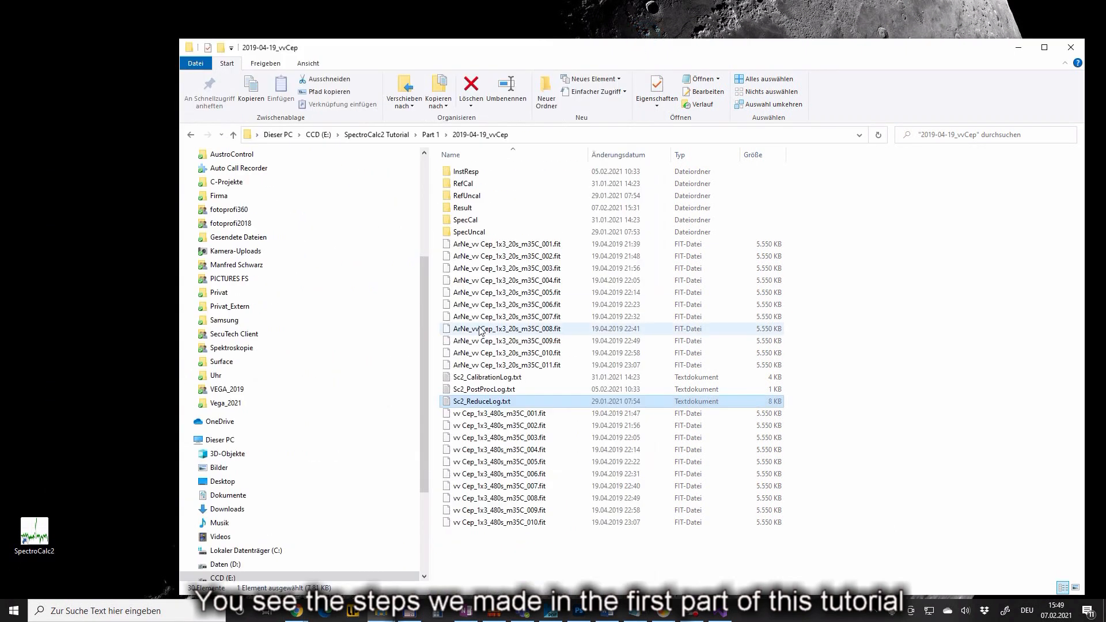
# Step: Open Sc2_CalibrationLog.txt, review the wavelength calibration table, highlight the RMS error of the best values, and close the log
pyautogui.click(481, 378)
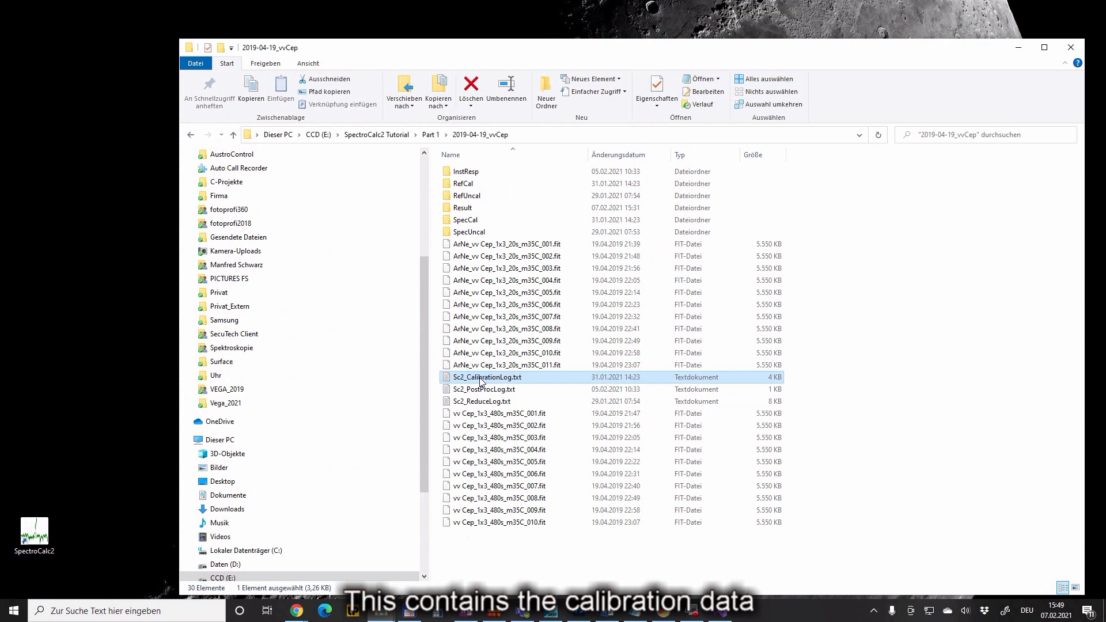
pyautogui.doubleClick(481, 378)
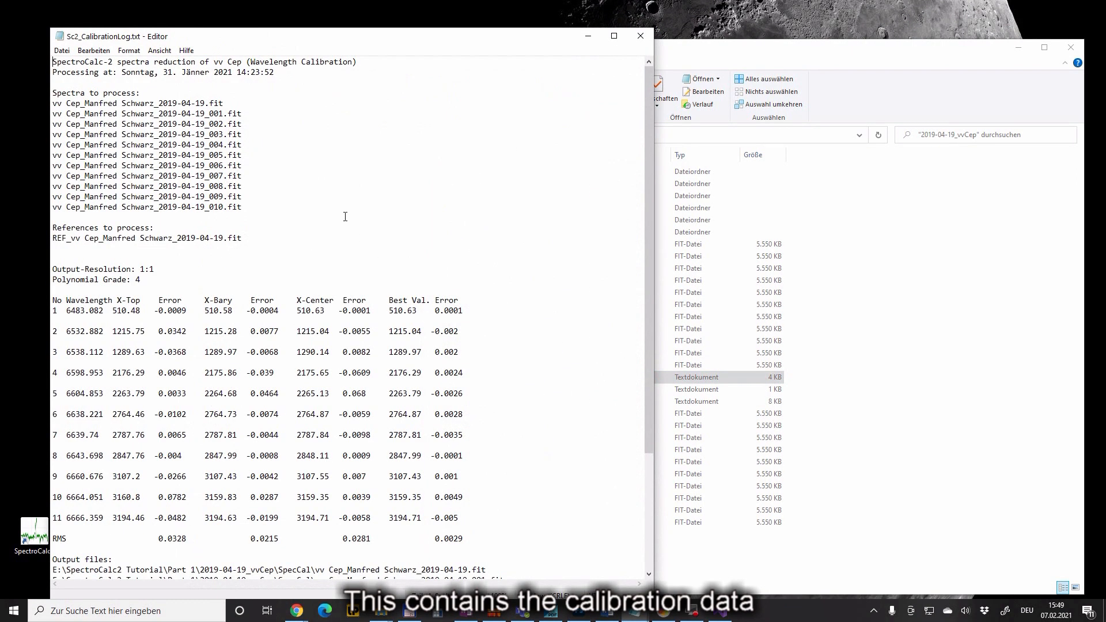
pyautogui.scroll(-4, 272, 305)
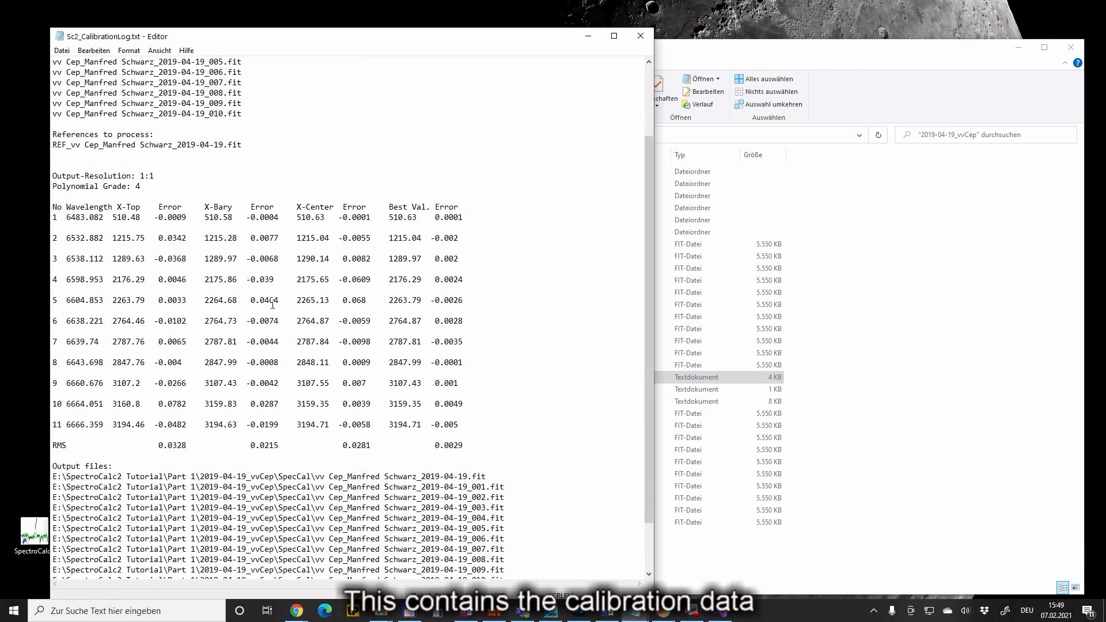
pyautogui.scroll(-1, 273, 305)
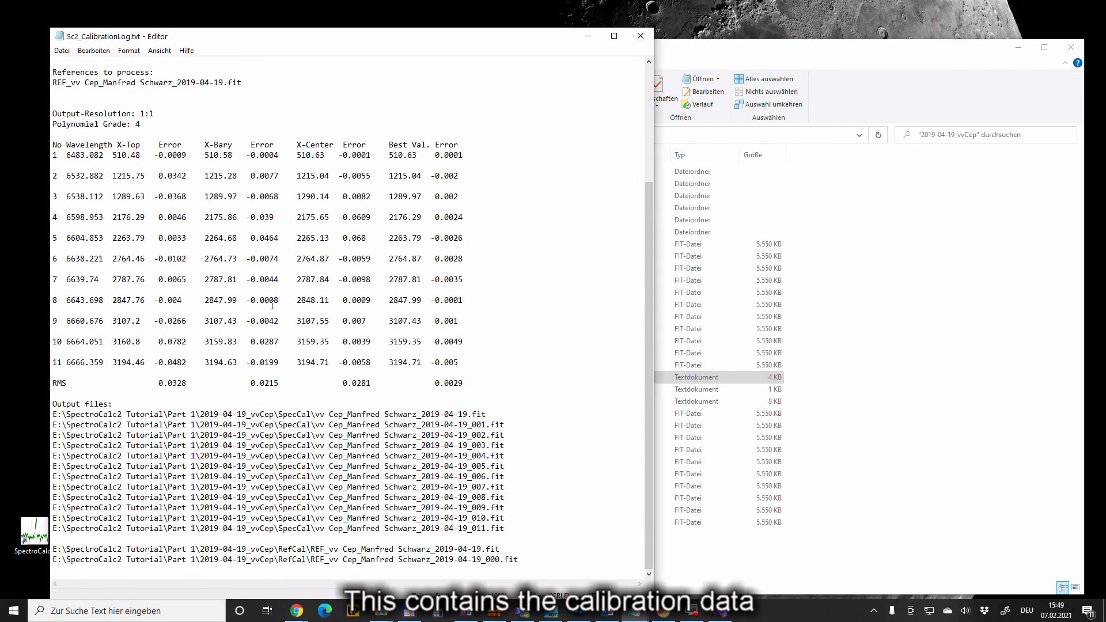
pyautogui.moveTo(431, 383); pyautogui.dragTo(464, 383)
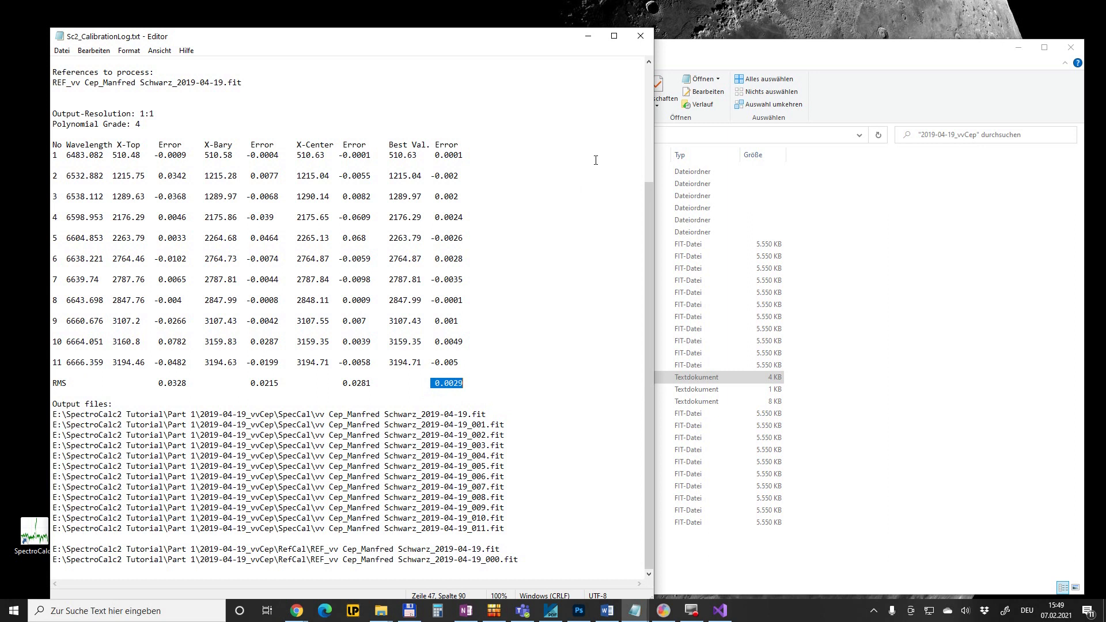
pyautogui.click(644, 40)
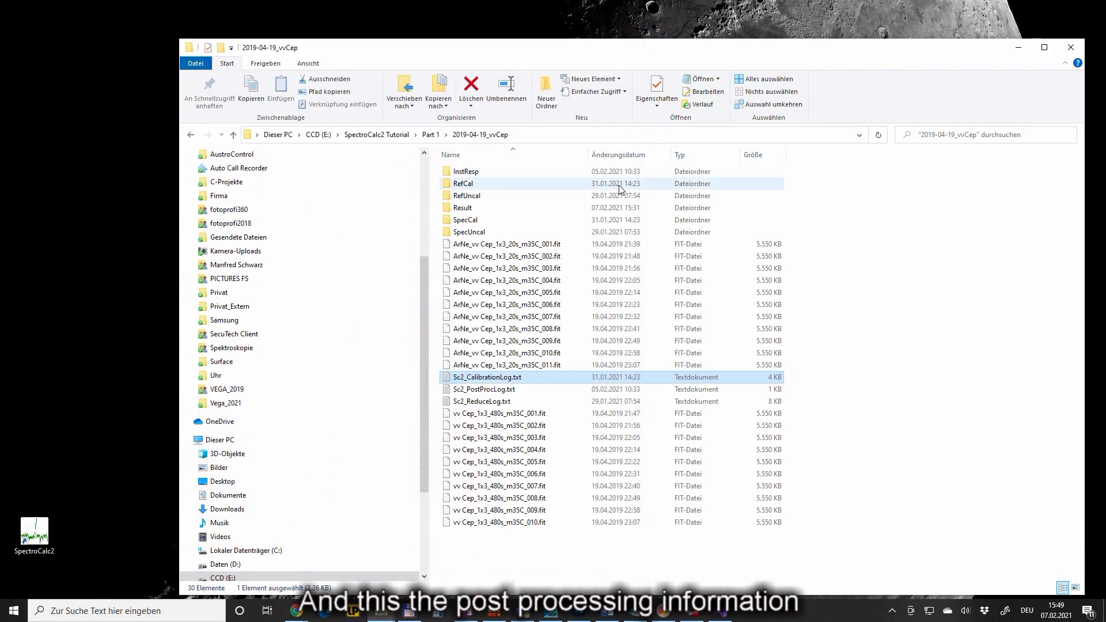
# Step: Open Sc2_PostProcLog.txt, review the instrument response correction details, and close the log
pyautogui.doubleClick(497, 390)
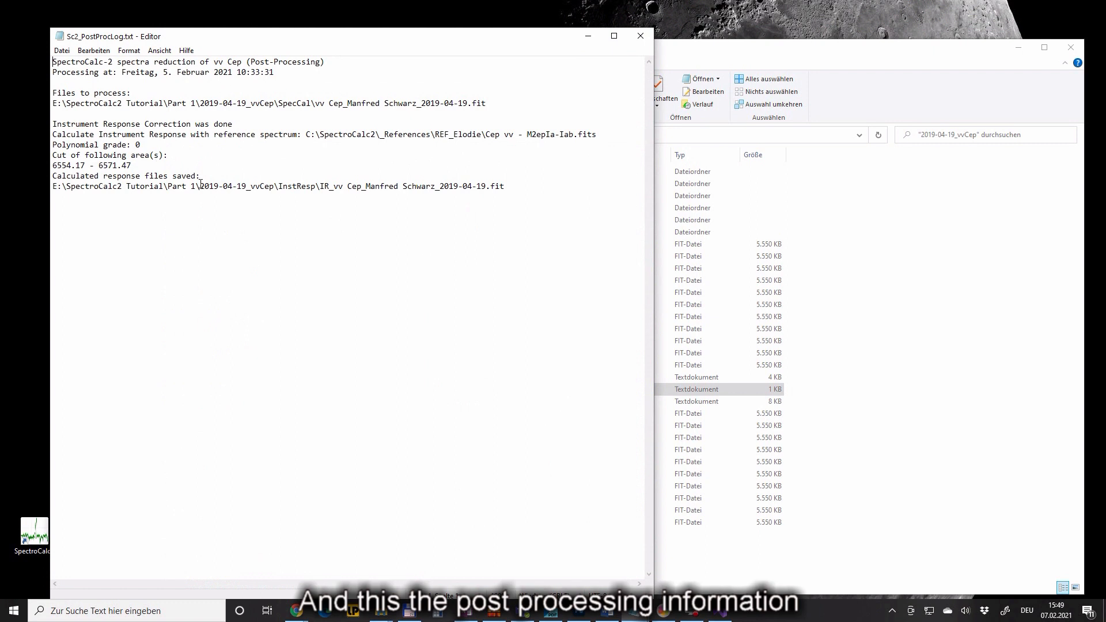
pyautogui.click(641, 36)
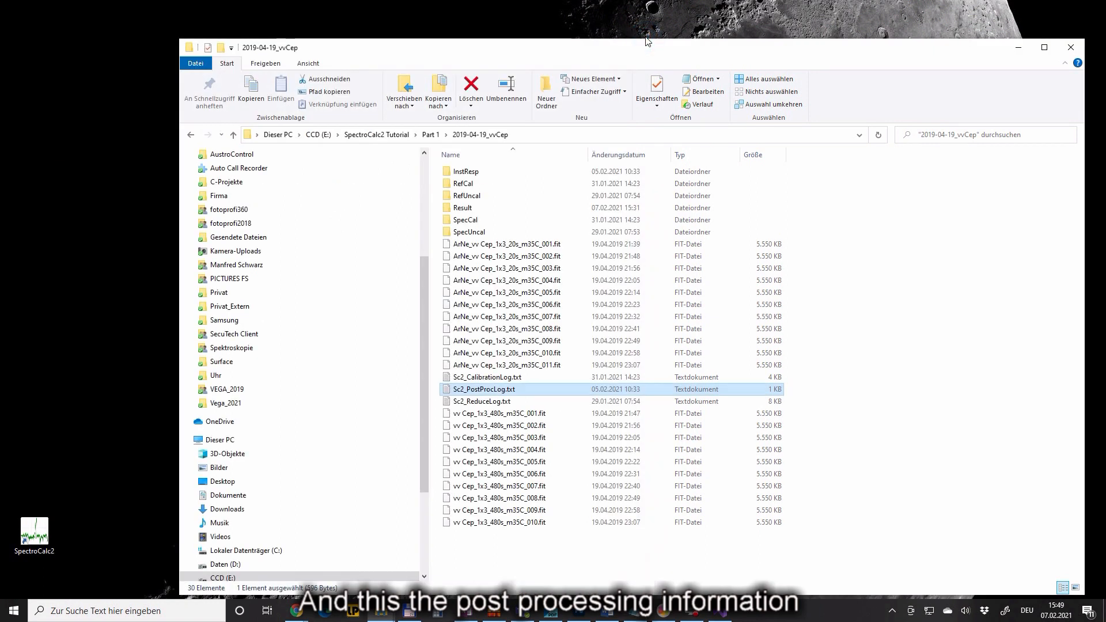